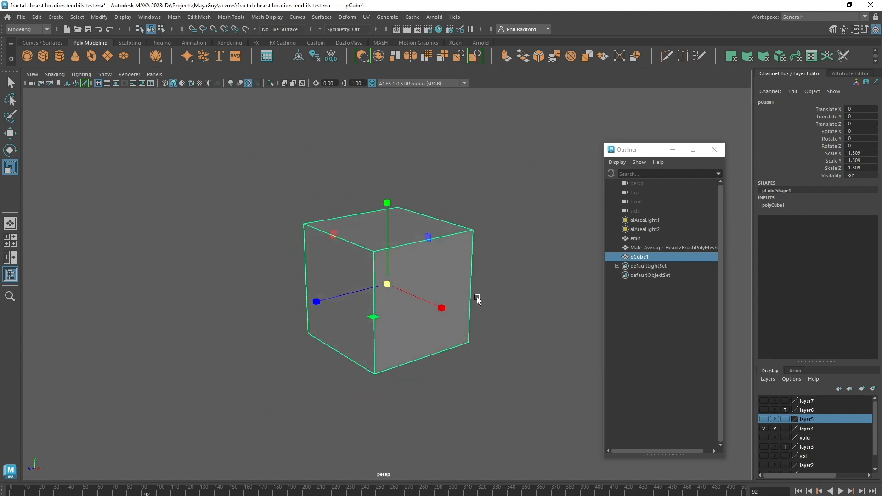
Examine the cube pCube1 in the perspective view from several angles and distances.
{"action": "left_click", "coordinate": [497, 266]}
{"action": "left_click", "coordinate": [405, 274]}
{"action": "left_click_drag", "start_coordinate": [405, 274], "coordinate": [385, 299], "text": "alt"}
{"action": "left_click_drag", "start_coordinate": [498, 300], "coordinate": [491, 271], "text": "alt"}
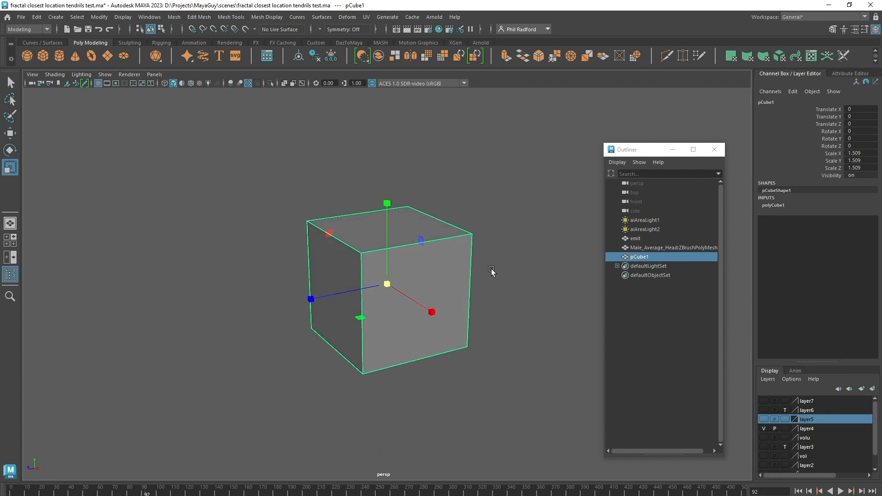
{"action": "right_click_drag", "start_coordinate": [492, 269], "coordinate": [503, 299], "text": "alt"}
{"action": "left_click_drag", "start_coordinate": [502, 299], "coordinate": [526, 262], "text": "alt"}
{"action": "left_click", "coordinate": [529, 257]}
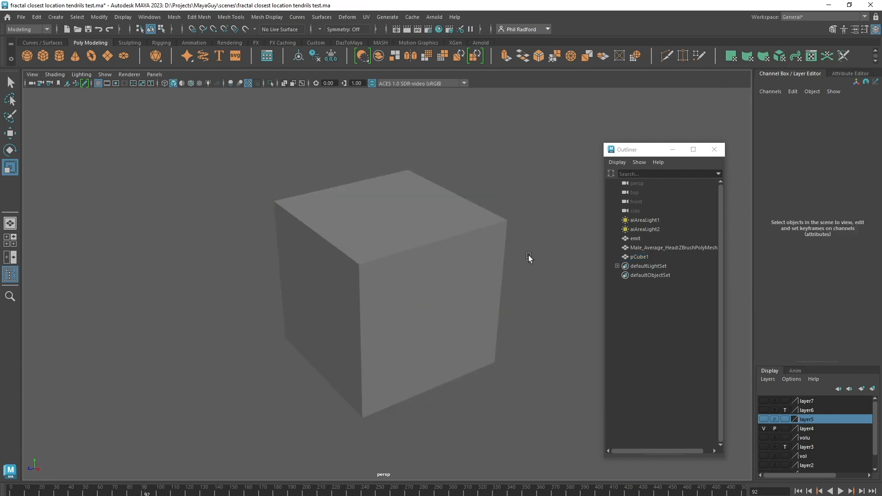
{"action": "left_click", "coordinate": [415, 281]}
{"action": "right_click_drag", "start_coordinate": [504, 276], "coordinate": [432, 280], "text": "alt"}
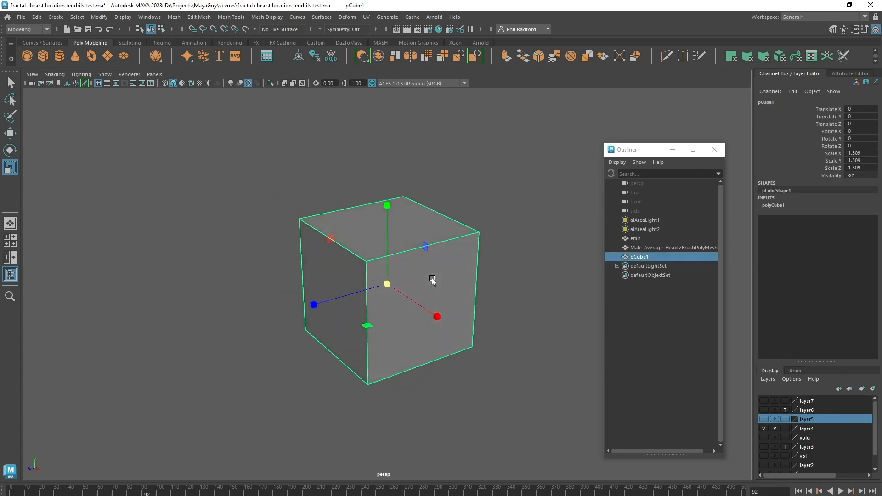
{"action": "left_click_drag", "start_coordinate": [432, 281], "coordinate": [434, 281], "text": "alt"}
Bring the Bifrost Graph Editor window into view over the lower part of the viewport.
{"action": "left_click_drag", "start_coordinate": [0, 377], "coordinate": [521, 142]}
{"action": "left_click_drag", "start_coordinate": [763, 136], "coordinate": [492, 269]}
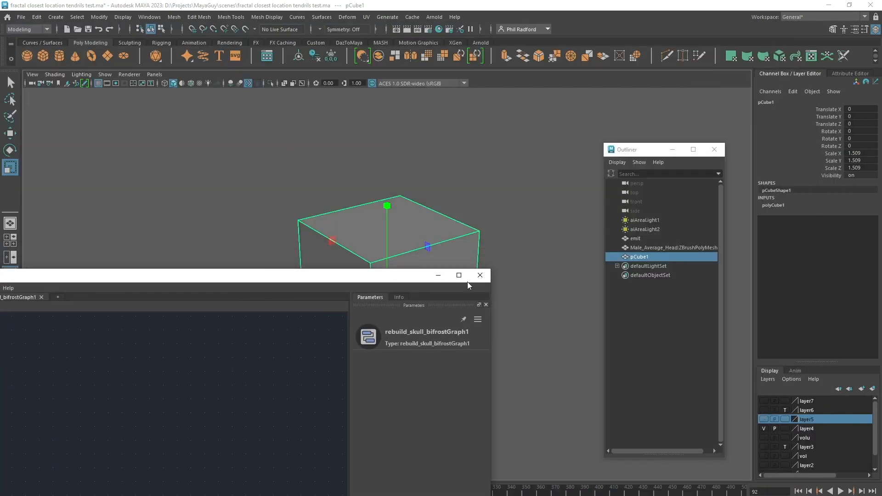
{"action": "left_click_drag", "start_coordinate": [347, 277], "coordinate": [427, 364]}
Select the emit sphere and make its display layer, layer6, visible.
{"action": "left_click", "coordinate": [635, 239]}
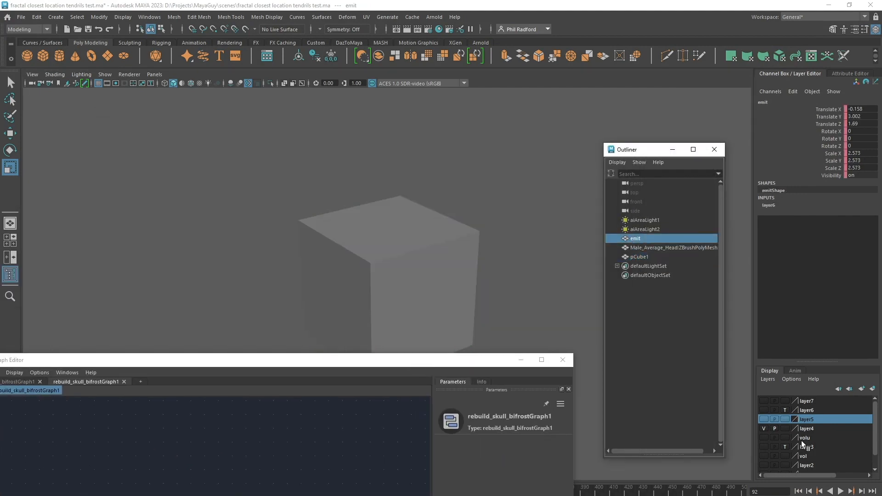
{"action": "left_click", "coordinate": [764, 411]}
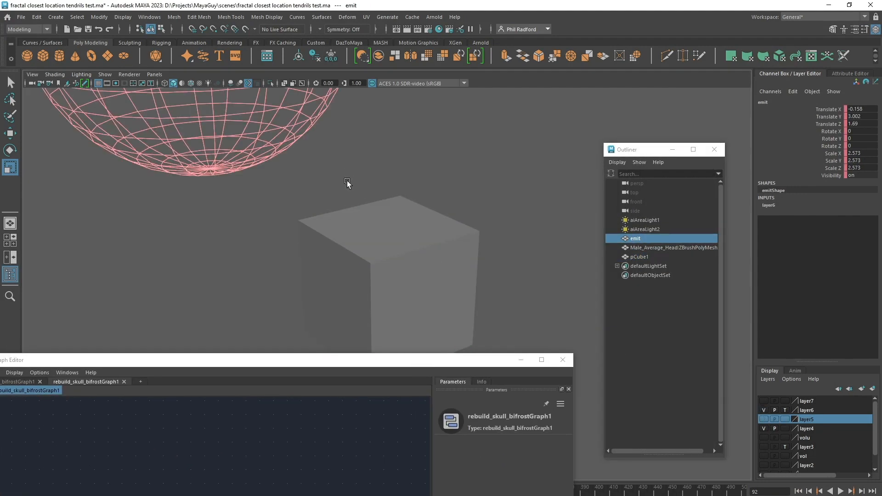
{"action": "scroll", "coordinate": [347, 183], "scroll_direction": "down", "scroll_amount": 3}
{"action": "mouse_move", "coordinate": [361, 187]}
{"action": "left_mouse_down", "text": "alt"}
{"action": "mouse_move", "coordinate": [335, 239]}
{"action": "mouse_move", "coordinate": [368, 197]}
{"action": "left_mouse_up", "text": "alt"}
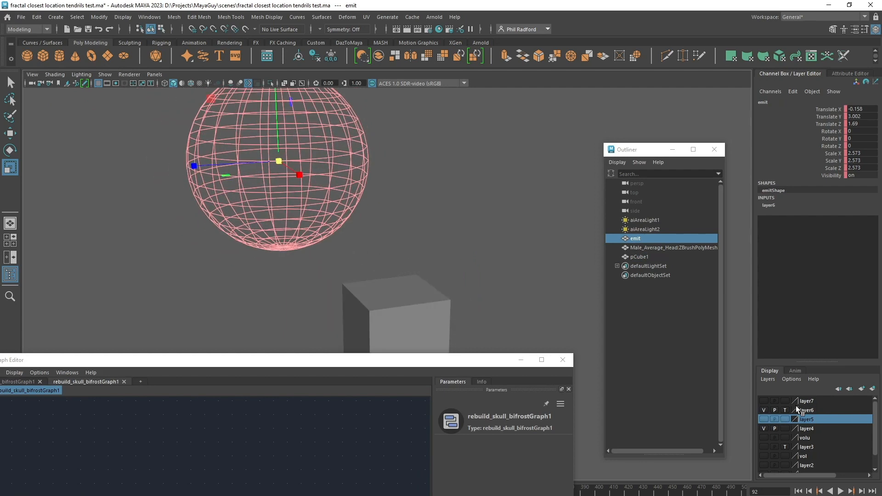
{"action": "left_click", "coordinate": [807, 412]}
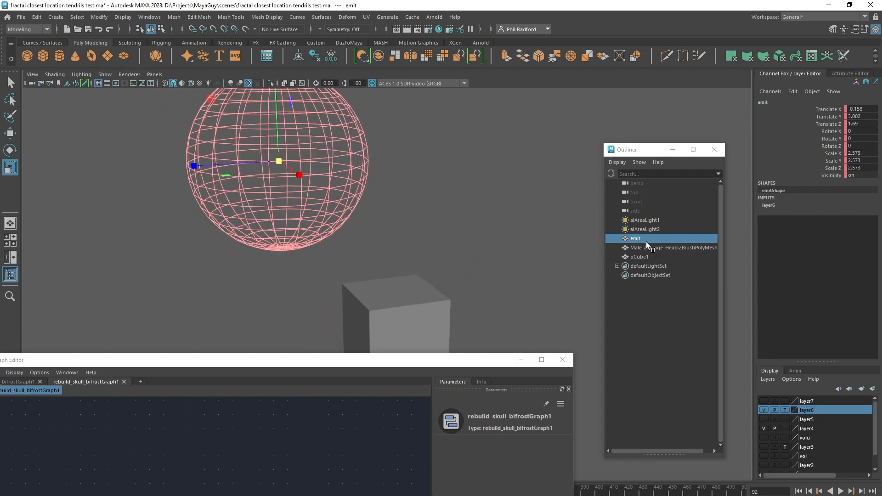
{"action": "left_click_drag", "start_coordinate": [331, 363], "coordinate": [351, 294]}
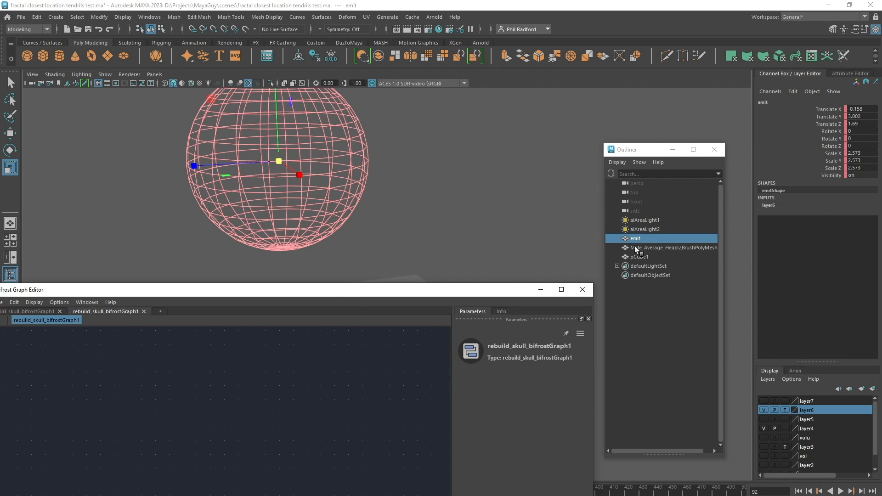
{"action": "left_click_drag", "start_coordinate": [635, 247], "coordinate": [100, 444]}
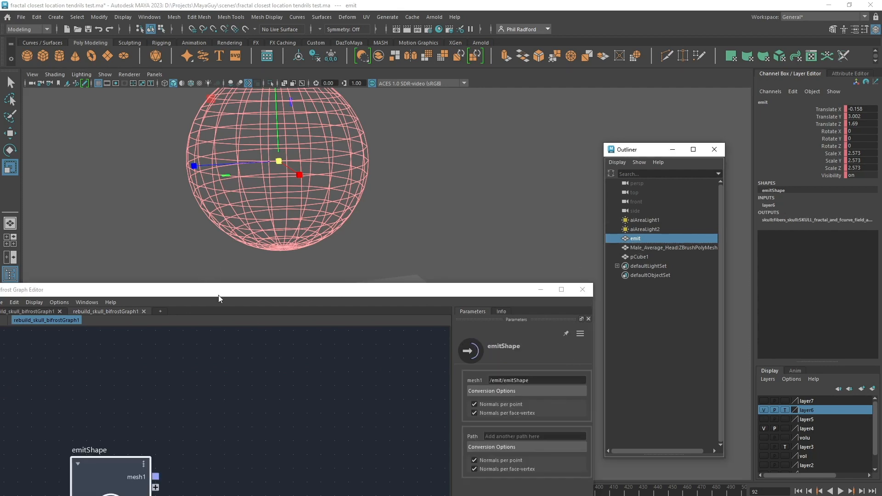
{"action": "left_click_drag", "start_coordinate": [219, 295], "coordinate": [242, 143]}
{"action": "left_click_drag", "start_coordinate": [154, 335], "coordinate": [126, 302]}
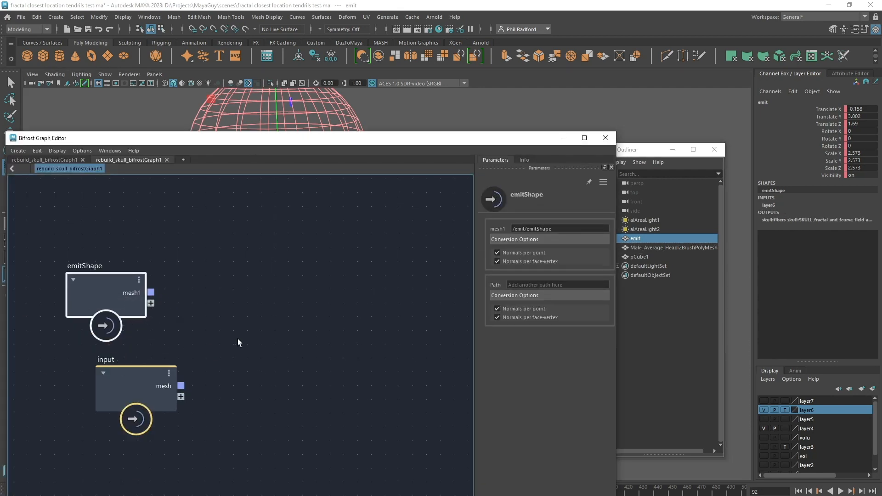
Close both open rebuild_skull_bifrostGraph1 graphs and create a new, empty Bifrost graph.
{"action": "left_click", "coordinate": [166, 160]}
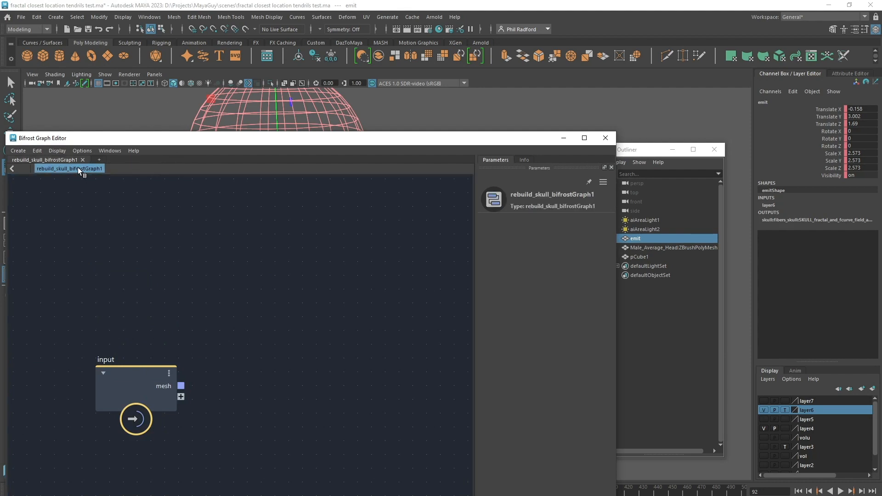
{"action": "left_click", "coordinate": [81, 159]}
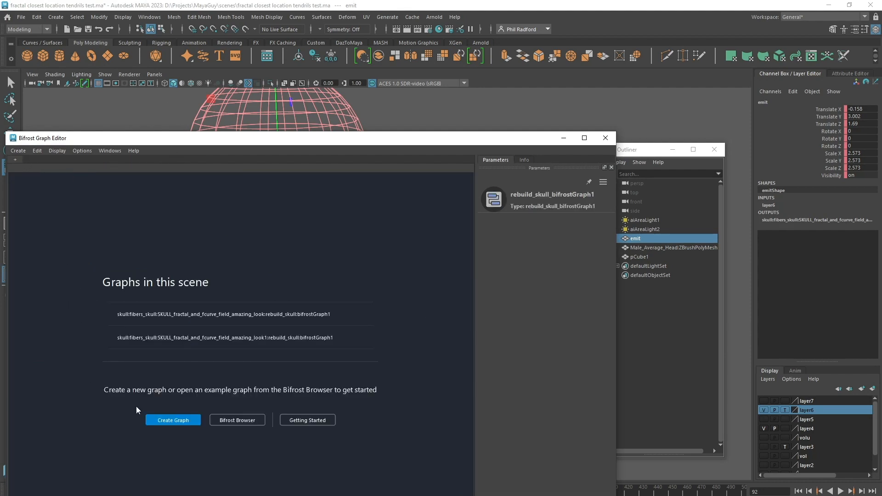
{"action": "left_click", "coordinate": [648, 241]}
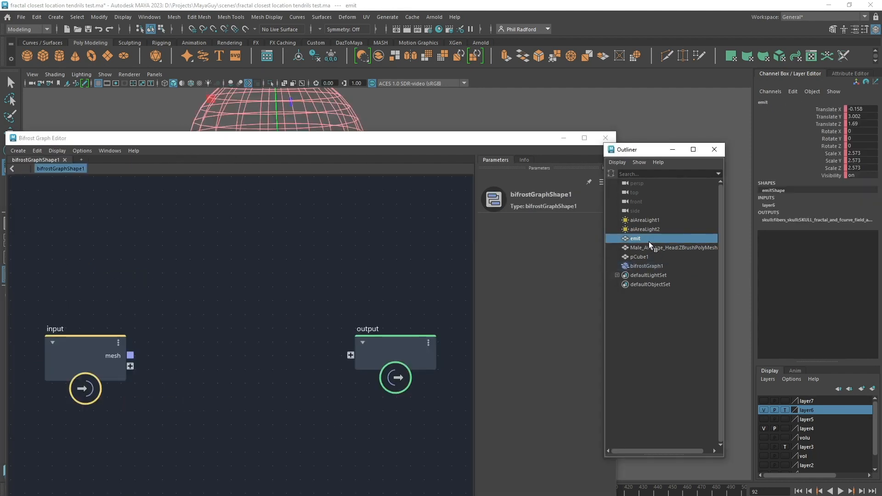
Add the emit sphere and pCube1 to the new Bifrost graph as mesh input nodes.
{"action": "left_click_drag", "start_coordinate": [649, 241], "coordinate": [100, 244]}
{"action": "left_click_drag", "start_coordinate": [388, 141], "coordinate": [343, 350]}
{"action": "left_click", "coordinate": [375, 298]}
{"action": "left_click_drag", "start_coordinate": [641, 257], "coordinate": [257, 476]}
{"action": "left_click_drag", "start_coordinate": [294, 346], "coordinate": [428, 49]}
{"action": "left_click", "coordinate": [252, 349]}
{"action": "scroll", "coordinate": [333, 307], "scroll_direction": "down", "scroll_amount": 3}
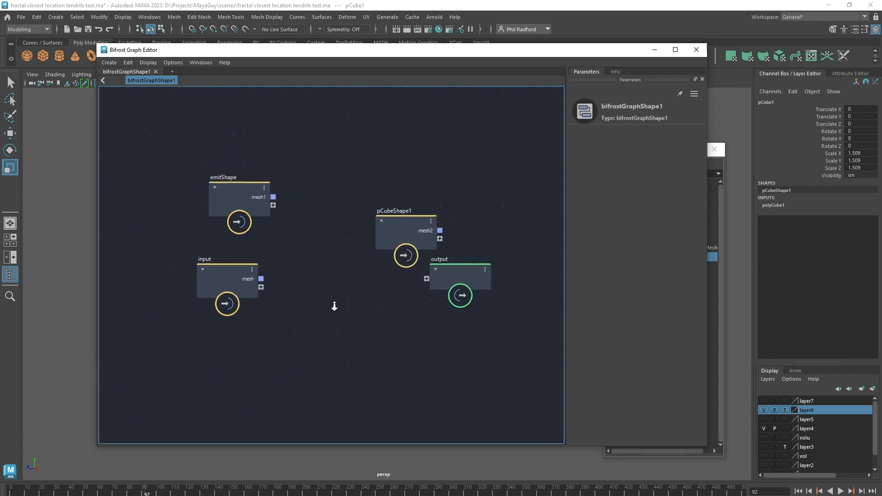
Move the default input node out of the way and place emitShape above pCubeShape1, well clear of the output node.
{"action": "middle_click_drag", "start_coordinate": [350, 327], "coordinate": [335, 355]}
{"action": "left_click_drag", "start_coordinate": [190, 305], "coordinate": [116, 284]}
{"action": "key", "text": "Delete"}
{"action": "left_click_drag", "start_coordinate": [220, 216], "coordinate": [156, 212]}
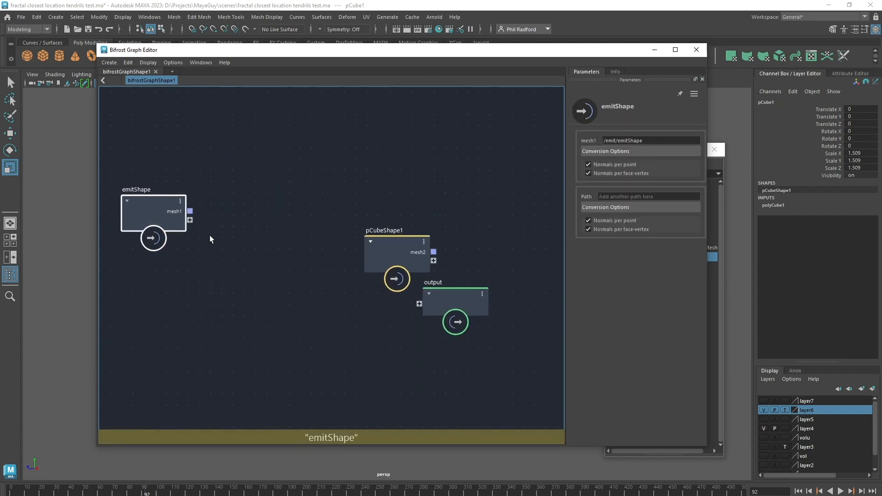
{"action": "left_click_drag", "start_coordinate": [395, 248], "coordinate": [205, 334]}
Add a get_closest_locations node between the mesh inputs and the output node.
{"action": "left_click", "coordinate": [325, 200]}
{"action": "key", "text": "Tab"}
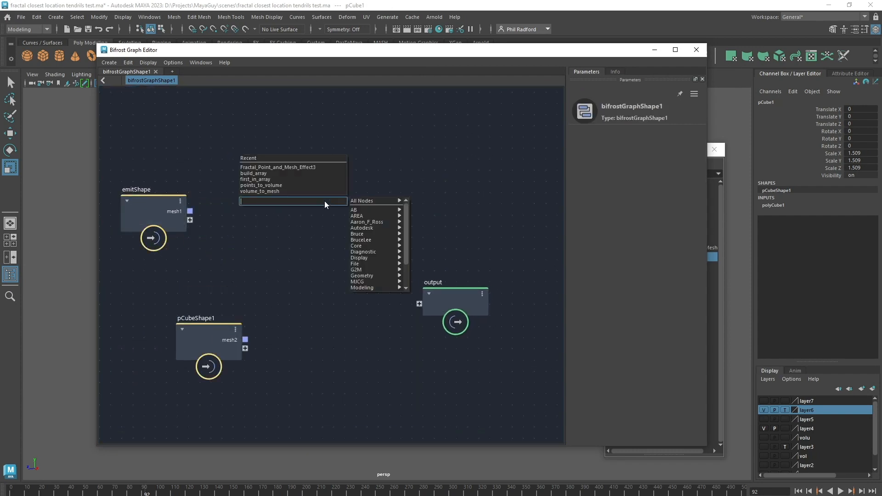
{"action": "type", "text": "clos"}
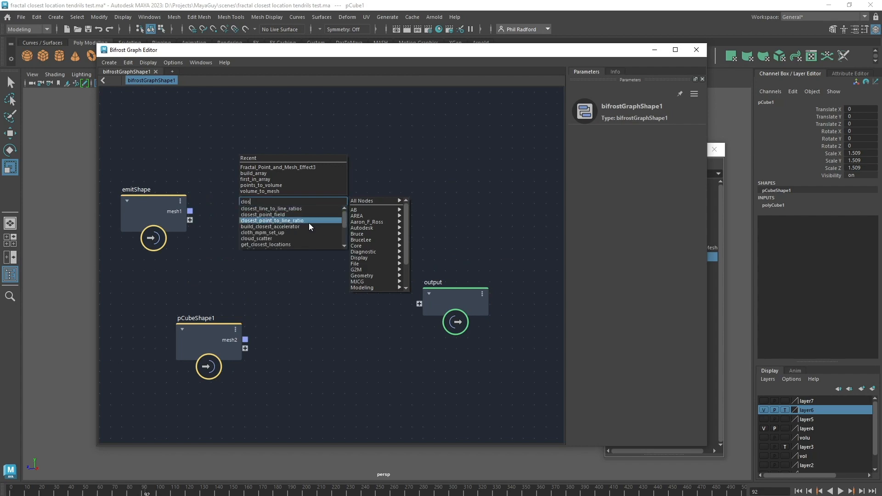
{"action": "left_click", "coordinate": [303, 244]}
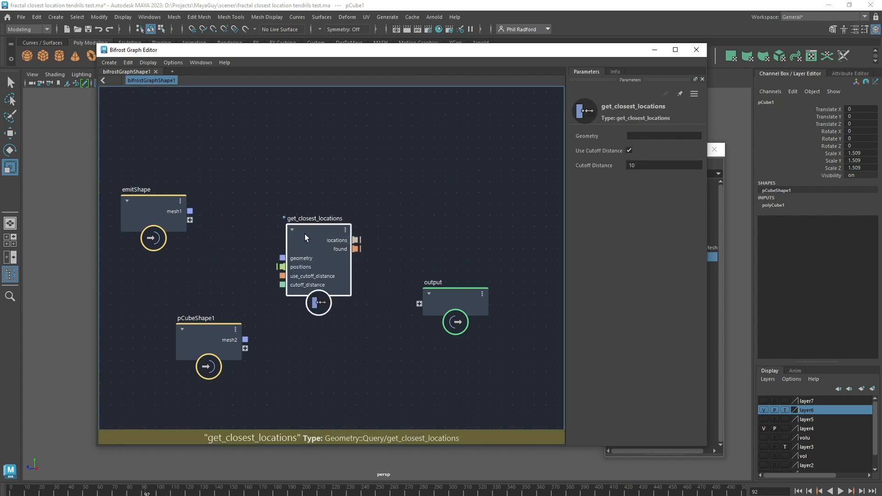
Add a location_scope node beside get_closest_locations.
{"action": "left_click", "coordinate": [402, 223]}
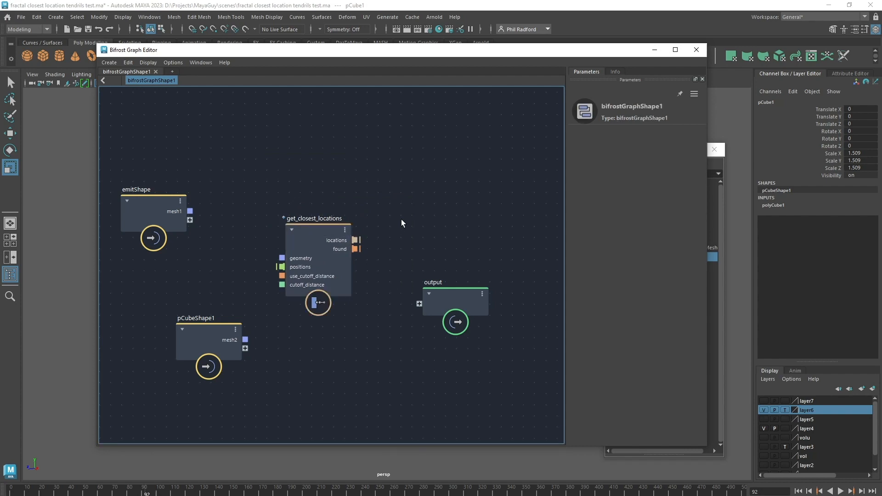
{"action": "key", "text": "Tab"}
{"action": "type", "text": "loc"}
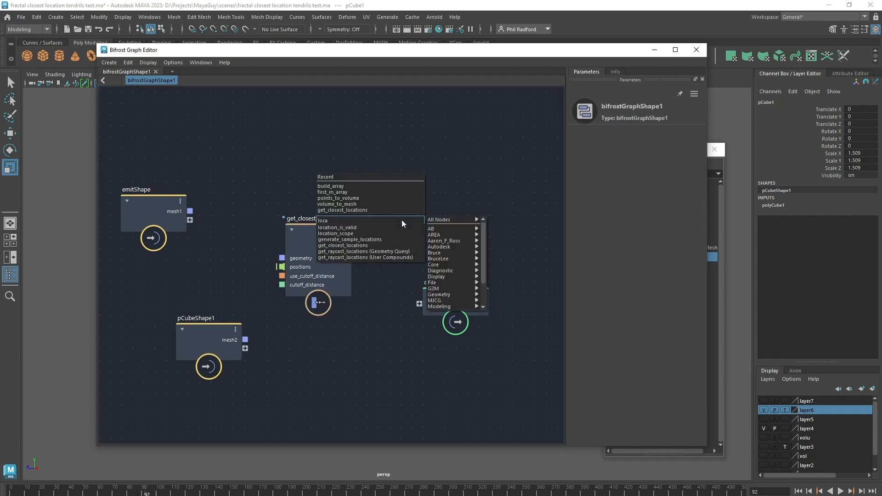
{"action": "left_click", "coordinate": [407, 233]}
Space out the nodes and connect the locations output of get_closest_locations to the locations input of location_scope.
{"action": "left_click_drag", "start_coordinate": [451, 302], "coordinate": [486, 398]}
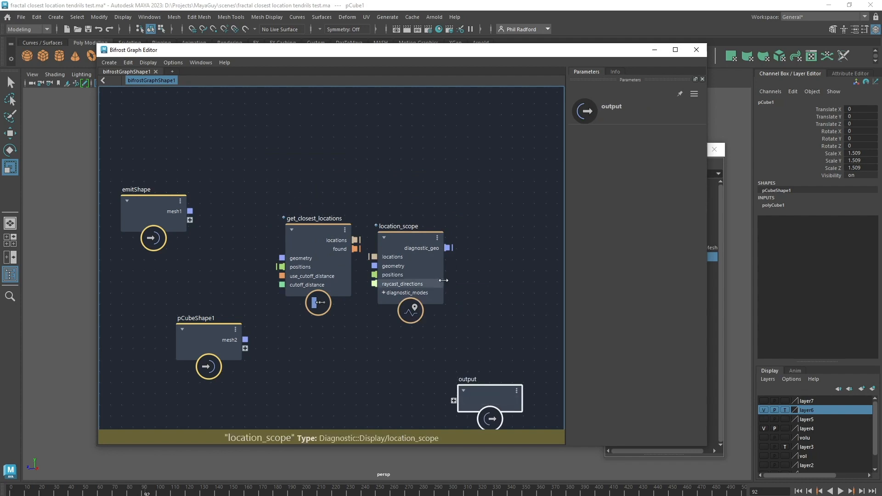
{"action": "left_click_drag", "start_coordinate": [420, 263], "coordinate": [467, 226]}
{"action": "left_click_drag", "start_coordinate": [294, 239], "coordinate": [280, 230]}
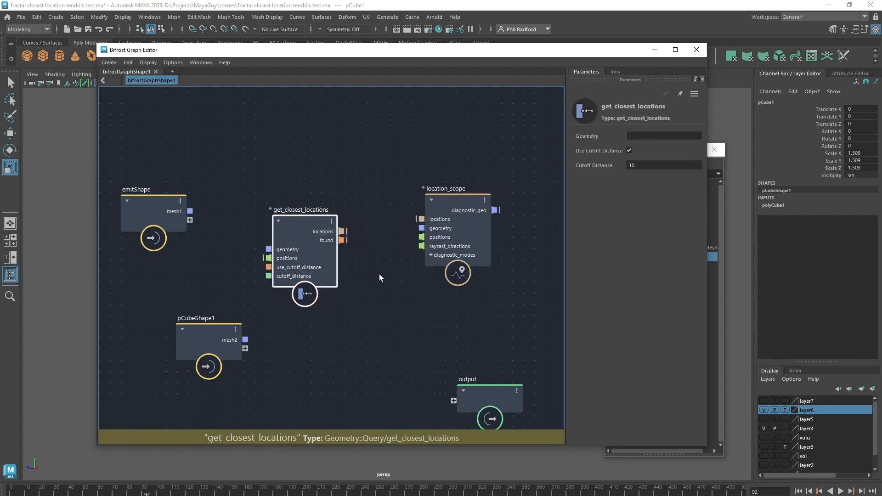
{"action": "left_click_drag", "start_coordinate": [468, 230], "coordinate": [465, 246]}
{"action": "left_click_drag", "start_coordinate": [322, 247], "coordinate": [440, 239]}
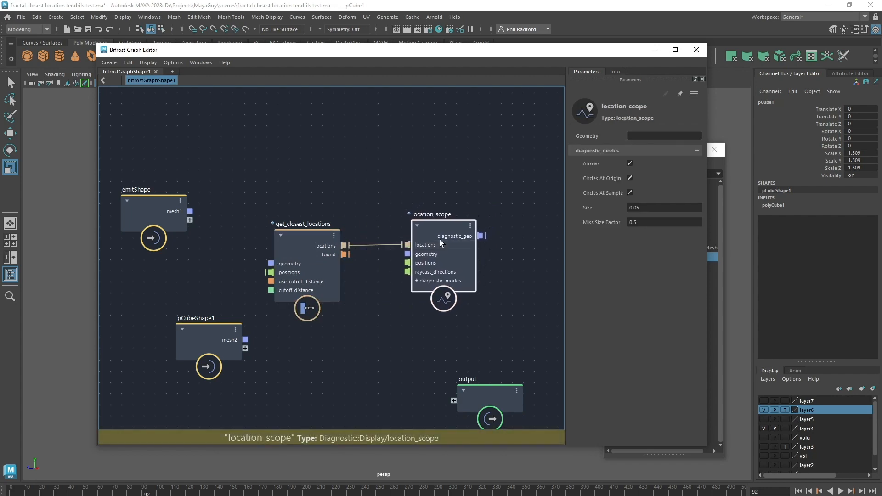
Rearrange the mesh inputs so pCubeShape1 sits above get_closest_locations and emitShape sits below it.
{"action": "left_click", "coordinate": [379, 333]}
{"action": "scroll", "coordinate": [357, 331], "scroll_direction": "down", "scroll_amount": 2}
{"action": "left_click_drag", "start_coordinate": [264, 315], "coordinate": [227, 126]}
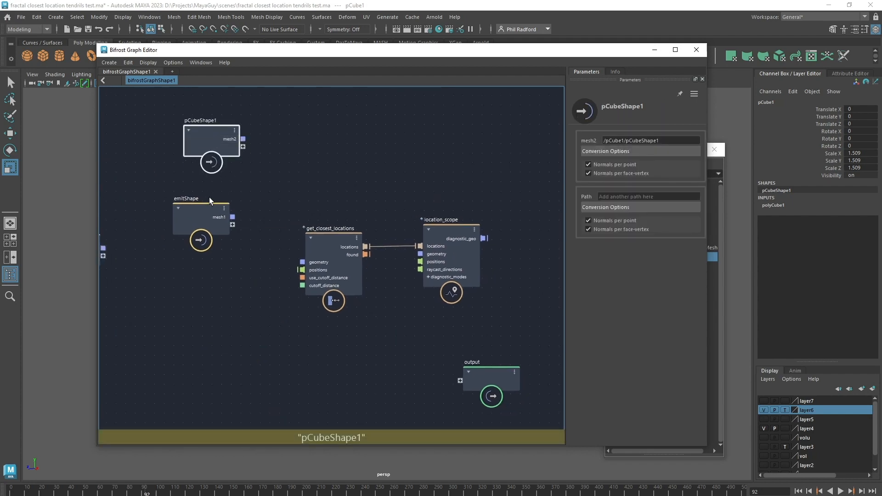
{"action": "left_click_drag", "start_coordinate": [203, 228], "coordinate": [172, 370]}
Add a get_point_position node next to emitShape.
{"action": "left_click", "coordinate": [286, 379]}
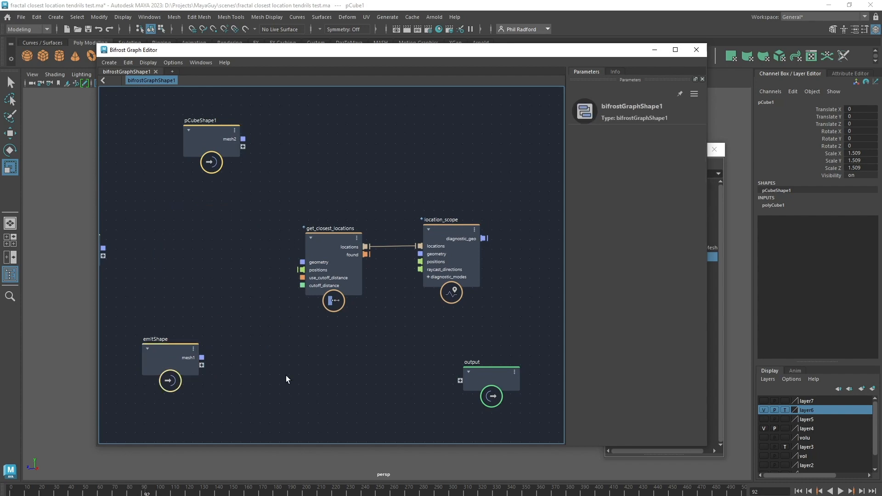
{"action": "key", "text": "Tab"}
{"action": "type", "text": "g"}
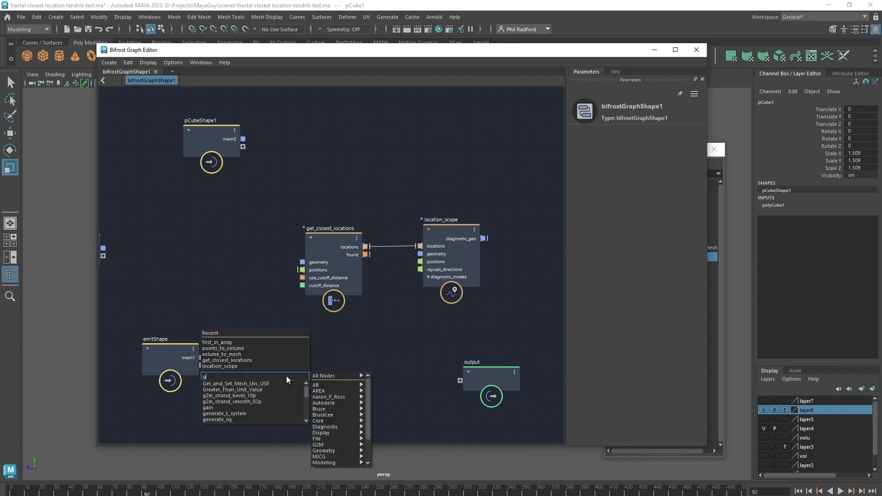
{"action": "type", "text": "etpp"}
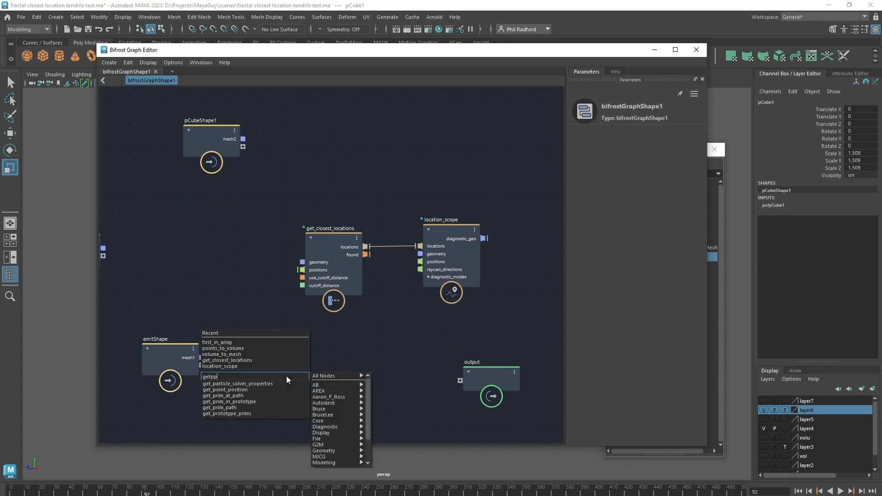
{"action": "left_click", "coordinate": [275, 389]}
Feed the emitShape mesh into get_point_position and its point_position into the positions inputs of get_closest_locations and location_scope.
{"action": "left_click_drag", "start_coordinate": [201, 358], "coordinate": [267, 405]}
{"action": "left_click_drag", "start_coordinate": [301, 403], "coordinate": [303, 270]}
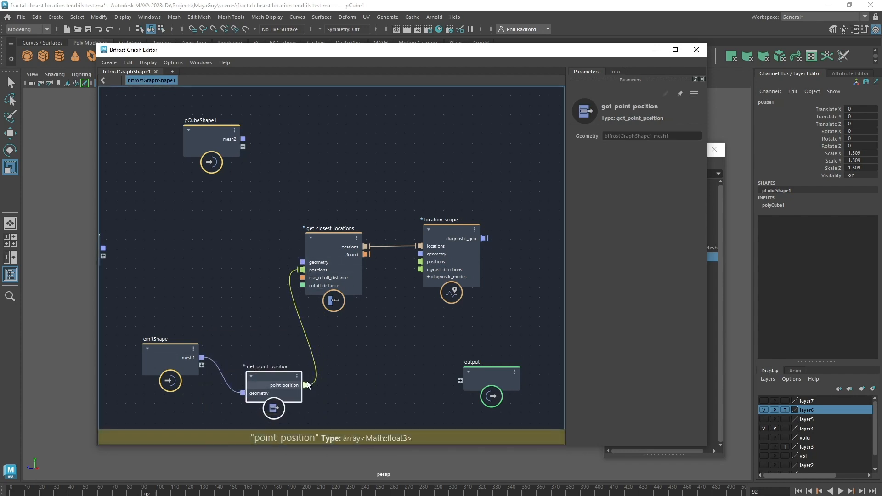
{"action": "left_click_drag", "start_coordinate": [305, 385], "coordinate": [453, 234]}
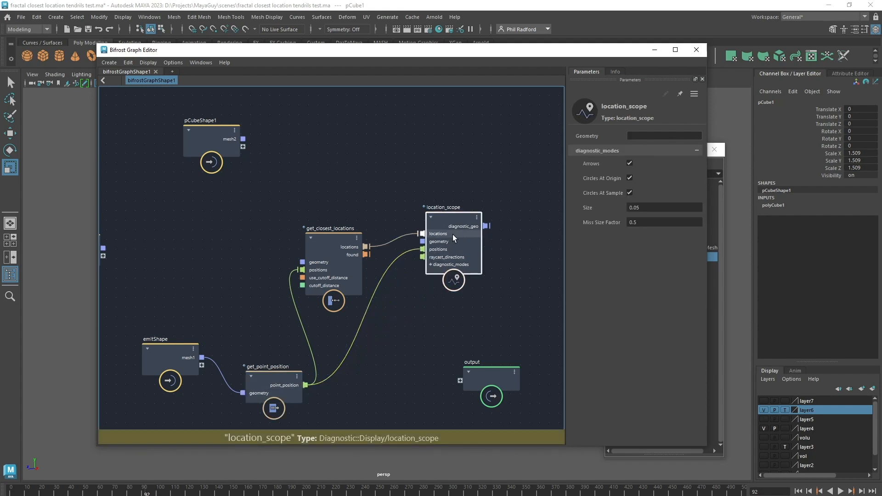
Connect the pCubeShape1 mesh to the geometry inputs of both get_closest_locations and location_scope.
{"action": "left_click_drag", "start_coordinate": [315, 254], "coordinate": [311, 248]}
{"action": "left_click_drag", "start_coordinate": [211, 146], "coordinate": [299, 257]}
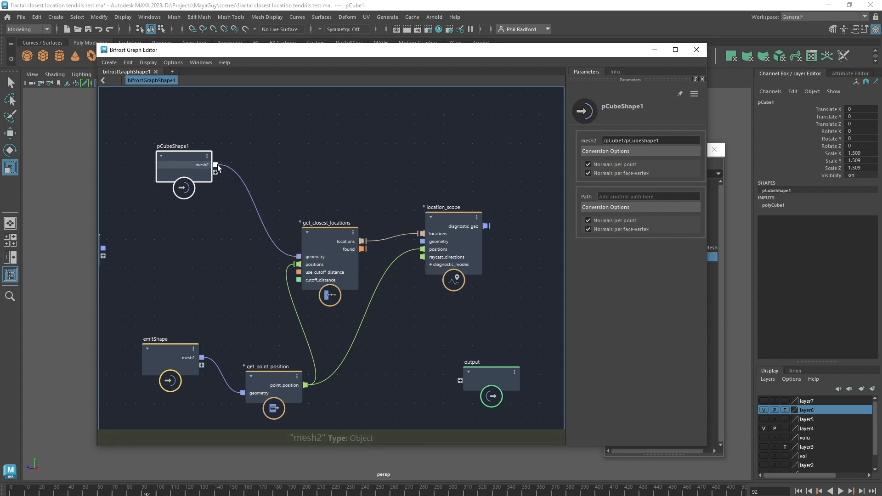
{"action": "left_click_drag", "start_coordinate": [215, 164], "coordinate": [448, 243]}
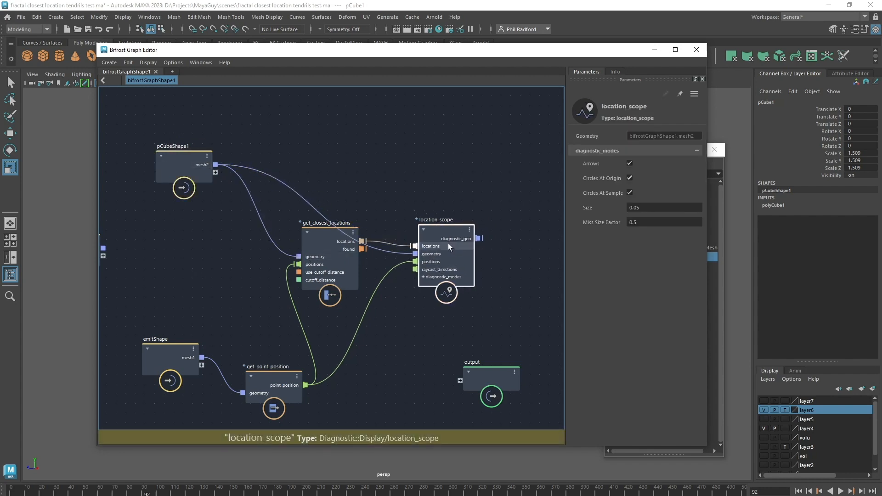
Move the output node beside location_scope and connect diagnostic_geo to it.
{"action": "left_click_drag", "start_coordinate": [486, 383], "coordinate": [534, 241]}
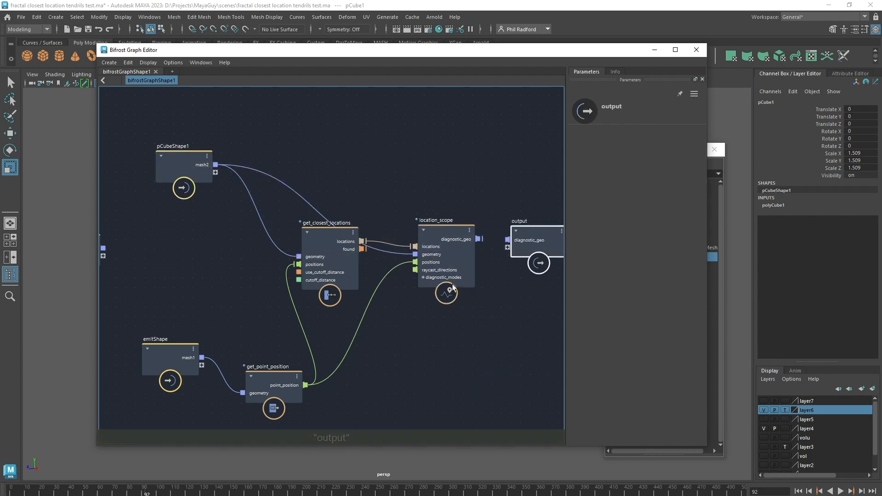
{"action": "left_click_drag", "start_coordinate": [478, 239], "coordinate": [508, 240]}
{"action": "left_click_drag", "start_coordinate": [445, 237], "coordinate": [440, 239]}
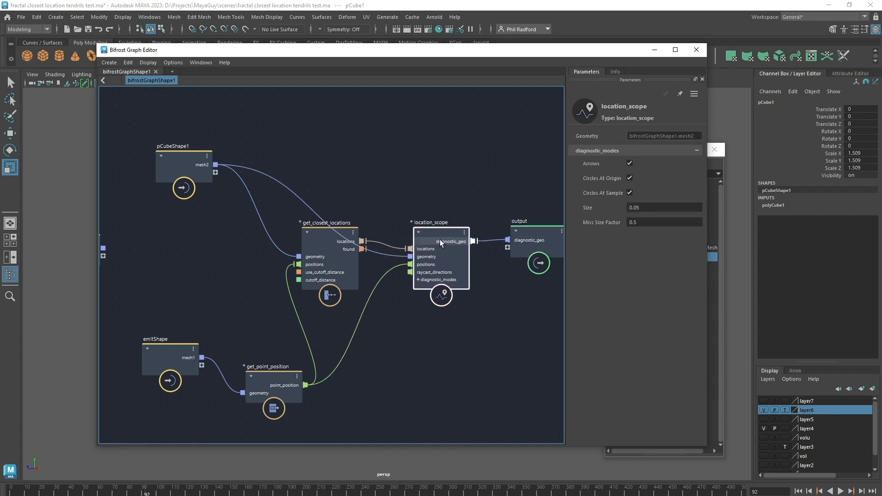
Dock the Bifrost Graph Editor below the viewport and select the emit sphere in the relocated Outliner.
{"action": "left_click_drag", "start_coordinate": [525, 56], "coordinate": [506, 479]}
{"action": "left_click_drag", "start_coordinate": [384, 337], "coordinate": [382, 368]}
{"action": "left_click_drag", "start_coordinate": [621, 154], "coordinate": [106, 295]}
{"action": "left_click", "coordinate": [641, 238]}
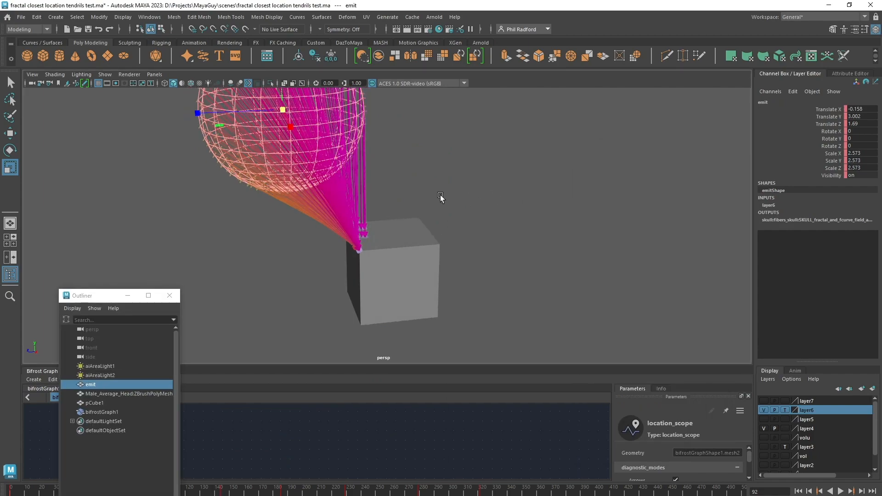
Move the emit sphere over the cube's top face and scale it down uniformly to about 1.644.
{"action": "left_click_drag", "start_coordinate": [441, 195], "coordinate": [437, 241], "text": "alt"}
{"action": "key", "text": "w"}
{"action": "left_click_drag", "start_coordinate": [287, 159], "coordinate": [569, 166]}
{"action": "left_click_drag", "start_coordinate": [515, 278], "coordinate": [522, 216], "text": "alt"}
{"action": "left_click_drag", "start_coordinate": [543, 162], "coordinate": [351, 191]}
{"action": "key", "text": "r"}
{"action": "right_click_drag", "start_coordinate": [421, 232], "coordinate": [410, 281], "text": "alt"}
{"action": "left_click_drag", "start_coordinate": [371, 218], "coordinate": [442, 250], "text": "alt"}
{"action": "left_click_drag", "start_coordinate": [431, 287], "coordinate": [426, 269], "text": "alt"}
{"action": "left_click_drag", "start_coordinate": [486, 181], "coordinate": [380, 119], "text": "alt"}
{"action": "left_click_drag", "start_coordinate": [440, 311], "coordinate": [428, 322], "text": "alt"}
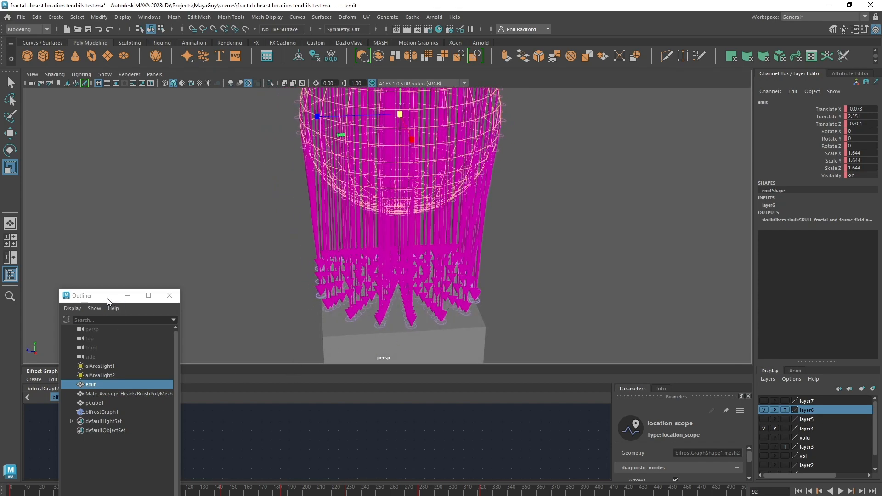
Move the Outliner out of the way, enlarge the Bifrost Graph Editor and shift the emitShape node away from get_point_position.
{"action": "left_click_drag", "start_coordinate": [108, 299], "coordinate": [0, 298]}
{"action": "mouse_move", "coordinate": [380, 364]}
{"action": "left_mouse_down"}
{"action": "mouse_move", "coordinate": [386, 192]}
{"action": "mouse_move", "coordinate": [393, 359]}
{"action": "mouse_move", "coordinate": [411, 357]}
{"action": "mouse_move", "coordinate": [402, 235]}
{"action": "left_mouse_up"}
{"action": "middle_click_drag", "start_coordinate": [368, 370], "coordinate": [420, 307], "text": "alt"}
{"action": "scroll", "coordinate": [411, 303], "scroll_direction": "down", "scroll_amount": 1}
{"action": "middle_click_drag", "start_coordinate": [381, 433], "coordinate": [381, 375], "text": "alt"}
{"action": "left_click_drag", "start_coordinate": [176, 401], "coordinate": [106, 392]}
{"action": "left_click", "coordinate": [173, 357]}
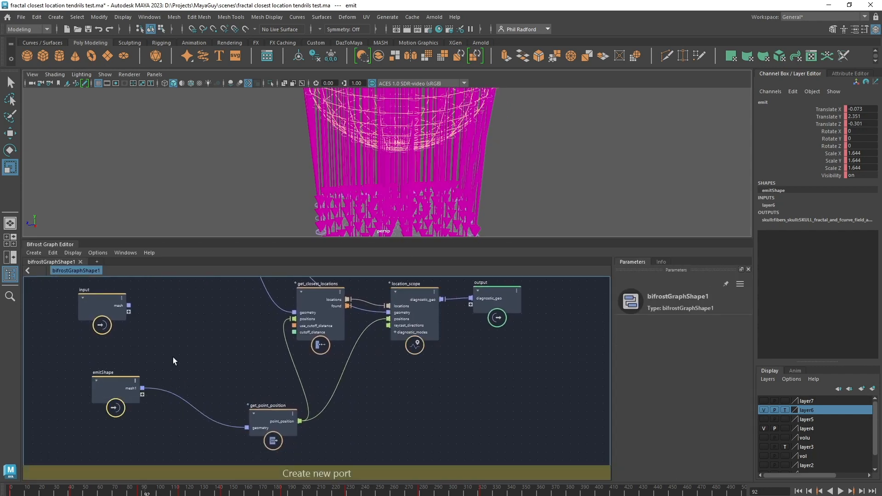
Insert a scatter_points node between emitShape and get_point_position, wiring mesh1 into its geometry and its points into get_point_position's geometry.
{"action": "key", "text": "Tab"}
{"action": "type", "text": "scatt"}
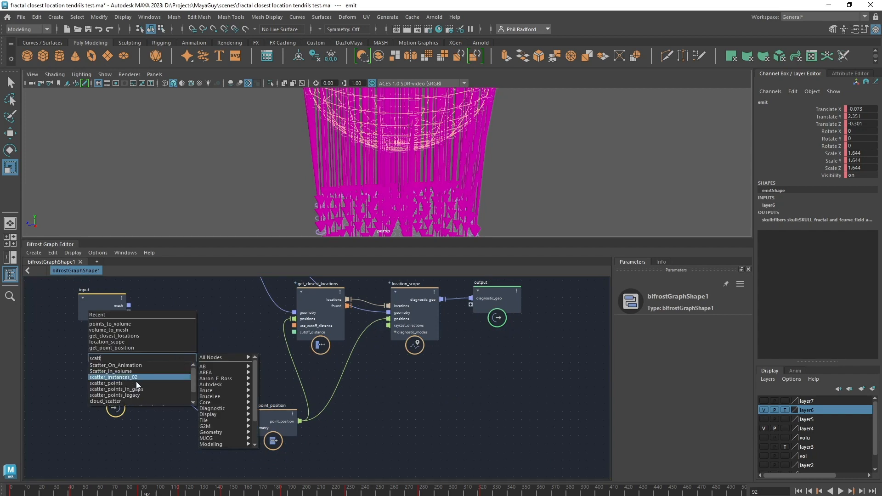
{"action": "key", "text": "Return"}
{"action": "left_click_drag", "start_coordinate": [142, 388], "coordinate": [155, 398]}
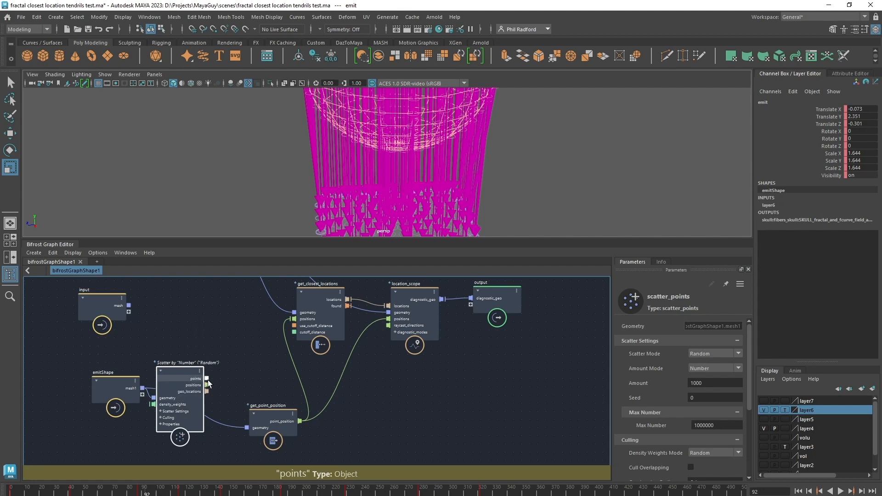
{"action": "left_click_drag", "start_coordinate": [95, 385], "coordinate": [67, 388]}
{"action": "left_click_drag", "start_coordinate": [207, 379], "coordinate": [246, 427]}
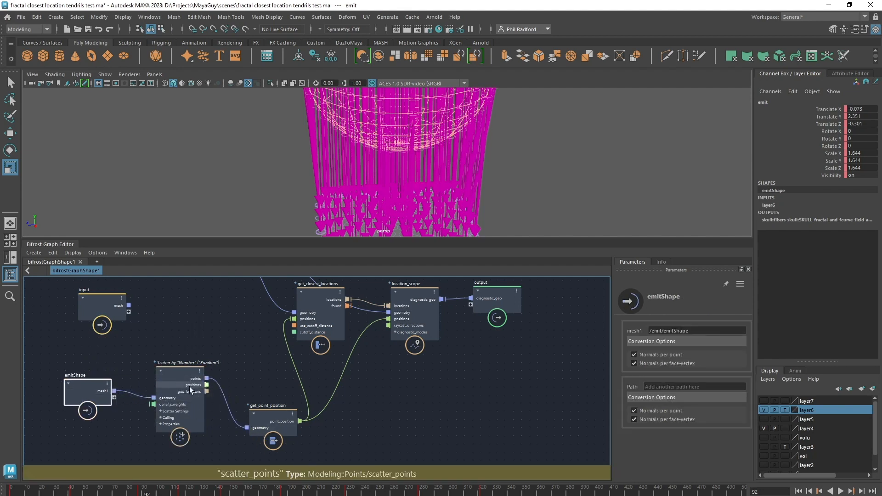
{"action": "mouse_move", "coordinate": [179, 380]}
{"action": "left_mouse_down"}
{"action": "mouse_move", "coordinate": [184, 395]}
{"action": "mouse_move", "coordinate": [173, 387]}
{"action": "left_mouse_up"}
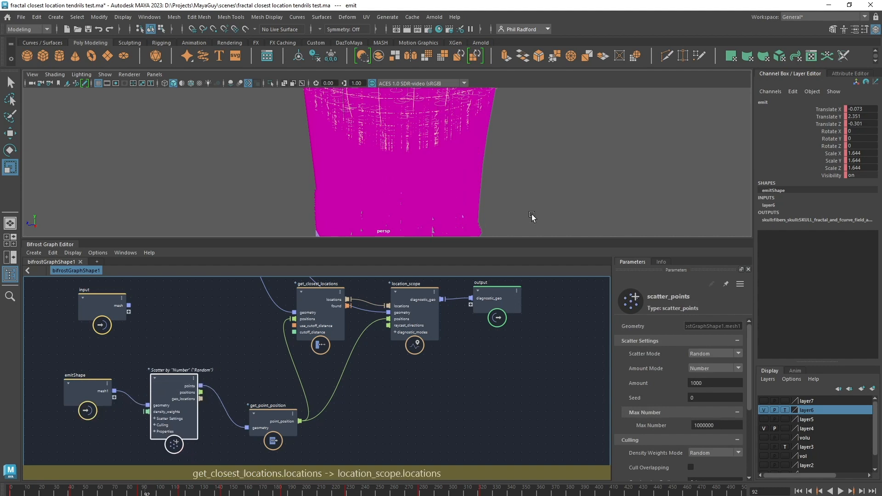
Turn off Arrows and Circles At Origin in location_scope, leaving only Circles At Sample enabled.
{"action": "left_click_drag", "start_coordinate": [532, 214], "coordinate": [523, 212], "text": "alt"}
{"action": "middle_click_drag", "start_coordinate": [478, 380], "coordinate": [398, 405]}
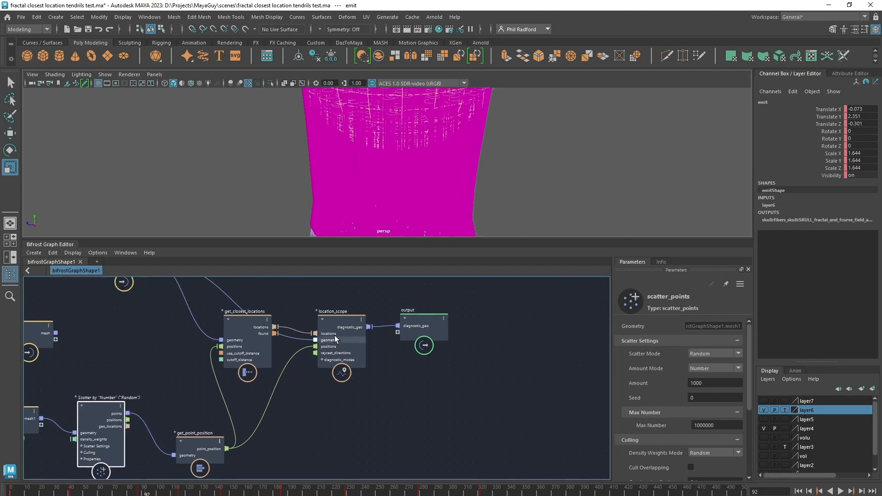
{"action": "left_click", "coordinate": [336, 340]}
{"action": "left_click_drag", "start_coordinate": [335, 336], "coordinate": [335, 335]}
{"action": "left_click", "coordinate": [676, 354]}
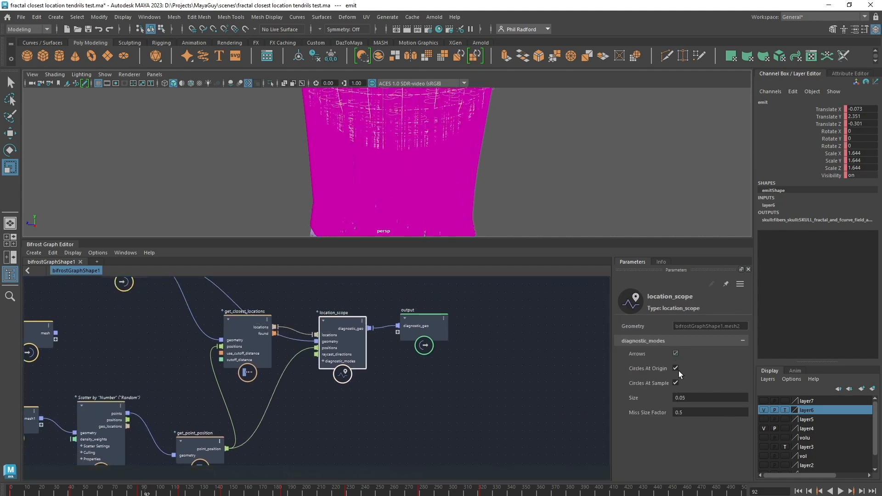
{"action": "left_click", "coordinate": [675, 369]}
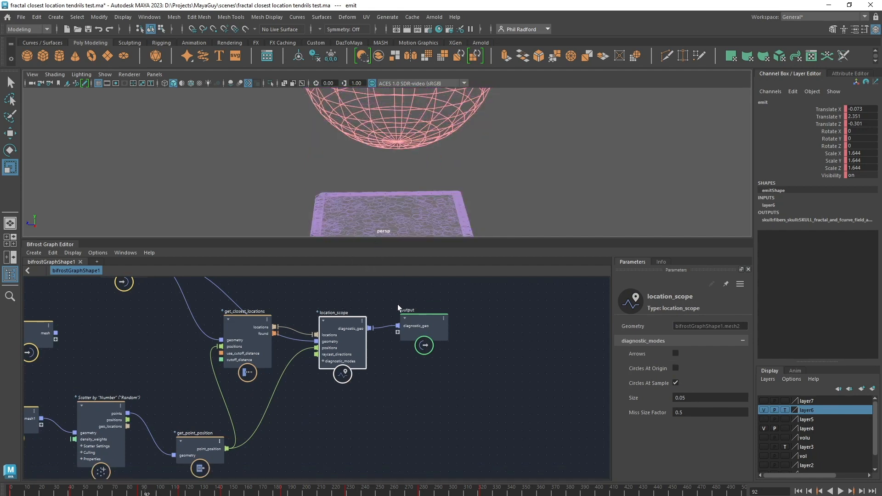
Enlarge the viewport and move the emit sphere closer to the cube's top, to about X -0.166, Y 1.973, Z -0.497.
{"action": "left_click_drag", "start_coordinate": [443, 238], "coordinate": [443, 365]}
{"action": "left_click_drag", "start_coordinate": [467, 259], "coordinate": [415, 253], "text": "alt"}
{"action": "key", "text": "w"}
{"action": "left_click_drag", "start_coordinate": [403, 203], "coordinate": [377, 195], "text": "alt"}
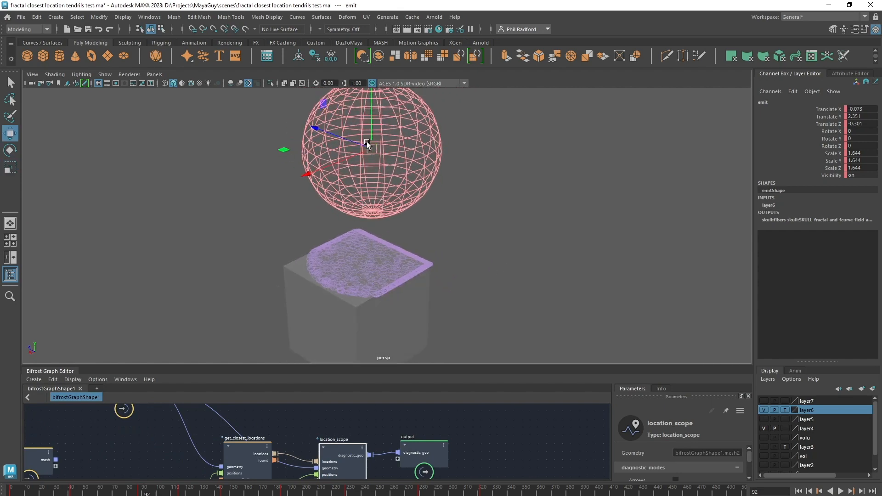
{"action": "left_click_drag", "start_coordinate": [367, 143], "coordinate": [402, 144]}
{"action": "left_click_drag", "start_coordinate": [377, 208], "coordinate": [460, 207], "text": "alt"}
{"action": "left_click_drag", "start_coordinate": [412, 135], "coordinate": [303, 189]}
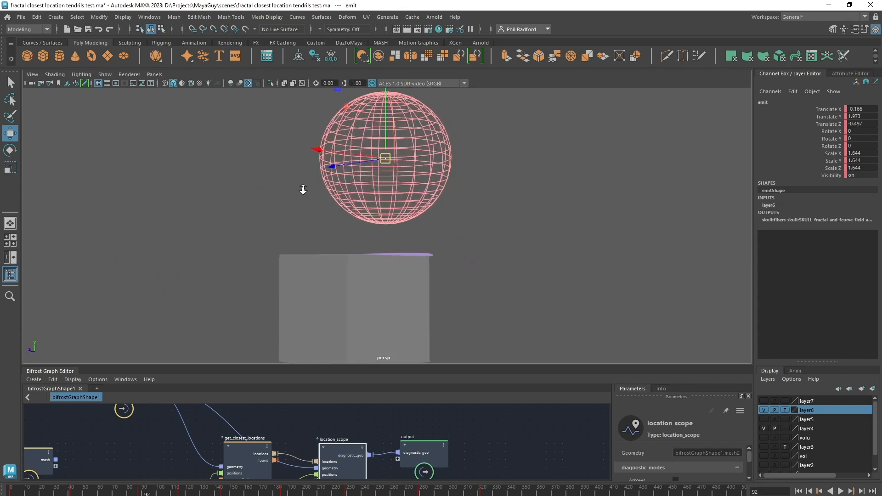
{"action": "right_click_drag", "start_coordinate": [303, 189], "coordinate": [432, 248], "text": "alt"}
{"action": "middle_click_drag", "start_coordinate": [432, 248], "coordinate": [436, 191], "text": "alt"}
{"action": "left_click_drag", "start_coordinate": [368, 166], "coordinate": [371, 215], "text": "alt"}
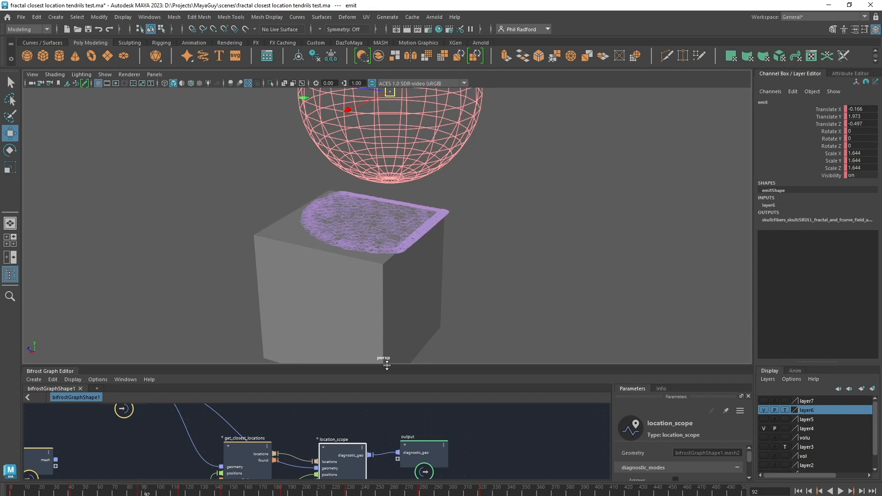
Enlarge the Bifrost Graph Editor and move the output node farther from location_scope to make room for more nodes.
{"action": "left_click_drag", "start_coordinate": [387, 365], "coordinate": [395, 263]}
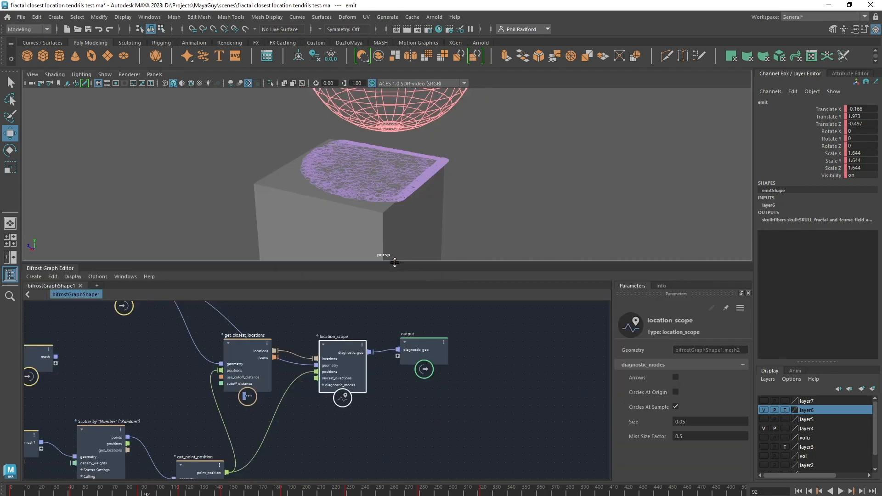
{"action": "left_click", "coordinate": [472, 447]}
{"action": "scroll", "coordinate": [471, 446], "scroll_direction": "down", "scroll_amount": 2}
{"action": "middle_click_drag", "start_coordinate": [461, 428], "coordinate": [435, 418], "text": "alt"}
{"action": "scroll", "coordinate": [423, 413], "scroll_direction": "up", "scroll_amount": 2}
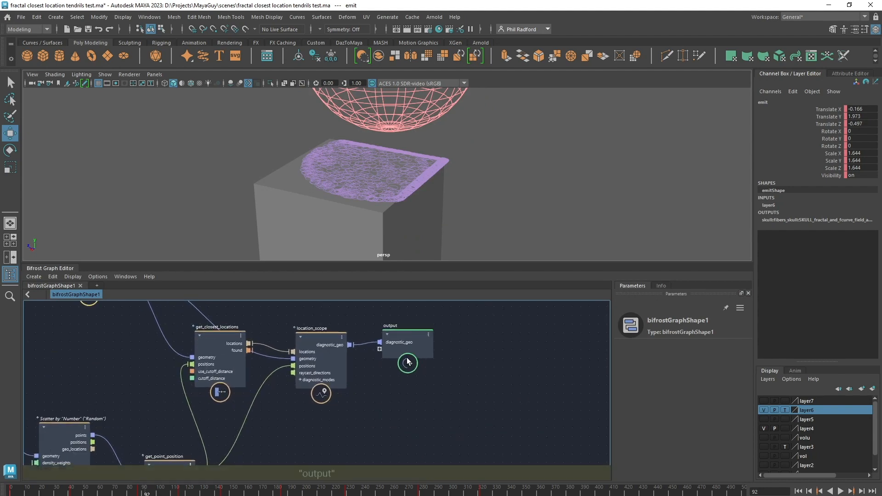
{"action": "left_click_drag", "start_coordinate": [408, 361], "coordinate": [600, 348]}
Add a second get_point_position node and a construct_points node in the space after location_scope.
{"action": "middle_click_drag", "start_coordinate": [461, 381], "coordinate": [411, 400], "text": "alt"}
{"action": "middle_click_drag", "start_coordinate": [401, 395], "coordinate": [392, 397]}
{"action": "key", "text": "Tab"}
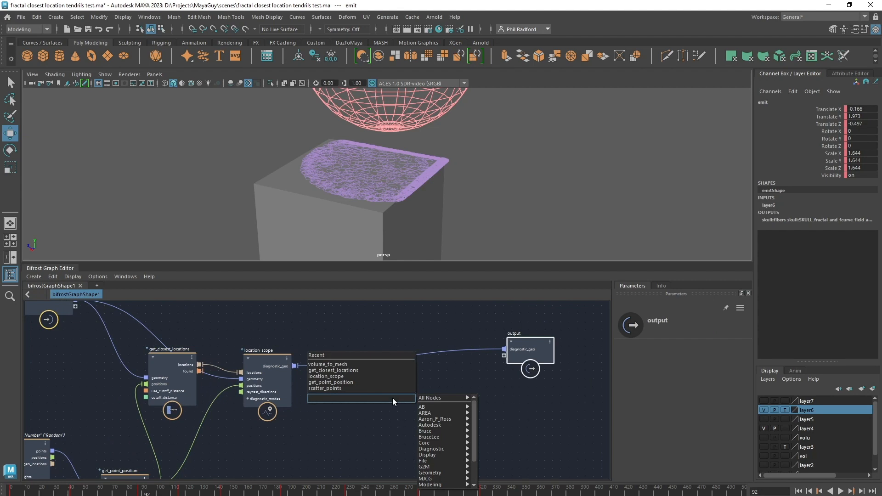
{"action": "type", "text": "getpp"}
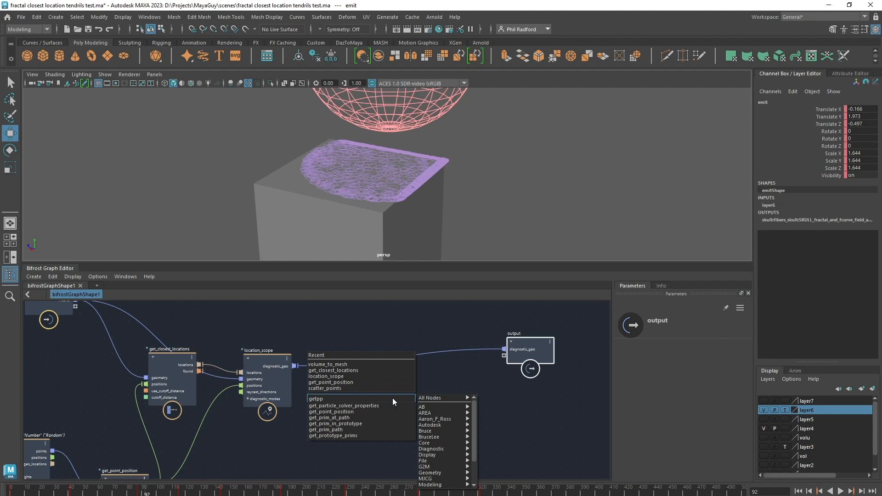
{"action": "key", "text": "Down"}
{"action": "key", "text": "Down"}
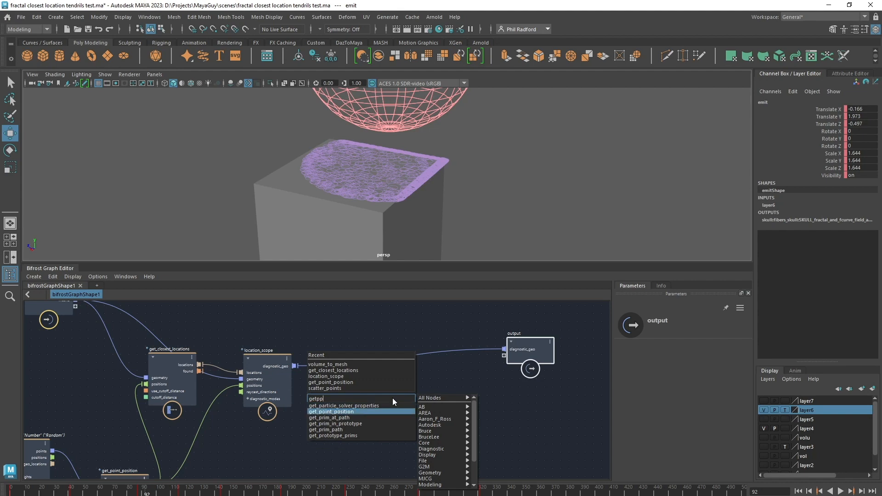
{"action": "key", "text": "Return"}
{"action": "key", "text": "Tab"}
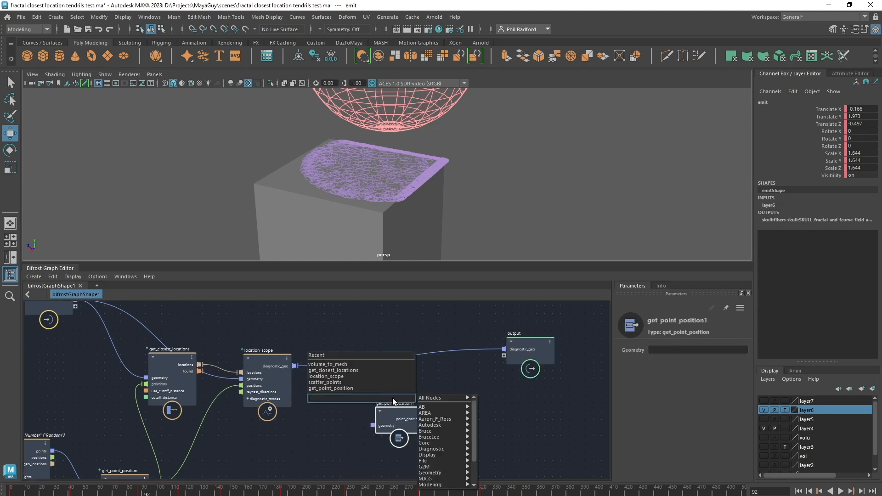
{"action": "type", "text": "constru"}
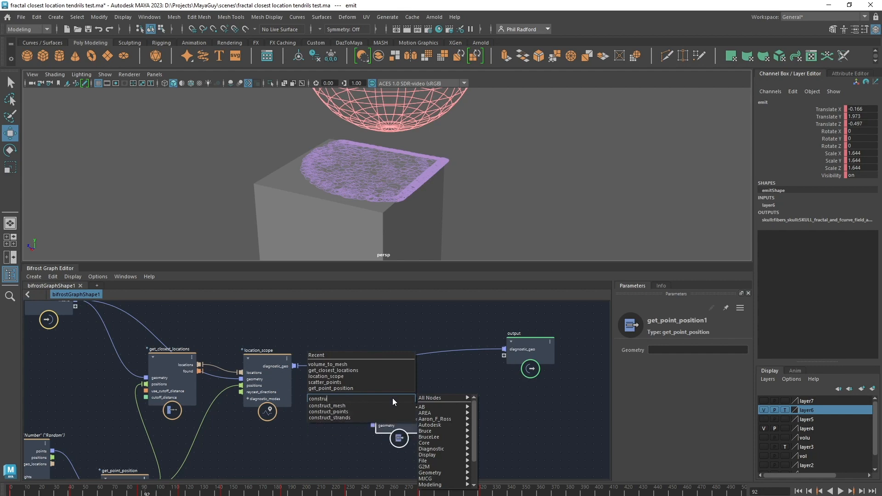
{"action": "key", "text": "Down"}
{"action": "key", "text": "Down"}
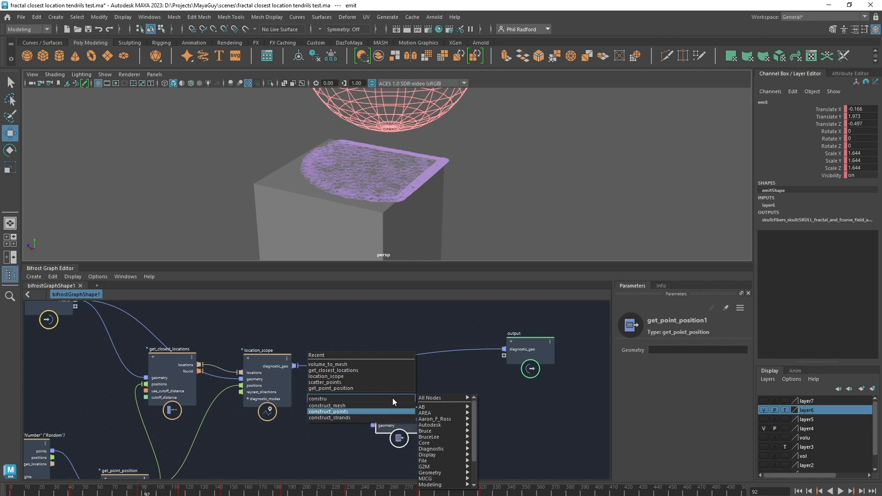
{"action": "key", "text": "Return"}
Add a points_to_volume node beside construct_points.
{"action": "key", "text": "Tab"}
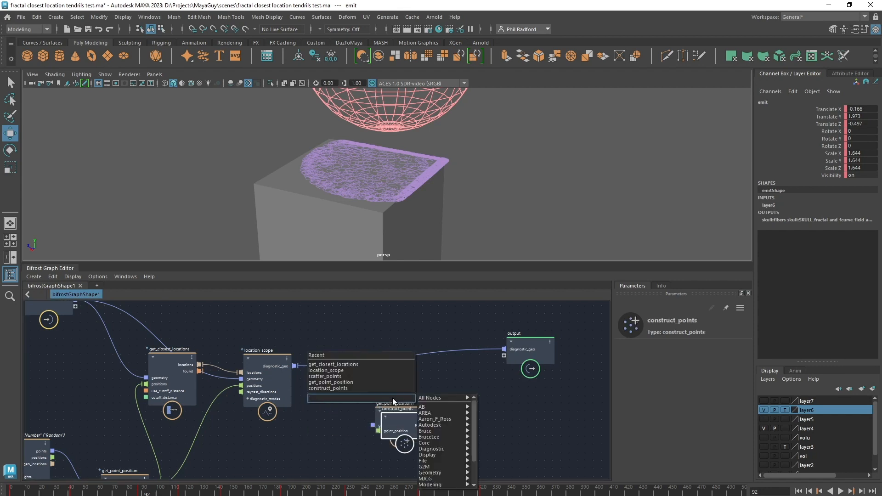
{"action": "type", "text": "point"}
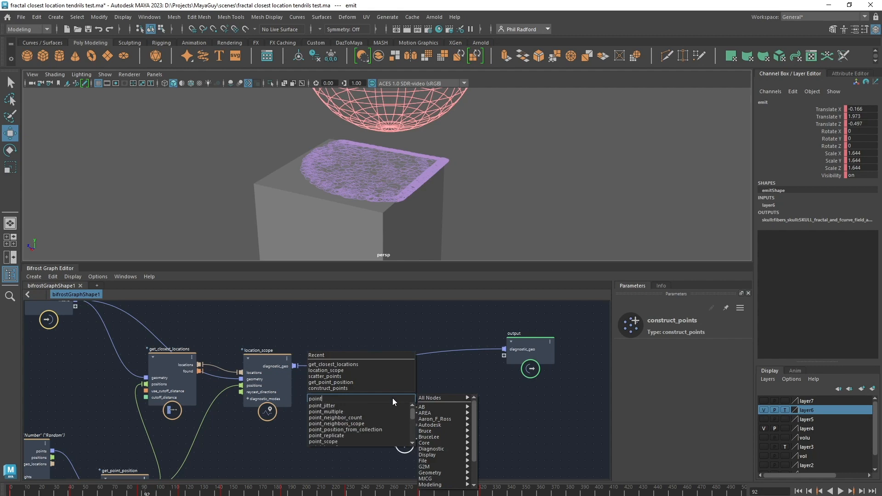
{"action": "type", "text": "s"}
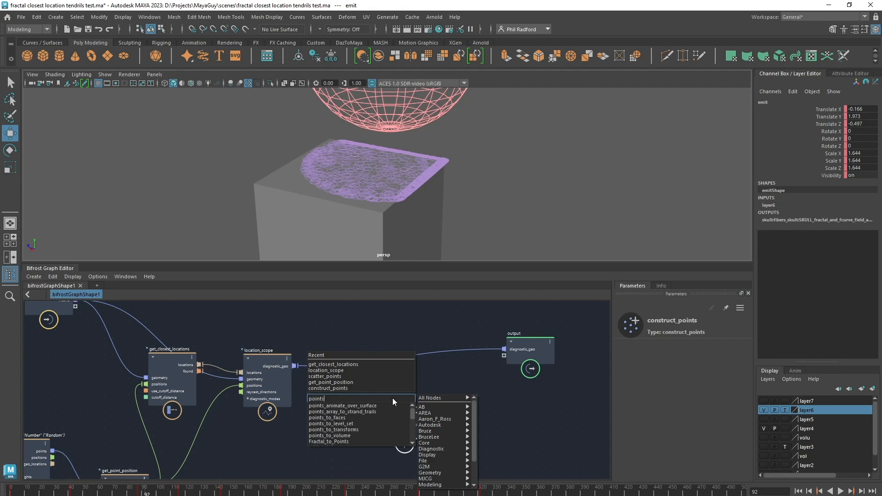
{"action": "key", "text": "Down"}
{"action": "key", "text": "Down"}
{"action": "key", "text": "Down"}
{"action": "key", "text": "Down"}
{"action": "key", "text": "Down"}
{"action": "key", "text": "Down"}
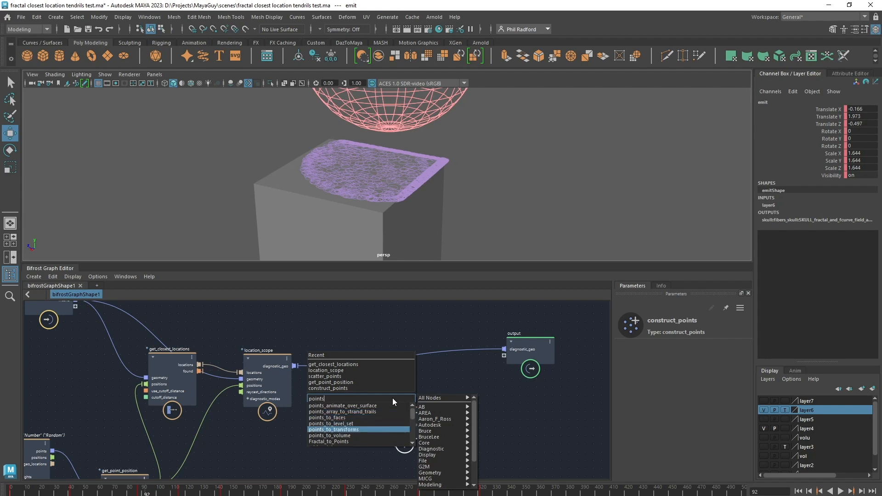
{"action": "key", "text": "Return"}
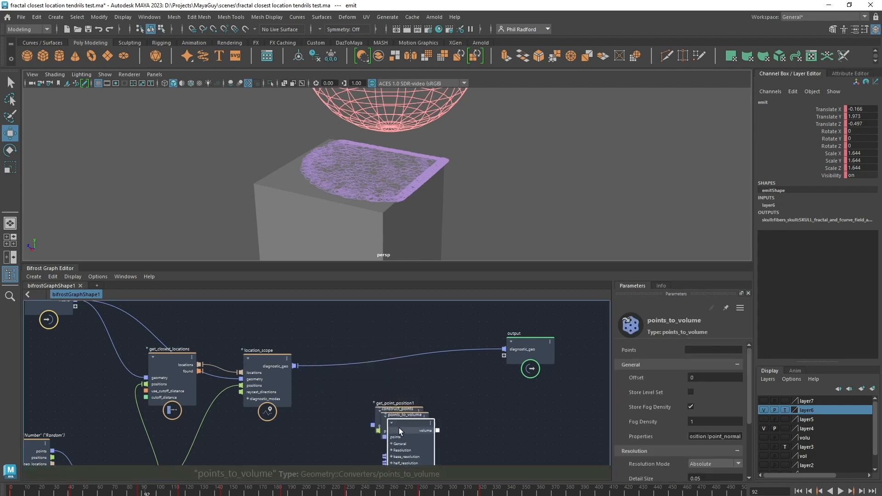
Spread out the three new nodes and chain point_position into construct_points and its points into points_to_volume.
{"action": "left_click_drag", "start_coordinate": [399, 428], "coordinate": [530, 421]}
{"action": "left_click", "coordinate": [443, 427]}
{"action": "left_click_drag", "start_coordinate": [443, 423], "coordinate": [466, 423]}
{"action": "left_click_drag", "start_coordinate": [391, 412], "coordinate": [349, 411]}
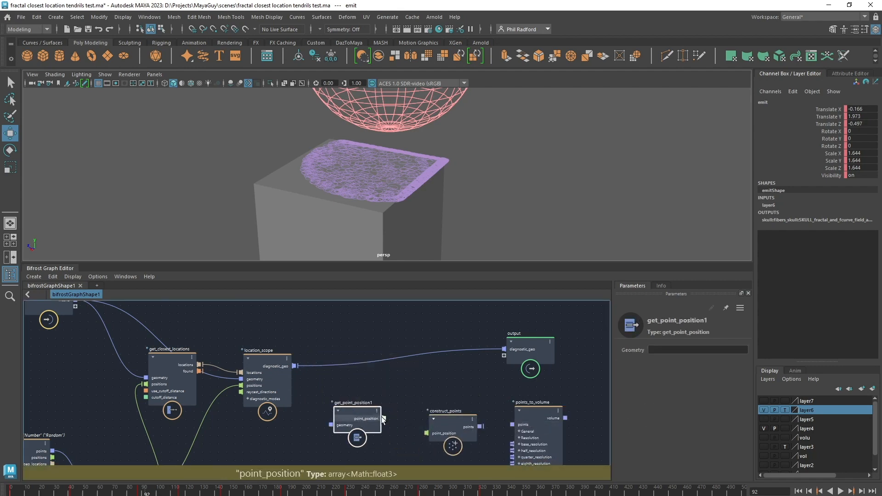
{"action": "left_click_drag", "start_coordinate": [481, 426], "coordinate": [531, 428]}
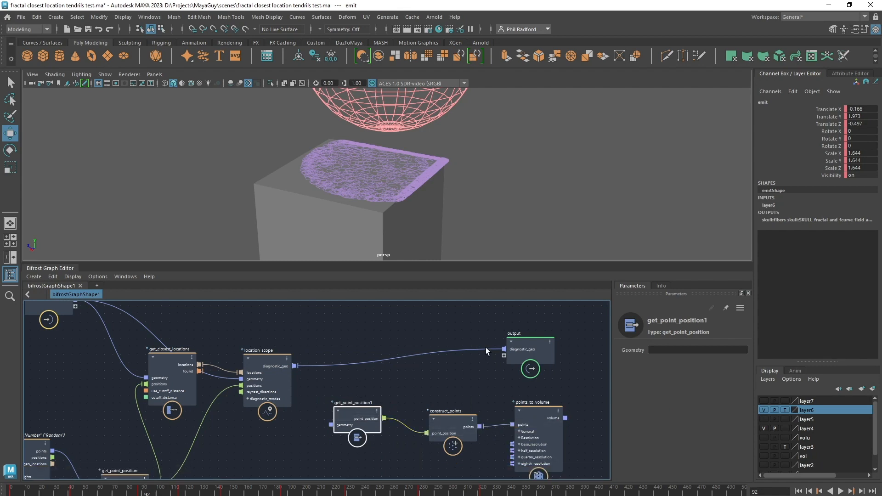
Connect location_scope's diagnostic_geo to get_point_position1's geometry and the points_to_volume volume to a new output port.
{"action": "mouse_move", "coordinate": [487, 349]}
{"action": "left_mouse_down"}
{"action": "mouse_move", "coordinate": [324, 398]}
{"action": "mouse_move", "coordinate": [505, 349]}
{"action": "left_mouse_up"}
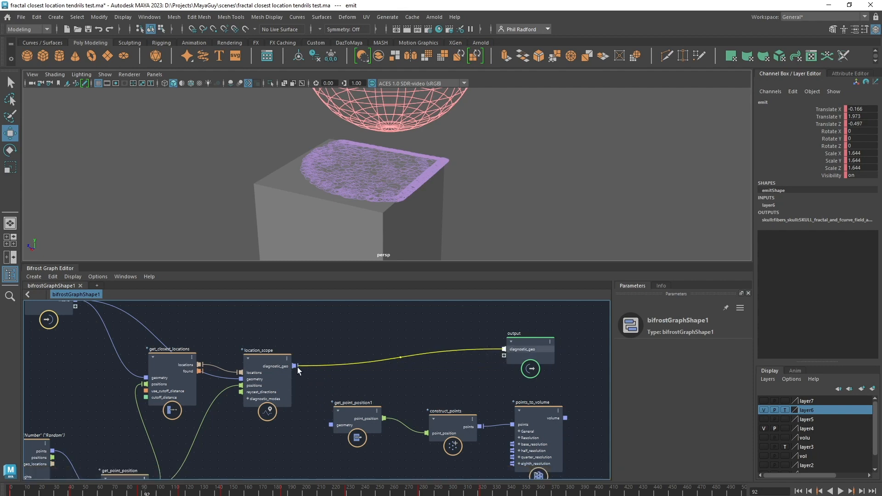
{"action": "left_click_drag", "start_coordinate": [297, 367], "coordinate": [343, 426]}
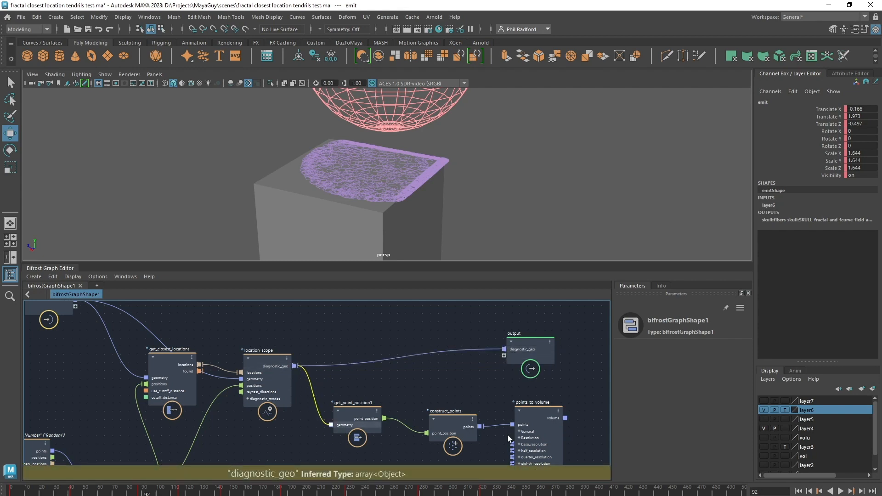
{"action": "left_click_drag", "start_coordinate": [566, 418], "coordinate": [505, 355]}
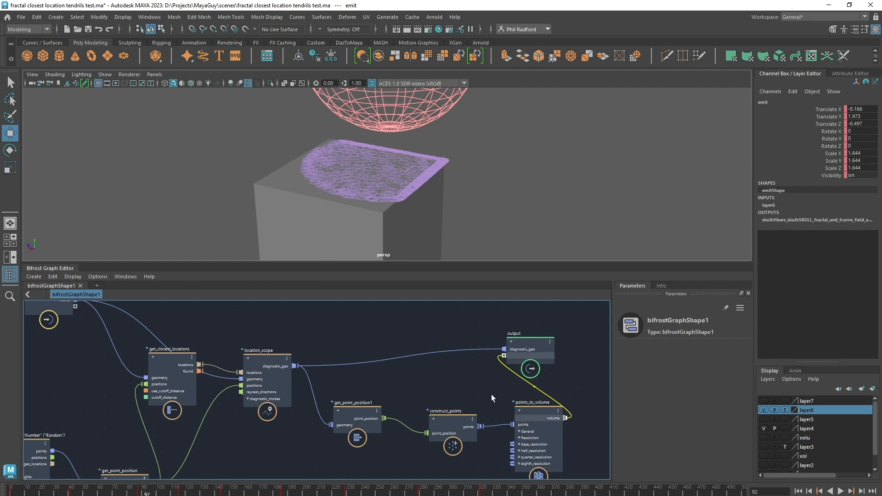
Tidy the spacing of construct_points, get_point_position1 and points_to_volume, and enable Store Level Set on points_to_volume.
{"action": "left_click_drag", "start_coordinate": [453, 420], "coordinate": [440, 425]}
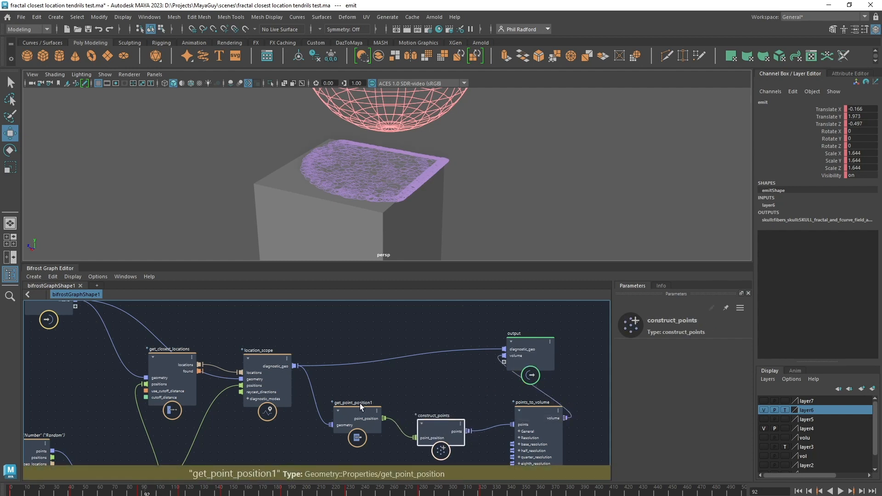
{"action": "left_click_drag", "start_coordinate": [360, 404], "coordinate": [325, 411]}
{"action": "left_click_drag", "start_coordinate": [536, 423], "coordinate": [515, 413]}
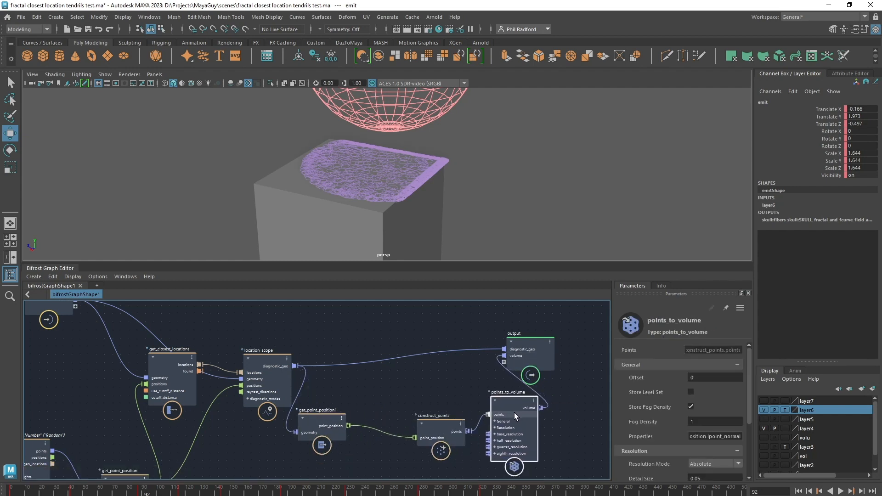
{"action": "left_click", "coordinate": [691, 393]}
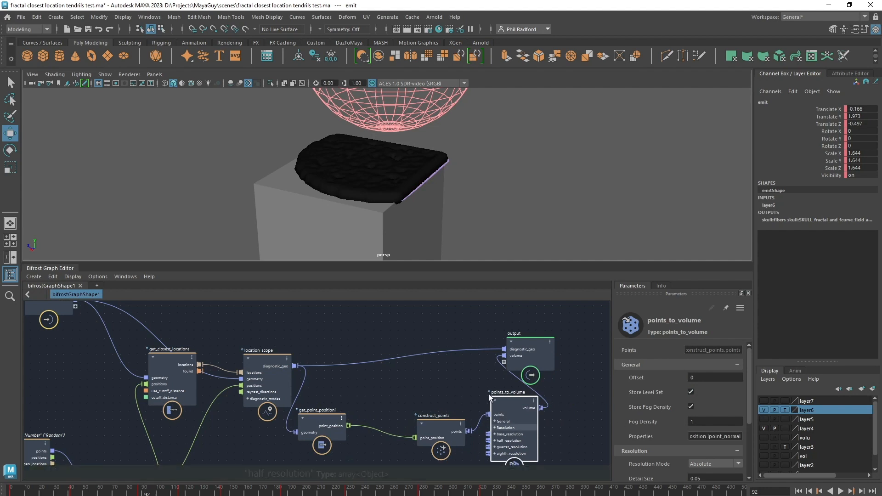
Move the emit sphere beside an upper corner of the cube, to about X 1.724, Y 1.134, Z 1.037.
{"action": "left_click_drag", "start_coordinate": [519, 90], "coordinate": [441, 190], "text": "alt"}
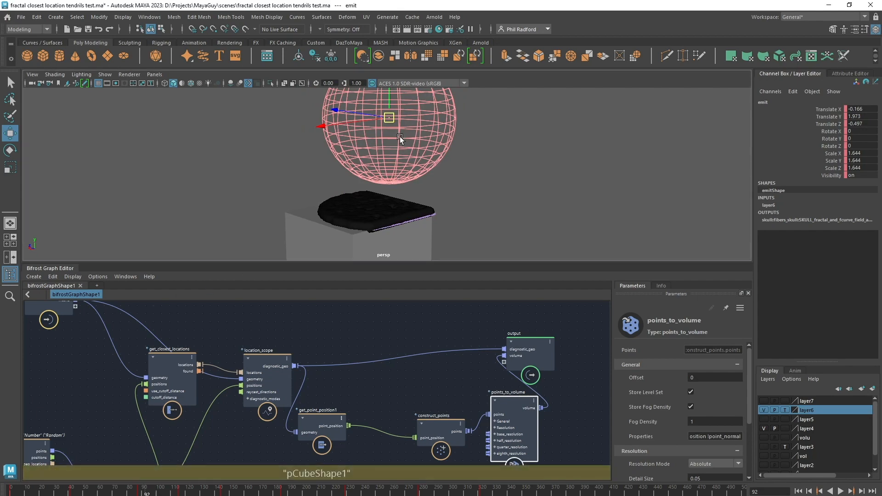
{"action": "middle_click_drag", "start_coordinate": [418, 180], "coordinate": [395, 170]}
{"action": "left_click_drag", "start_coordinate": [396, 170], "coordinate": [374, 166], "text": "alt"}
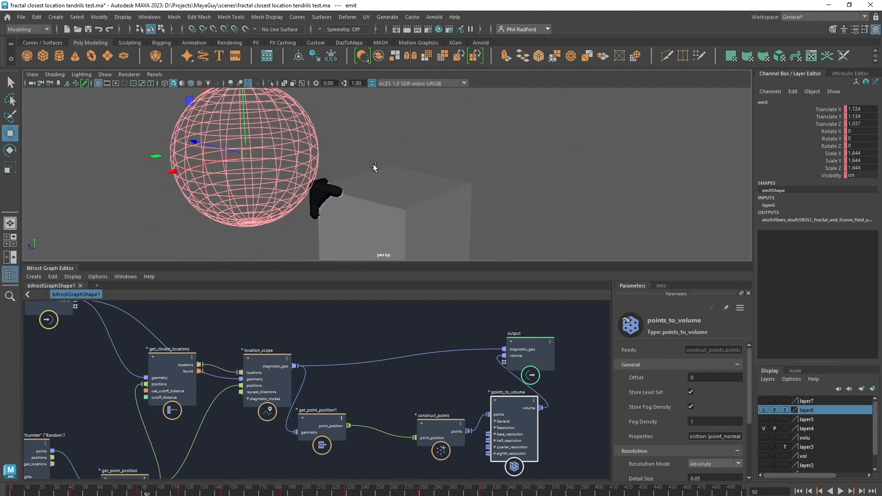
Hide layer6 so the emit sphere's mesh is not displayed, and set the Detail Size of points_to_volume to about 0.075.
{"action": "left_click", "coordinate": [764, 410]}
{"action": "left_click_drag", "start_coordinate": [441, 173], "coordinate": [419, 221], "text": "alt"}
{"action": "left_click_drag", "start_coordinate": [248, 354], "coordinate": [245, 353]}
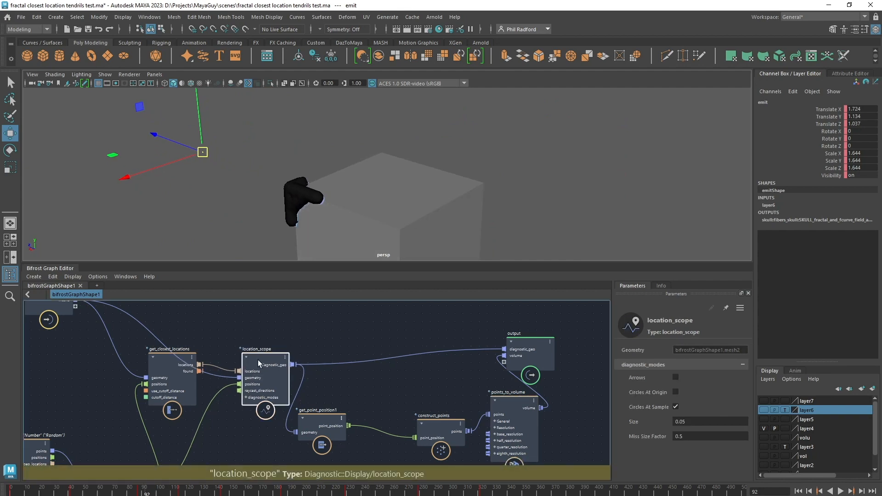
{"action": "left_click_drag", "start_coordinate": [525, 412], "coordinate": [520, 413]}
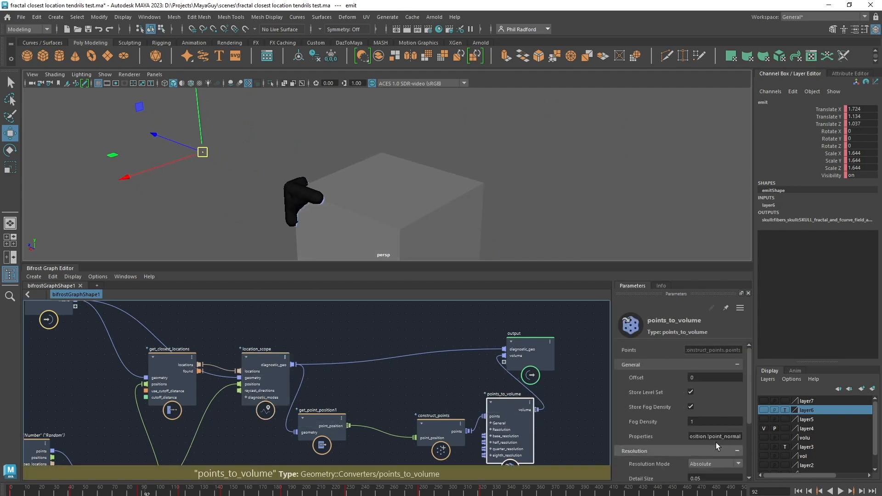
{"action": "scroll", "coordinate": [673, 430], "scroll_direction": "down", "scroll_amount": 2}
{"action": "left_click_drag", "start_coordinate": [706, 426], "coordinate": [735, 436]}
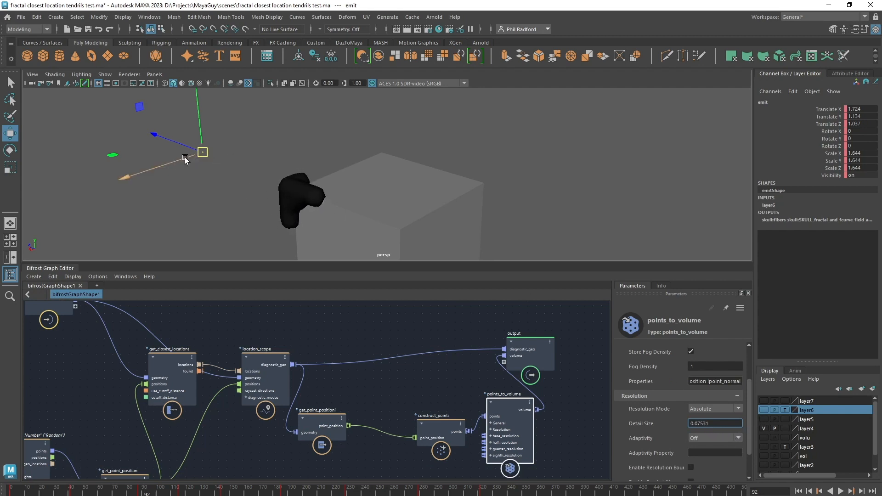
Move the emit object around the cube to one of its sides, at about X -0.619, Y 0.3, Z -0.347.
{"action": "left_click_drag", "start_coordinate": [186, 159], "coordinate": [235, 151]}
{"action": "left_click_drag", "start_coordinate": [281, 173], "coordinate": [223, 156], "text": "alt"}
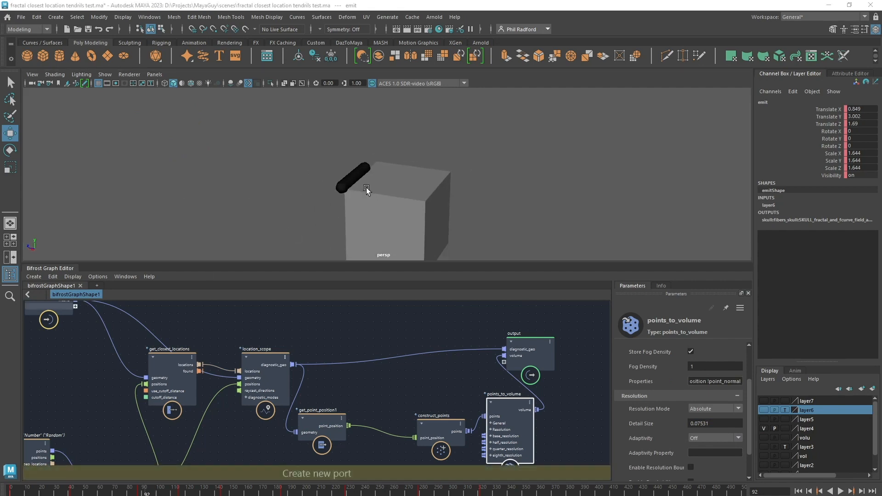
{"action": "right_click_drag", "start_coordinate": [373, 185], "coordinate": [285, 156], "text": "alt"}
{"action": "middle_click_drag", "start_coordinate": [284, 155], "coordinate": [283, 195], "text": "alt"}
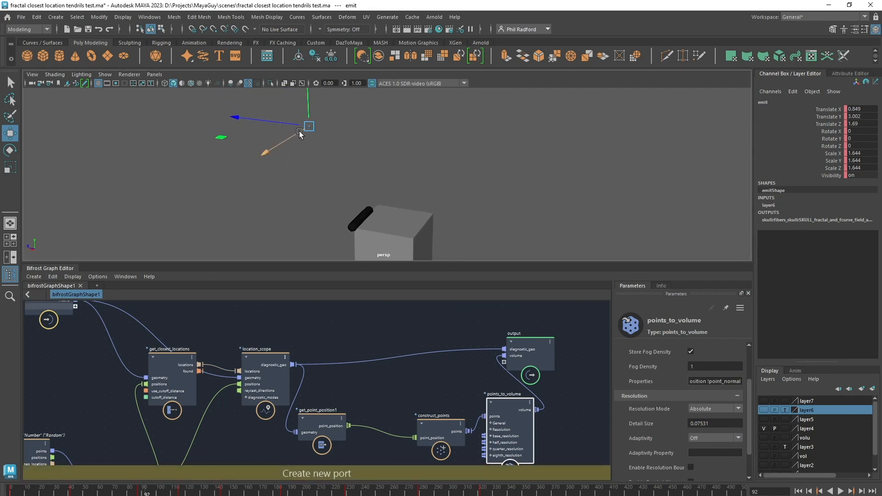
{"action": "left_click_drag", "start_coordinate": [306, 124], "coordinate": [388, 236]}
{"action": "middle_click_drag", "start_coordinate": [274, 183], "coordinate": [289, 129], "text": "alt"}
{"action": "right_click_drag", "start_coordinate": [289, 129], "coordinate": [486, 185], "text": "alt"}
{"action": "left_click_drag", "start_coordinate": [486, 185], "coordinate": [420, 186], "text": "alt"}
Set the Amount of the scatter_points node to about 1197.
{"action": "middle_click_drag", "start_coordinate": [210, 455], "coordinate": [388, 418], "text": "alt"}
{"action": "left_click", "coordinate": [215, 430]}
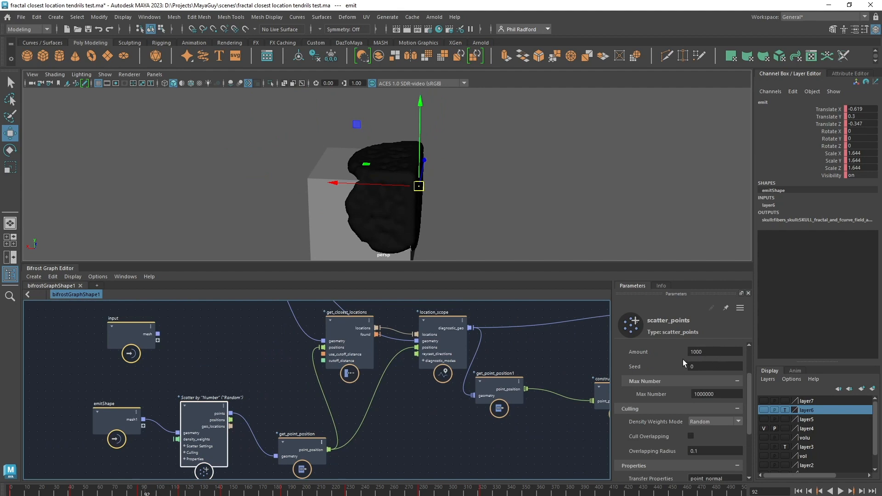
{"action": "left_click_drag", "start_coordinate": [708, 352], "coordinate": [726, 353]}
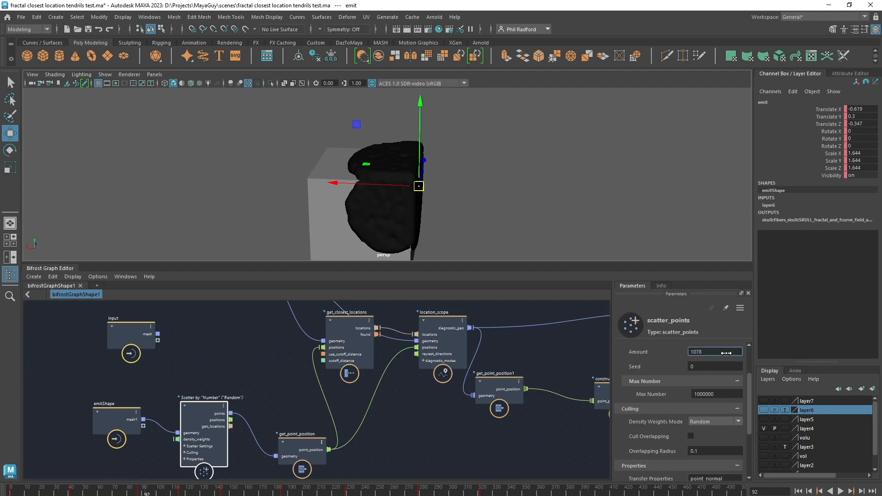
{"action": "left_click_drag", "start_coordinate": [640, 360], "coordinate": [837, 371]}
Move the emit object towards the cube's upper edge, to about X -0.737, Y 0.597, Z -0.071, and inspect the volume.
{"action": "left_click_drag", "start_coordinate": [507, 202], "coordinate": [471, 212], "text": "alt"}
{"action": "left_click_drag", "start_coordinate": [379, 191], "coordinate": [397, 168]}
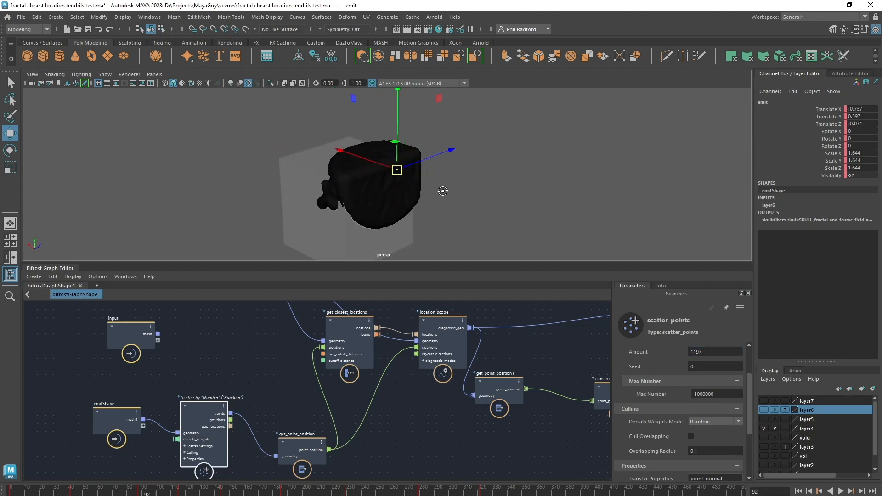
{"action": "left_click_drag", "start_coordinate": [443, 191], "coordinate": [427, 207], "text": "alt"}
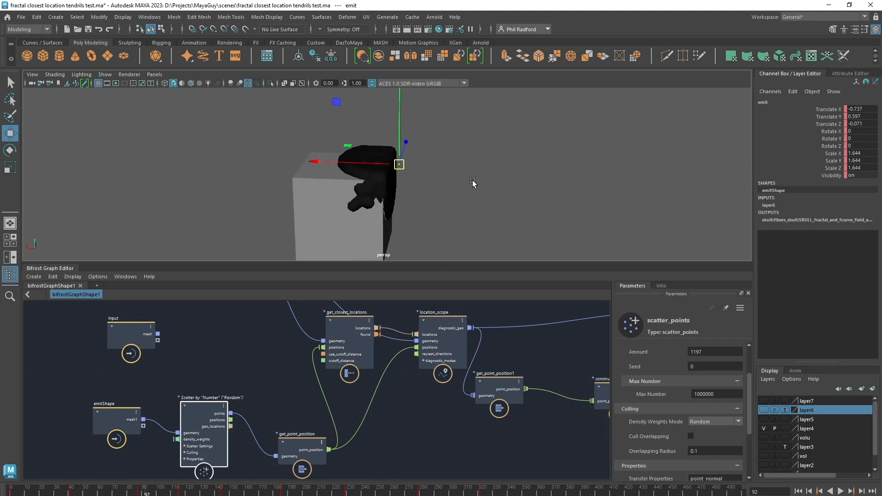
{"action": "left_click_drag", "start_coordinate": [473, 182], "coordinate": [411, 205], "text": "alt"}
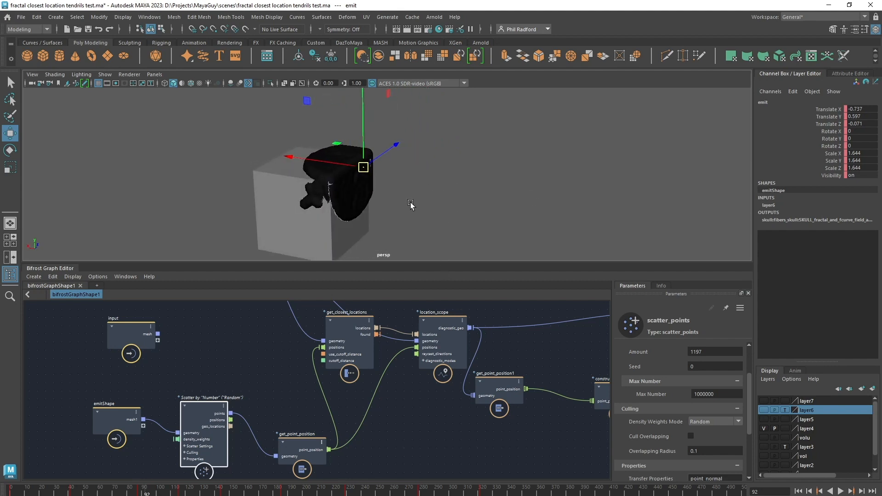
{"action": "middle_click_drag", "start_coordinate": [411, 205], "coordinate": [426, 211], "text": "alt"}
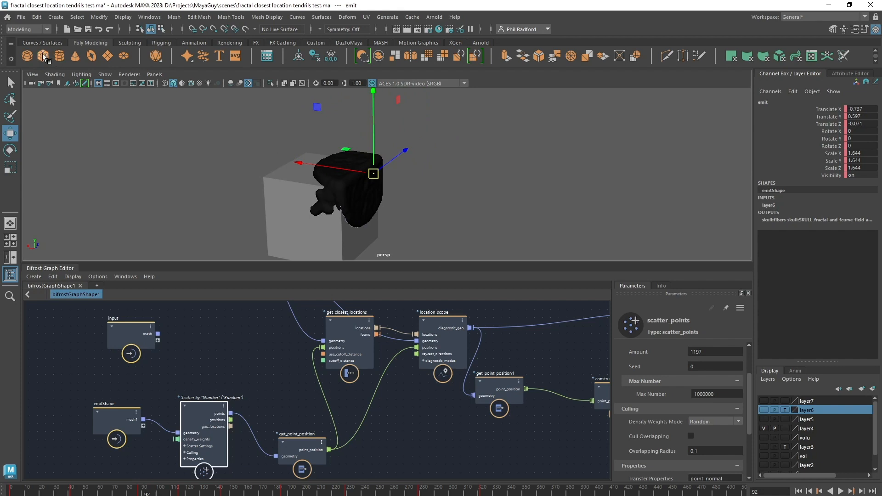
Duplicate the cube and move the copy beside the original along X, to about -2.227.
{"action": "left_click", "coordinate": [270, 213]}
{"action": "middle_click_drag", "start_coordinate": [465, 192], "coordinate": [455, 183], "text": "alt"}
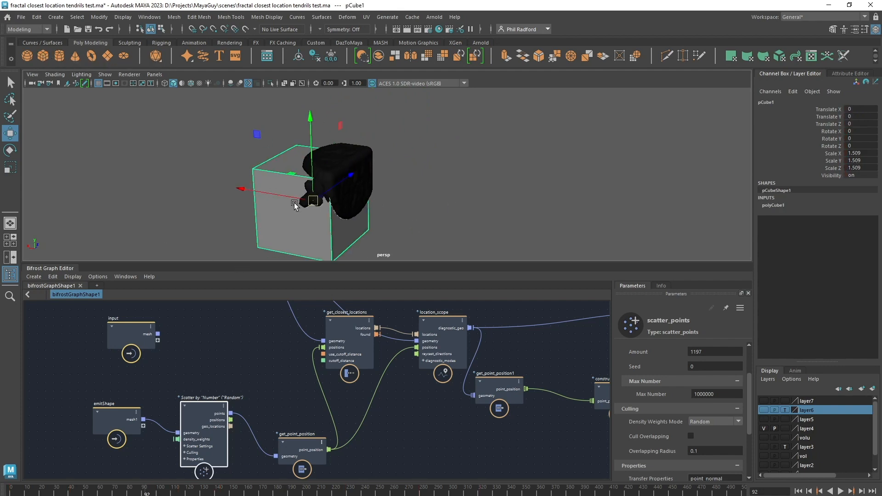
{"action": "key", "text": "ctrl+d"}
{"action": "left_click_drag", "start_coordinate": [240, 189], "coordinate": [419, 207]}
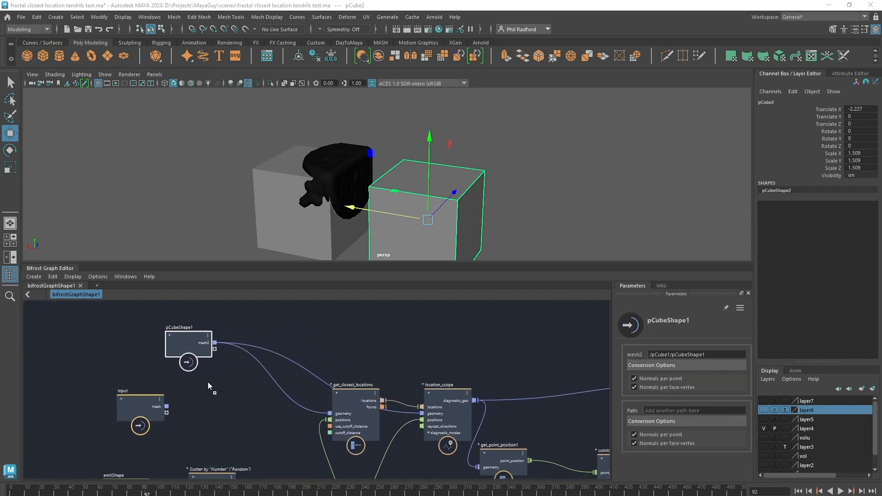
Bring the duplicated cube into the graph as pCubeShape2 and arrange the cube input nodes near each other, clear of the unused input node.
{"action": "middle_click_drag", "start_coordinate": [208, 382], "coordinate": [208, 382]}
{"action": "left_click_drag", "start_coordinate": [210, 403], "coordinate": [186, 382]}
{"action": "left_click_drag", "start_coordinate": [136, 424], "coordinate": [111, 475]}
{"action": "left_click_drag", "start_coordinate": [191, 351], "coordinate": [173, 336]}
{"action": "left_click_drag", "start_coordinate": [192, 380], "coordinate": [130, 368]}
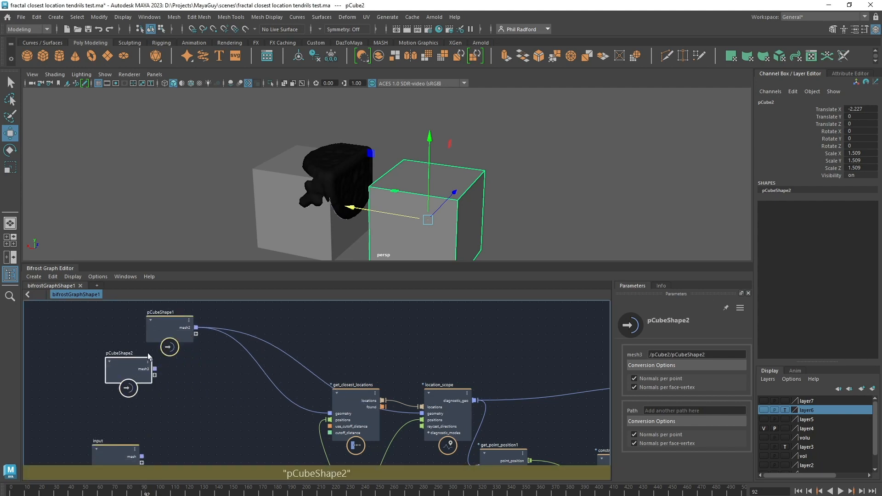
{"action": "left_click_drag", "start_coordinate": [167, 332], "coordinate": [121, 332]}
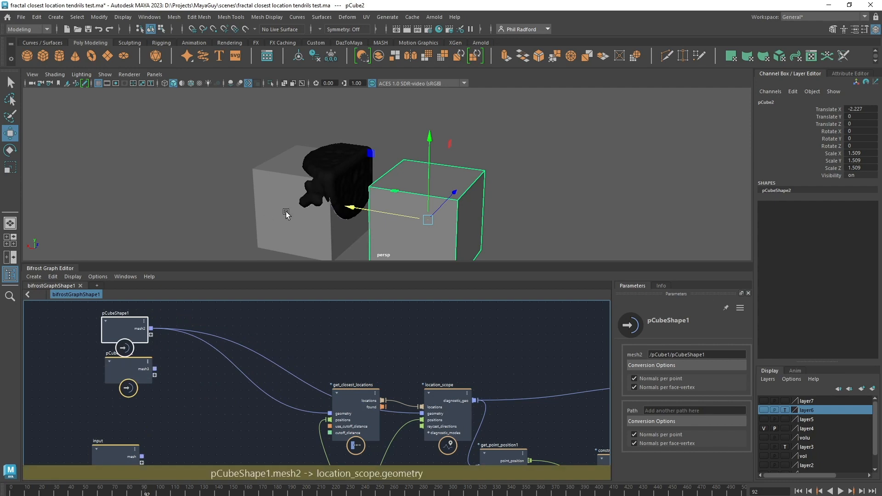
{"action": "left_click", "coordinate": [309, 199]}
{"action": "left_click", "coordinate": [262, 249]}
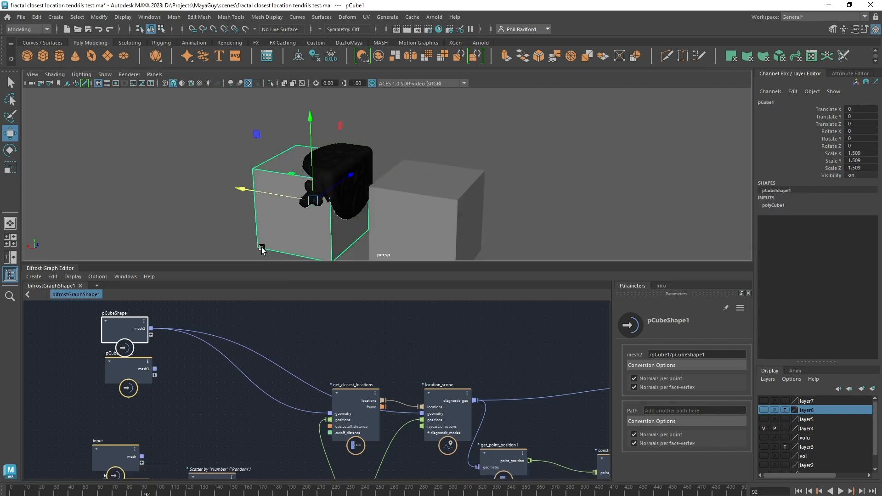
{"action": "left_click", "coordinate": [401, 240], "text": "shift"}
{"action": "left_click_drag", "start_coordinate": [128, 368], "coordinate": [114, 367]}
{"action": "left_click", "coordinate": [180, 387]}
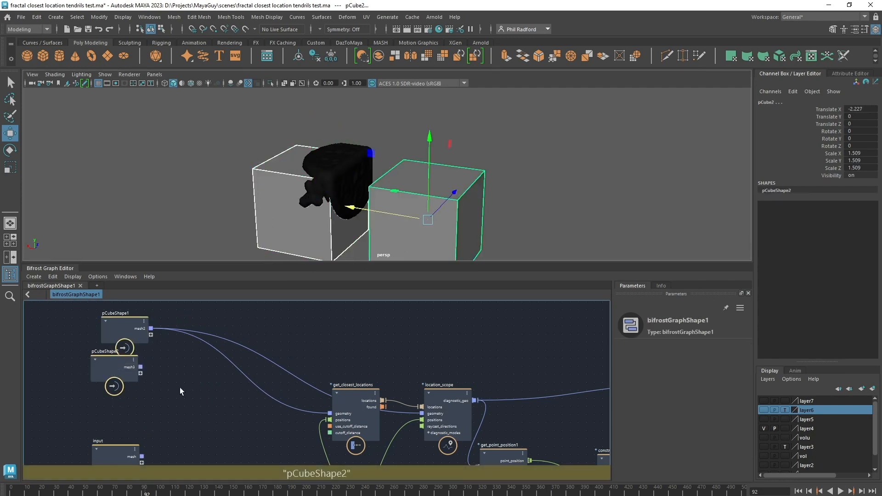
Add a build_array node and a merge_geometry node near the cube input nodes.
{"action": "key", "text": "Tab"}
{"action": "type", "text": "build"}
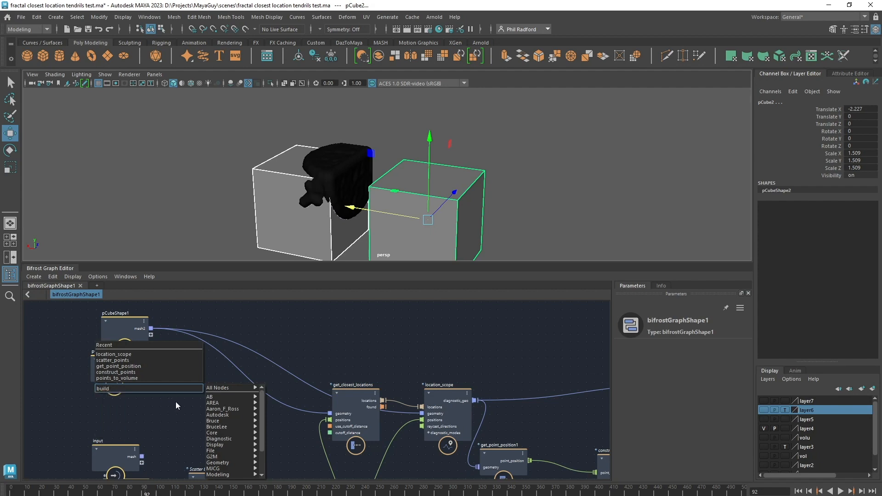
{"action": "left_click", "coordinate": [175, 401]}
{"action": "left_click", "coordinate": [223, 406]}
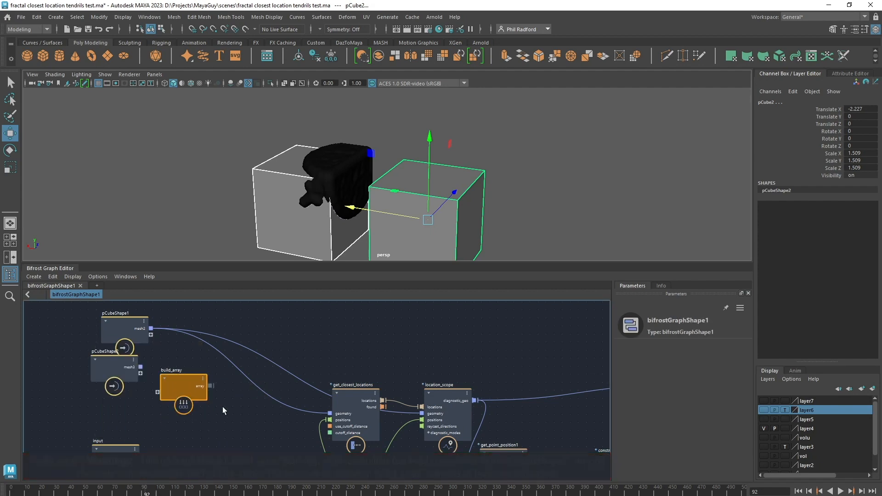
{"action": "key", "text": "Tab"}
{"action": "type", "text": "merg"}
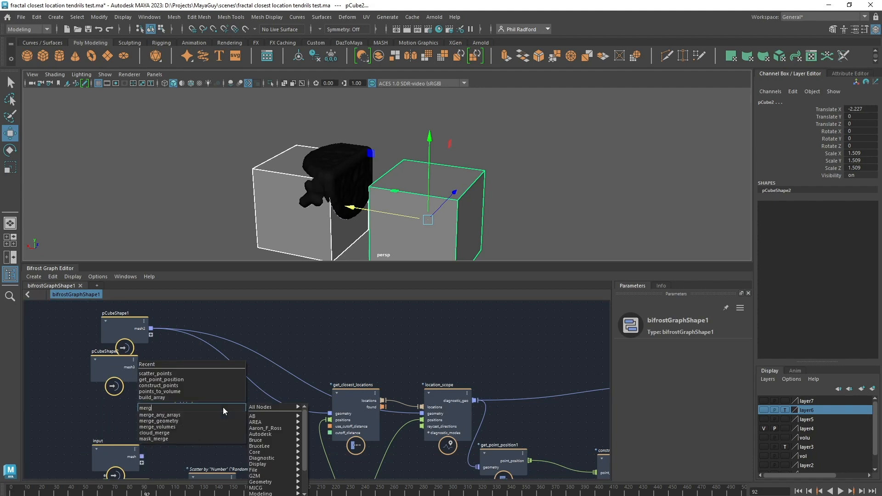
{"action": "left_click", "coordinate": [194, 421]}
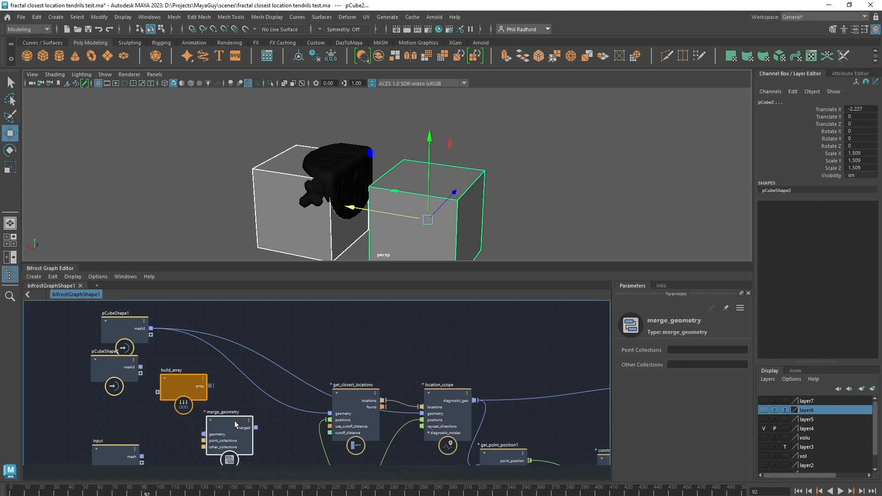
Connect both cube meshes into build_array and its array into merge_geometry's geometry, spacing out the nodes.
{"action": "left_click_drag", "start_coordinate": [280, 392], "coordinate": [280, 378]}
{"action": "left_click_drag", "start_coordinate": [210, 386], "coordinate": [260, 394]}
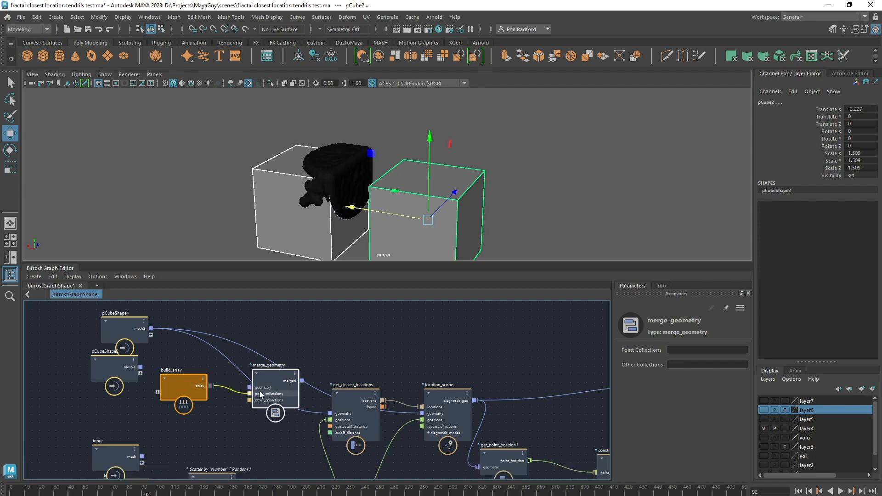
{"action": "left_click", "coordinate": [238, 395]}
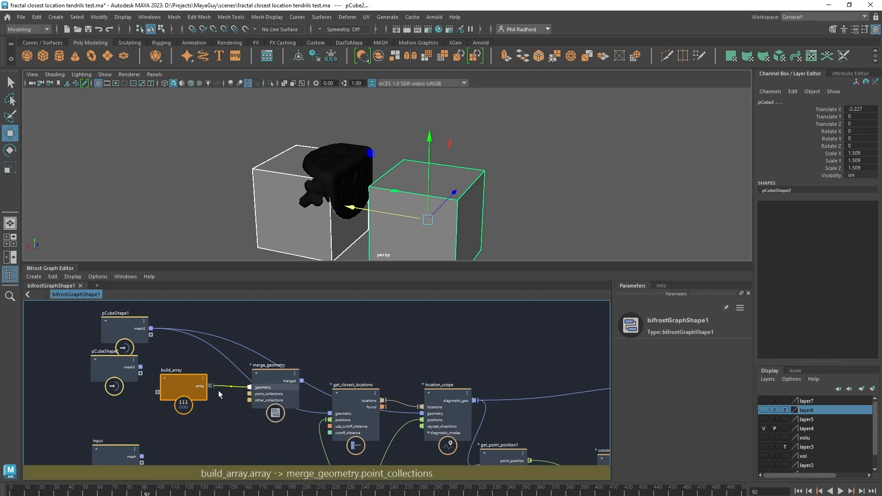
{"action": "left_click_drag", "start_coordinate": [150, 328], "coordinate": [158, 400]}
{"action": "left_click_drag", "start_coordinate": [125, 367], "coordinate": [113, 396]}
{"action": "left_click_drag", "start_coordinate": [136, 341], "coordinate": [102, 330]}
{"action": "left_click_drag", "start_coordinate": [164, 382], "coordinate": [145, 364]}
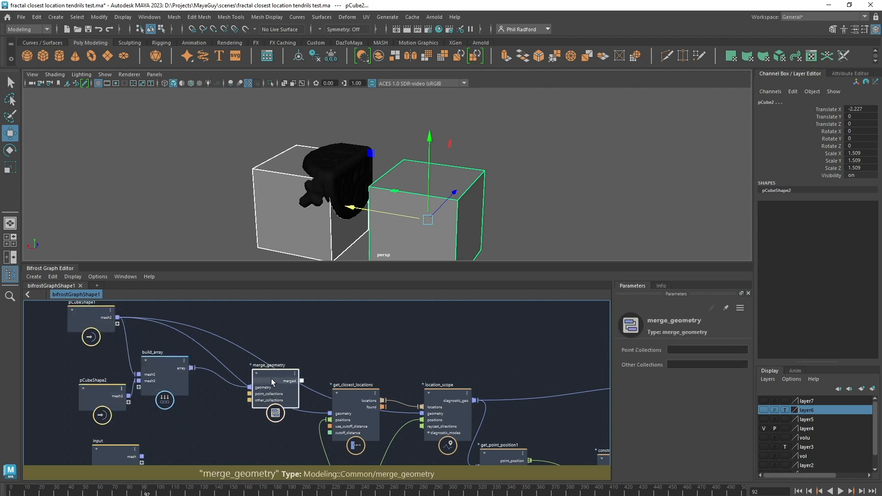
Connect merge_geometry's merged output to the geometry inputs of get_closest_locations and location_scope, replacing the direct cube mesh connections.
{"action": "left_click_drag", "start_coordinate": [271, 378], "coordinate": [330, 413]}
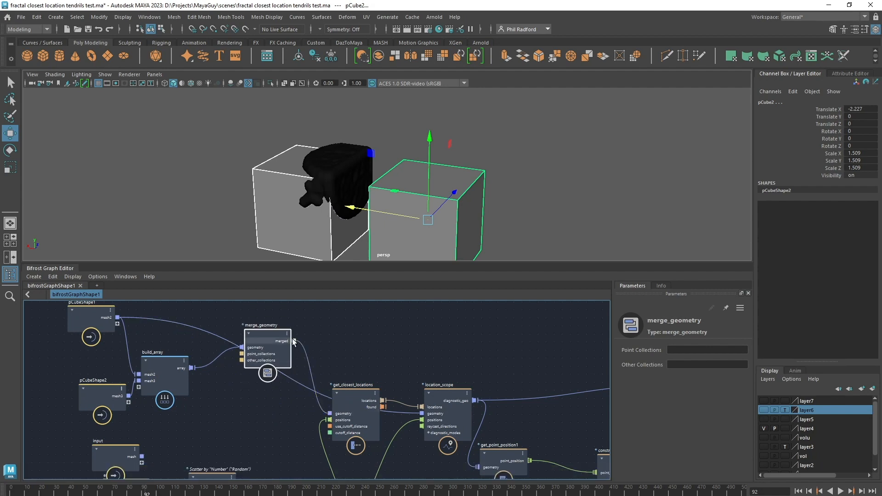
{"action": "left_click_drag", "start_coordinate": [294, 341], "coordinate": [422, 413]}
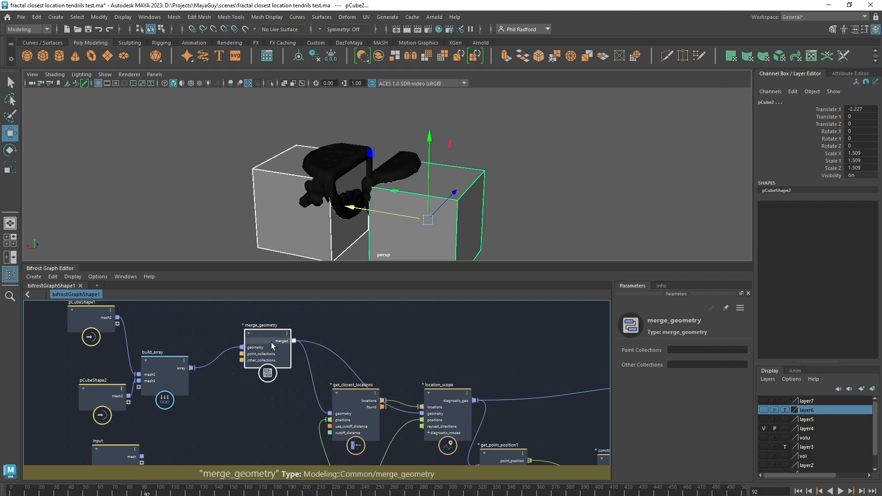
{"action": "left_click_drag", "start_coordinate": [269, 335], "coordinate": [248, 341]}
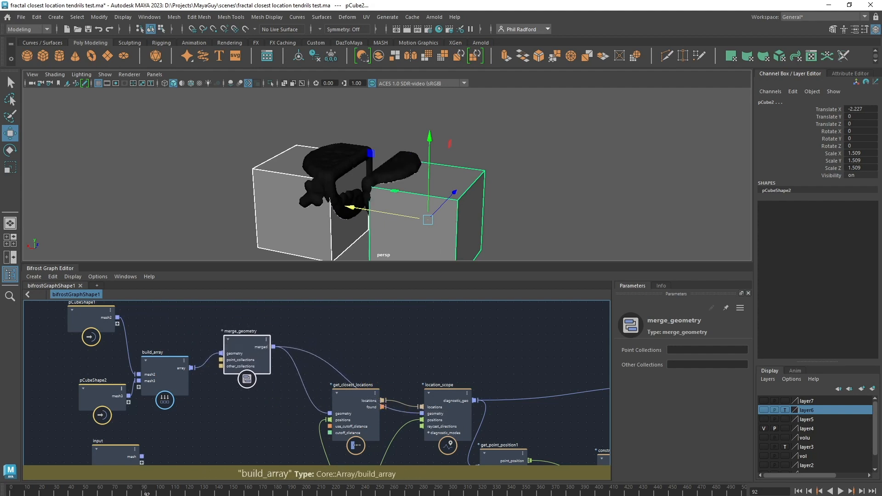
Reselect the emit object and move it near the facing sides of the cubes, to about X -0.431, Y 0.213, Z -0.259.
{"action": "key", "text": "ctrl+z"}
{"action": "left_click_drag", "start_coordinate": [495, 188], "coordinate": [503, 190], "text": "alt"}
{"action": "right_click_drag", "start_coordinate": [503, 190], "coordinate": [488, 188], "text": "alt"}
{"action": "left_click_drag", "start_coordinate": [489, 188], "coordinate": [406, 186], "text": "alt"}
{"action": "left_click_drag", "start_coordinate": [360, 156], "coordinate": [353, 188]}
{"action": "mouse_move", "coordinate": [494, 211]}
{"action": "left_mouse_down", "text": "alt"}
{"action": "mouse_move", "coordinate": [455, 205]}
{"action": "mouse_move", "coordinate": [485, 216]}
{"action": "left_mouse_up", "text": "alt"}
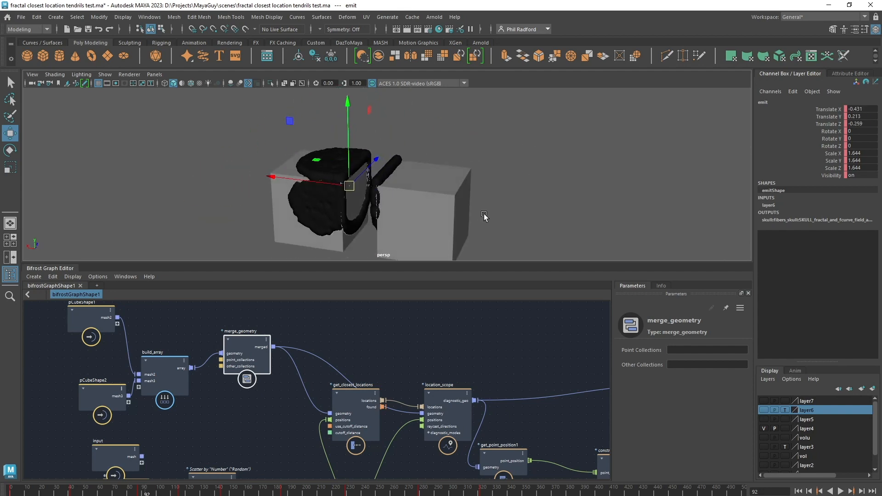
Move the duplicated cube closer to the original along X, to about -1.909, and view the resulting volume.
{"action": "left_click", "coordinate": [425, 214]}
{"action": "left_click_drag", "start_coordinate": [395, 204], "coordinate": [429, 178]}
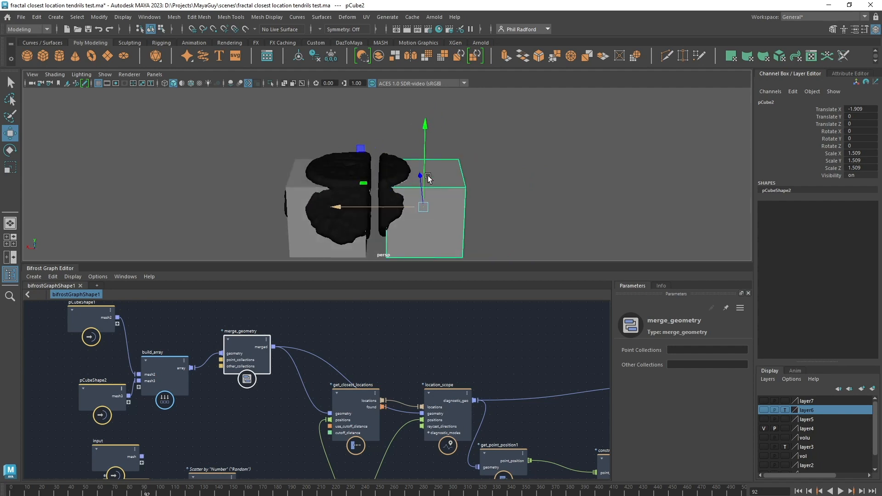
{"action": "left_click_drag", "start_coordinate": [95, 306], "coordinate": [91, 309]}
{"action": "left_click_drag", "start_coordinate": [359, 216], "coordinate": [427, 204], "text": "alt"}
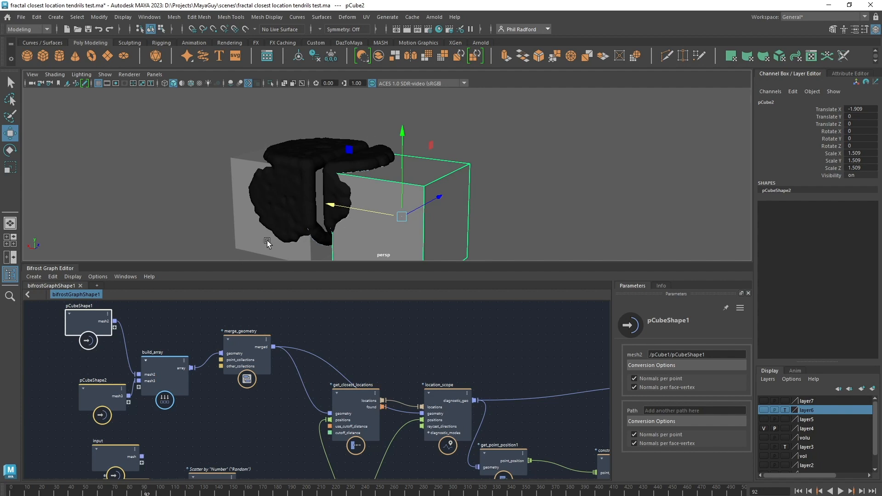
Tidy the positions of merge_geometry, build_array and location_scope, and move the output node farther from points_to_volume.
{"action": "left_click_drag", "start_coordinate": [240, 345], "coordinate": [255, 339]}
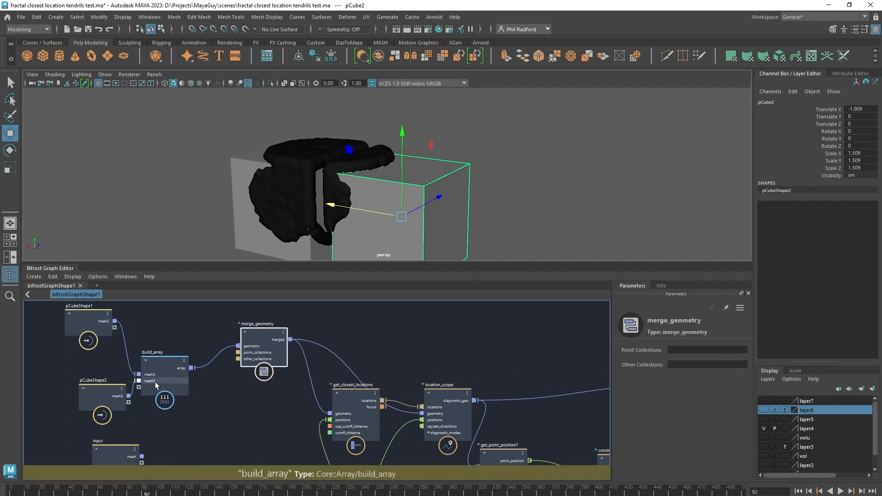
{"action": "left_click_drag", "start_coordinate": [158, 380], "coordinate": [171, 356]}
{"action": "left_click_drag", "start_coordinate": [504, 185], "coordinate": [453, 173], "text": "alt"}
{"action": "left_click_drag", "start_coordinate": [440, 402], "coordinate": [440, 388]}
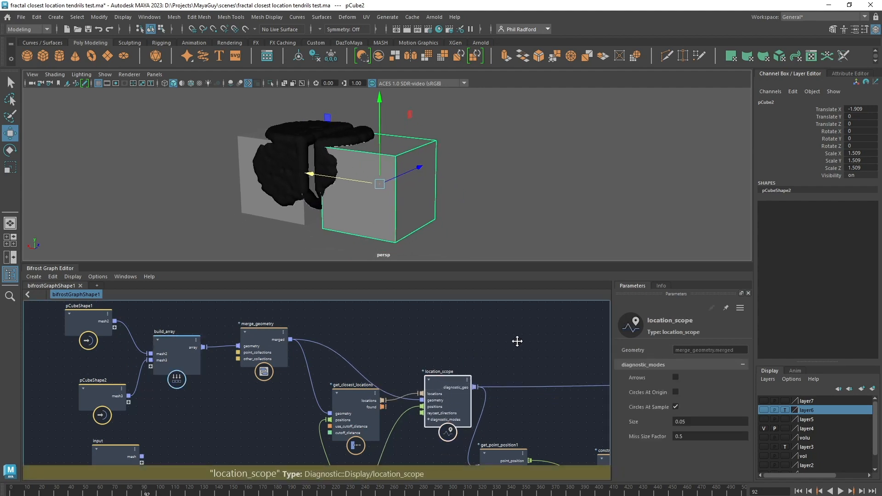
{"action": "middle_click_drag", "start_coordinate": [517, 341], "coordinate": [311, 341], "text": "alt"}
{"action": "scroll", "coordinate": [363, 322], "scroll_direction": "down", "scroll_amount": 1}
{"action": "left_click_drag", "start_coordinate": [468, 378], "coordinate": [554, 372]}
{"action": "middle_click_drag", "start_coordinate": [358, 366], "coordinate": [394, 387], "text": "alt"}
{"action": "scroll", "coordinate": [378, 383], "scroll_direction": "up", "scroll_amount": 1}
{"action": "scroll", "coordinate": [373, 384], "scroll_direction": "down", "scroll_amount": 1}
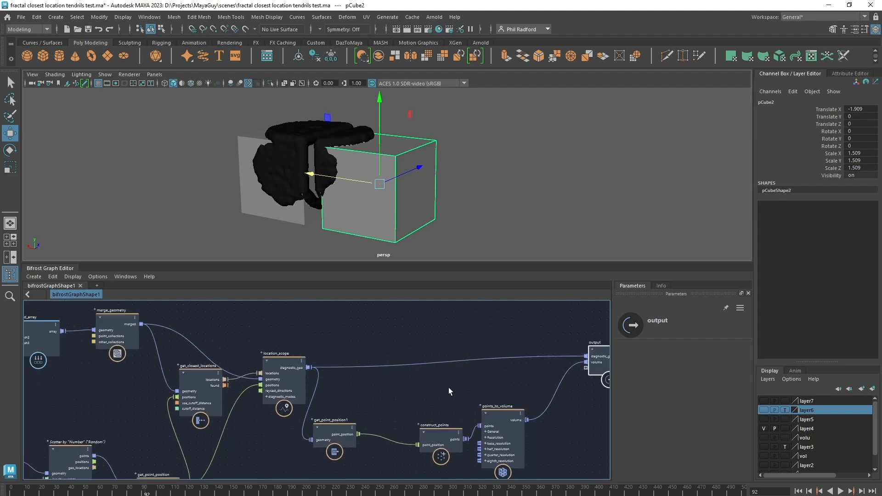
{"action": "middle_click_drag", "start_coordinate": [449, 387], "coordinate": [331, 362], "text": "alt"}
{"action": "left_click_drag", "start_coordinate": [482, 339], "coordinate": [524, 332]}
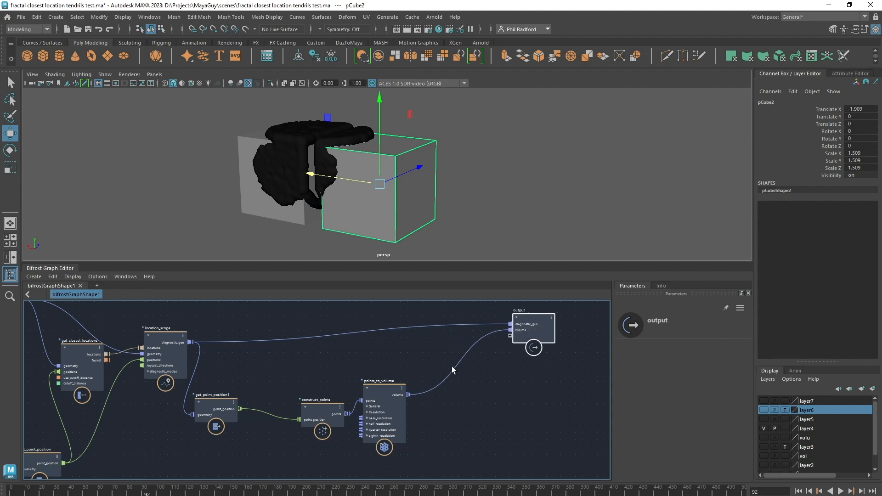
Disconnect points_to_volume from the output and move it, get_point_position1 and construct_points clear of the main graph area.
{"action": "left_click_drag", "start_coordinate": [452, 366], "coordinate": [442, 420]}
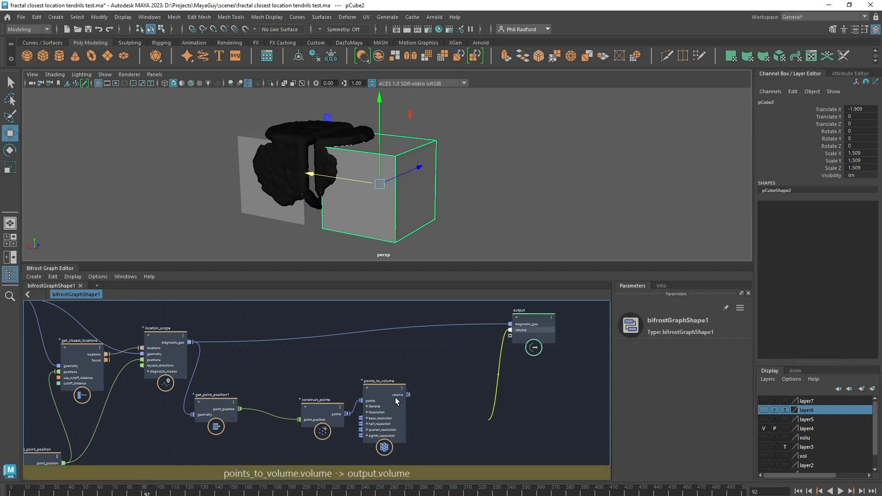
{"action": "left_click_drag", "start_coordinate": [396, 398], "coordinate": [200, 435]}
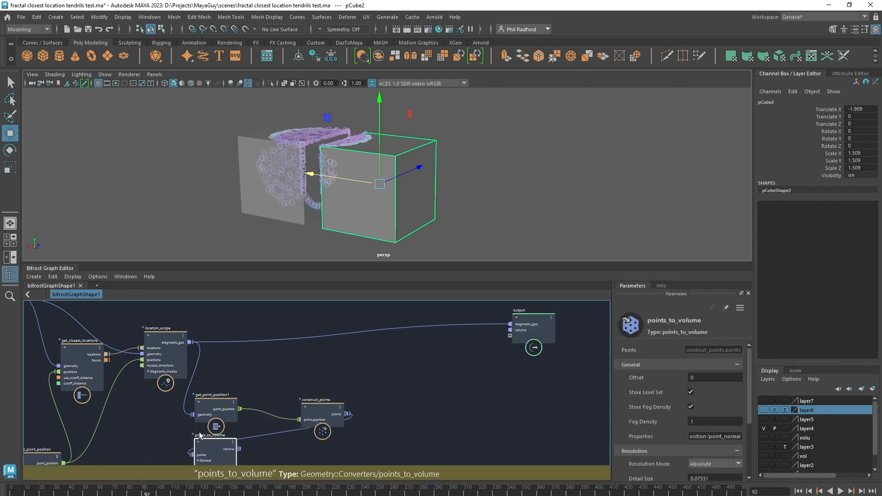
{"action": "left_click_drag", "start_coordinate": [208, 402], "coordinate": [159, 444]}
{"action": "left_click_drag", "start_coordinate": [318, 407], "coordinate": [199, 454]}
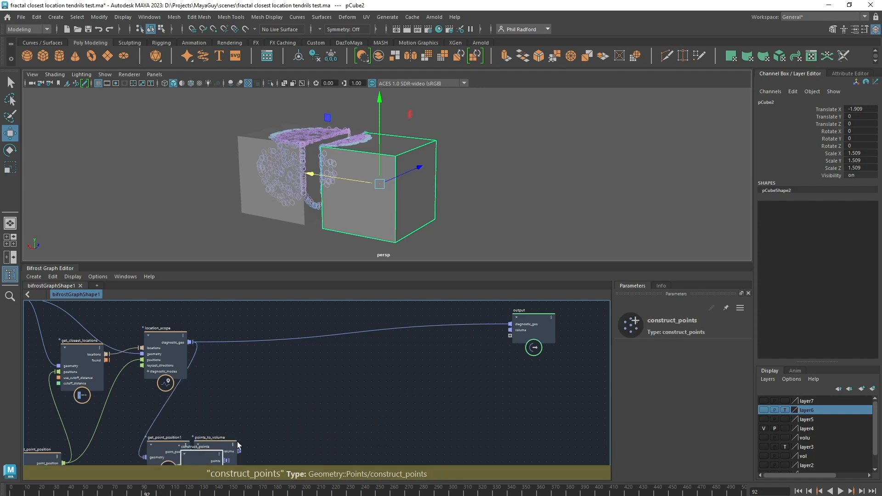
{"action": "left_click", "coordinate": [417, 390]}
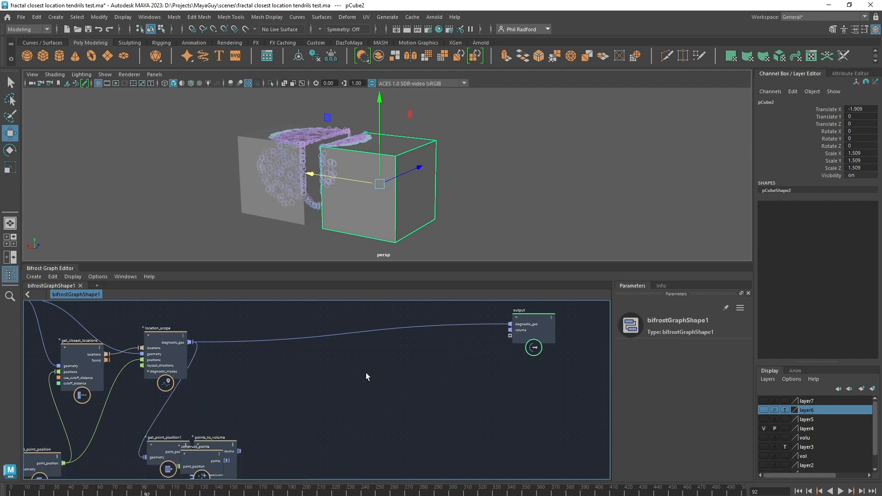
Add a basic_particles_graph compound in the empty graph area and explode it into its individual nodes.
{"action": "key", "text": "Tab"}
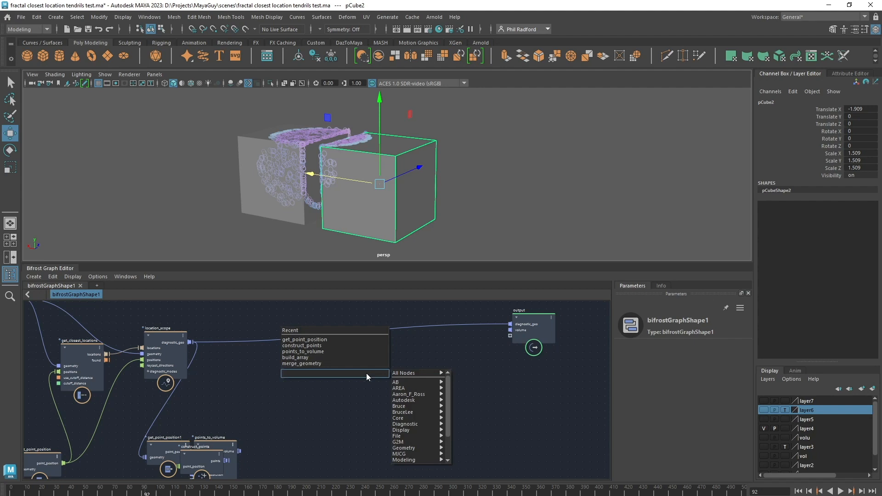
{"action": "type", "text": "basic"}
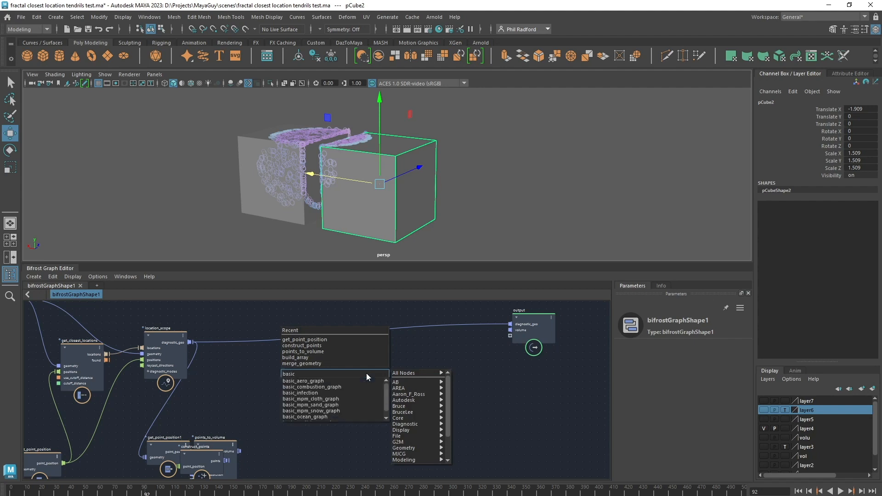
{"action": "key", "text": "Down"}
{"action": "key", "text": "Down"}
{"action": "key", "text": "Down"}
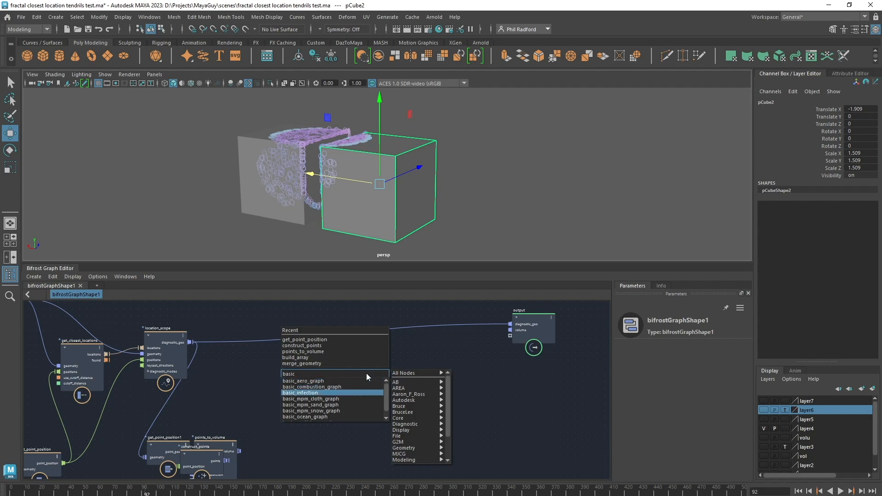
{"action": "key", "text": "Down"}
{"action": "key", "text": "Down"}
{"action": "key", "text": "Down"}
{"action": "key", "text": "Down"}
{"action": "key", "text": "Down"}
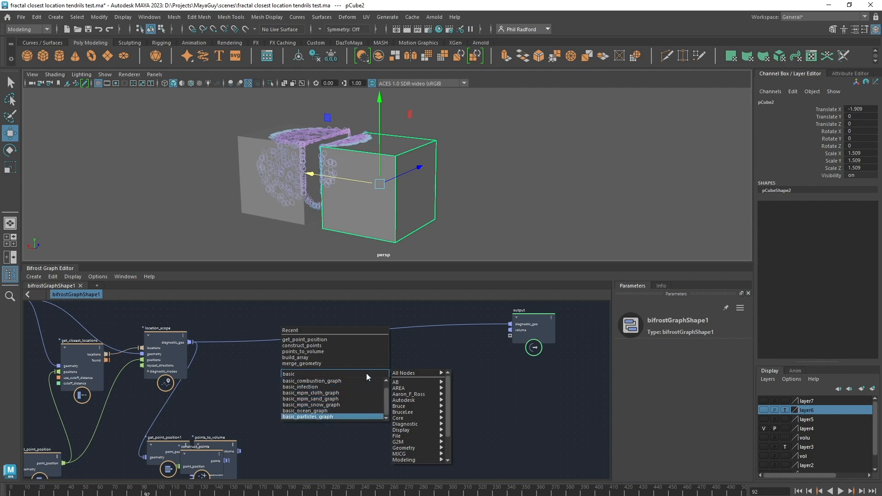
{"action": "key", "text": "Return"}
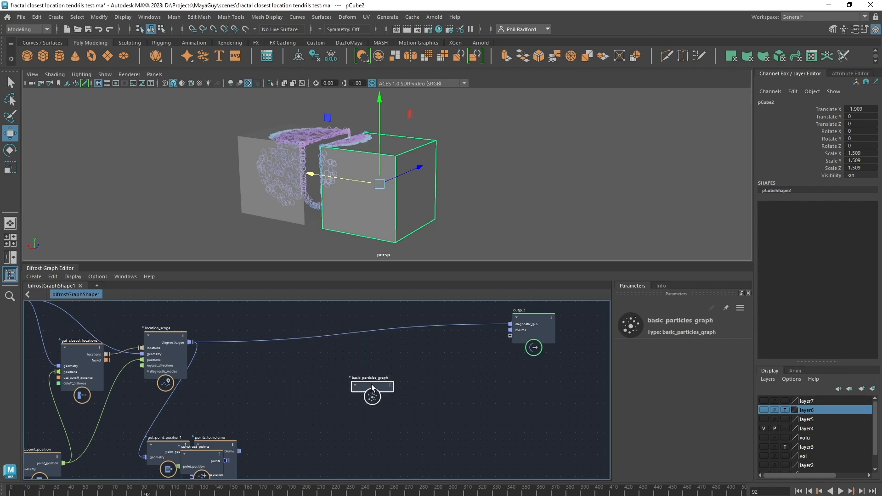
{"action": "right_click", "coordinate": [372, 387]}
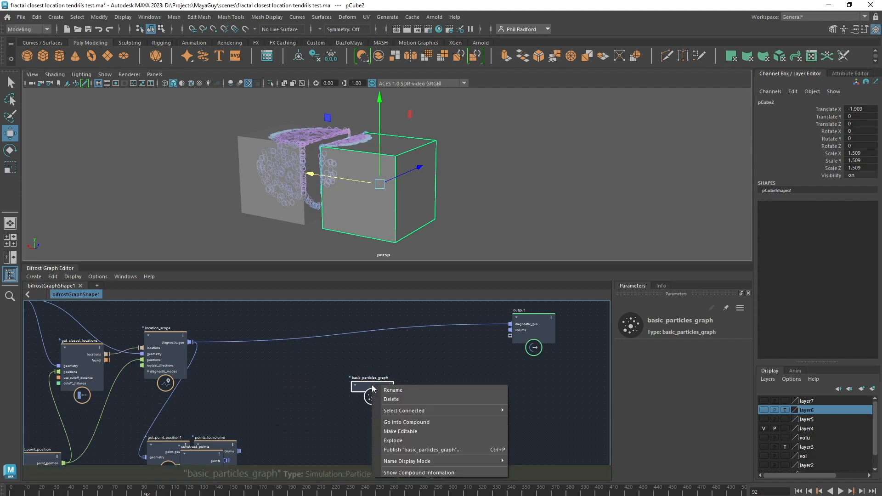
{"action": "left_click", "coordinate": [430, 440]}
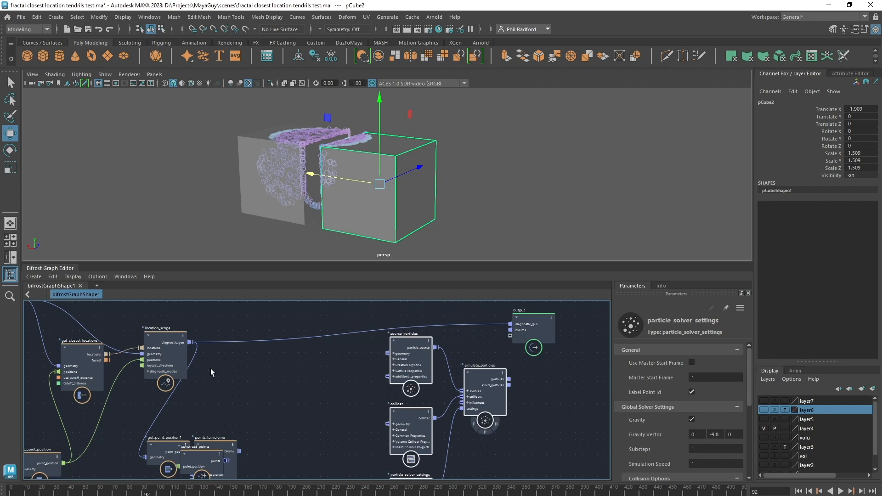
Connect location_scope's diagnostic_geo to source_particles' geometry and simulate_particles' particles to the output, and play the simulation from the start.
{"action": "left_click_drag", "start_coordinate": [192, 342], "coordinate": [389, 353]}
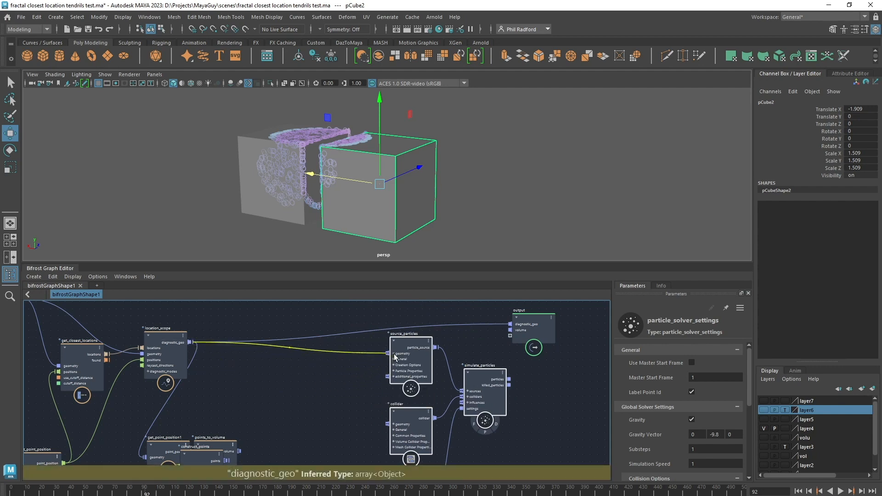
{"action": "left_click_drag", "start_coordinate": [509, 379], "coordinate": [511, 336]}
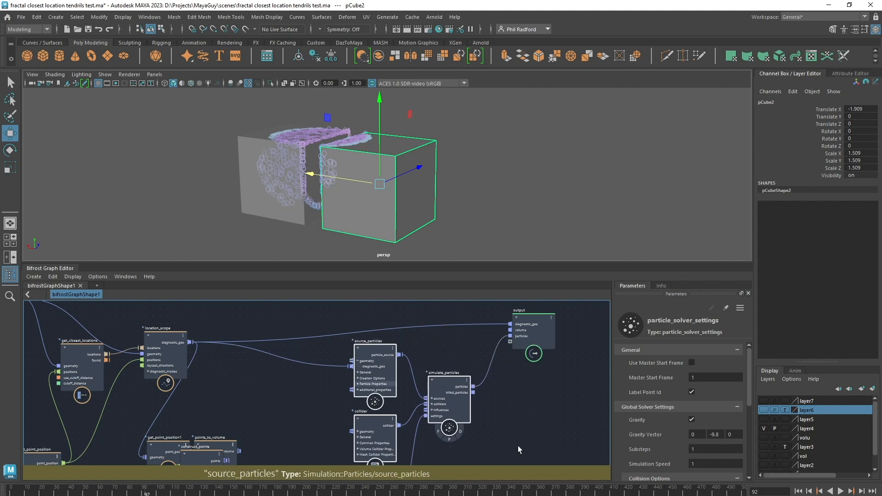
{"action": "left_click", "coordinate": [799, 491]}
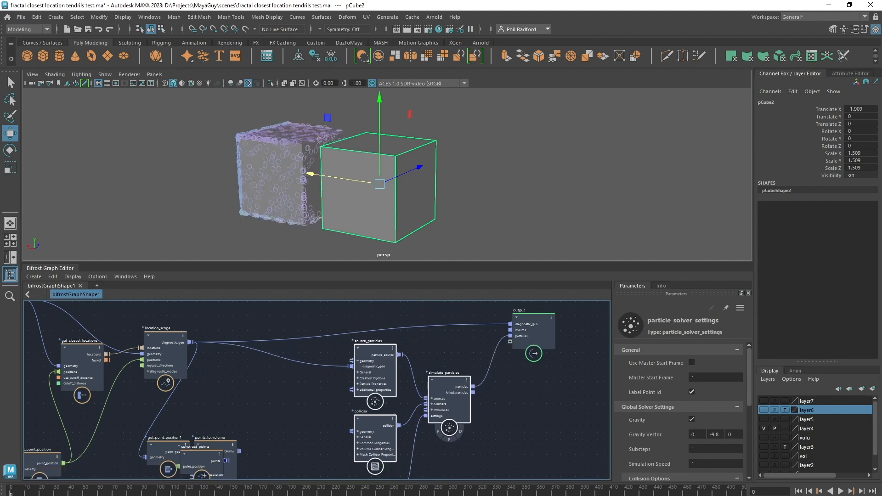
{"action": "left_click", "coordinate": [840, 491]}
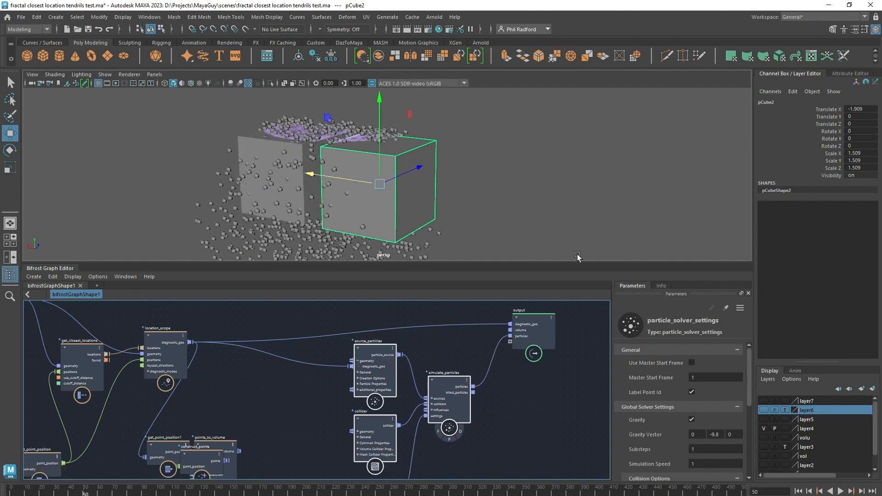
{"action": "left_click_drag", "start_coordinate": [578, 256], "coordinate": [488, 205], "text": "alt"}
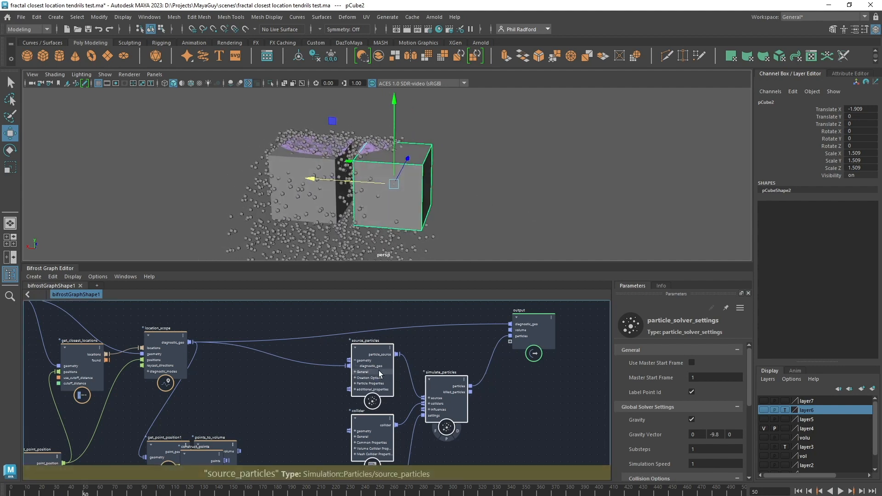
Space out the source_particles, simulate_particles and output nodes so their connections are easier to follow.
{"action": "left_click_drag", "start_coordinate": [384, 372], "coordinate": [367, 377]}
{"action": "left_click", "coordinate": [494, 401]}
{"action": "left_click_drag", "start_coordinate": [439, 387], "coordinate": [447, 385]}
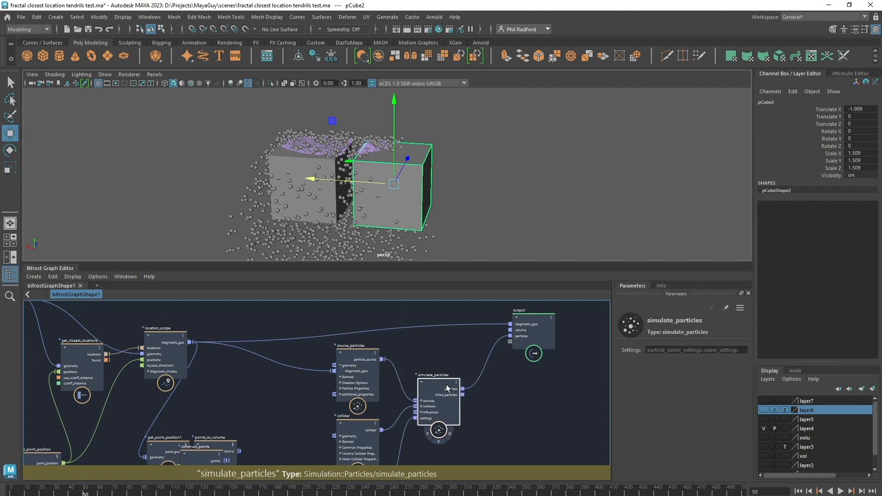
{"action": "left_click_drag", "start_coordinate": [523, 340], "coordinate": [541, 339]}
{"action": "middle_click_drag", "start_coordinate": [500, 382], "coordinate": [469, 372], "text": "alt"}
{"action": "left_click_drag", "start_coordinate": [423, 386], "coordinate": [450, 378]}
{"action": "left_click_drag", "start_coordinate": [340, 368], "coordinate": [319, 367]}
Set source_particles' Rate to 500 and reduce its Speed to about 0.3097.
{"action": "scroll", "coordinate": [654, 417], "scroll_direction": "down", "scroll_amount": 4}
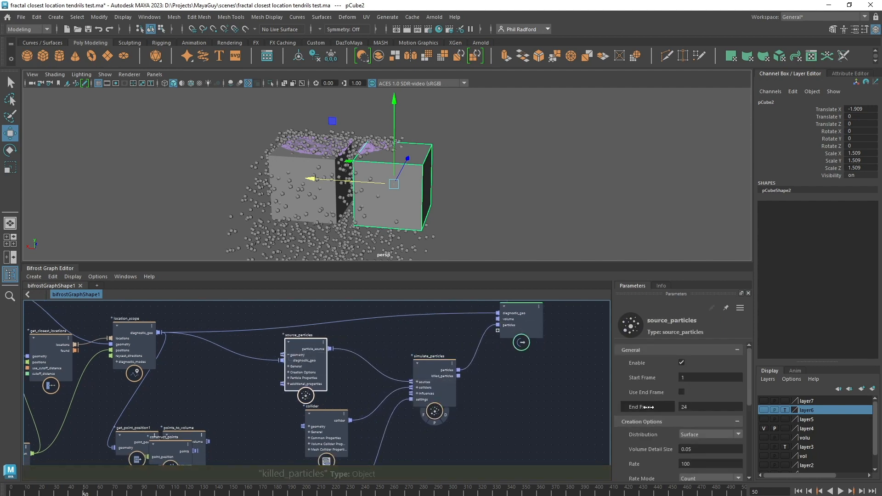
{"action": "left_click", "coordinate": [705, 409]}
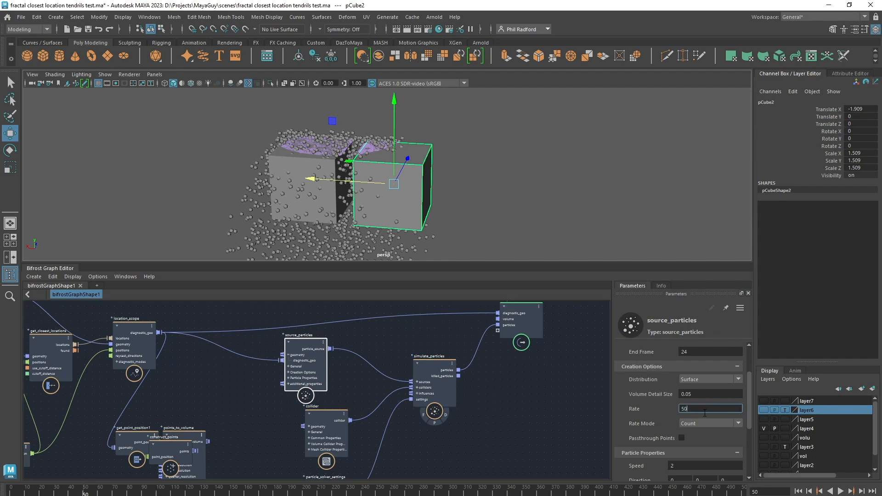
{"action": "scroll", "coordinate": [693, 424], "scroll_direction": "down", "scroll_amount": 4}
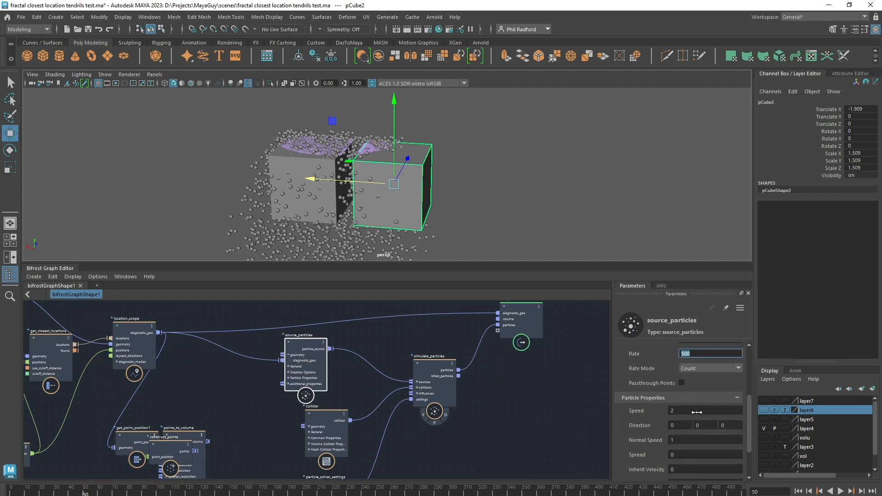
{"action": "left_click_drag", "start_coordinate": [697, 412], "coordinate": [616, 416]}
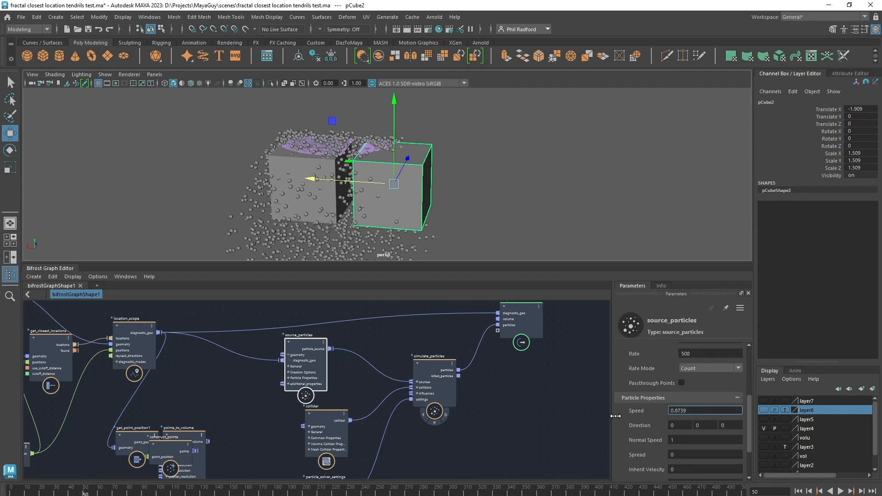
Set the Y gravity in particle_solver_settings to about -2.549 and play the simulation from the first frame.
{"action": "left_click", "coordinate": [799, 491]}
{"action": "middle_click_drag", "start_coordinate": [313, 477], "coordinate": [309, 450]}
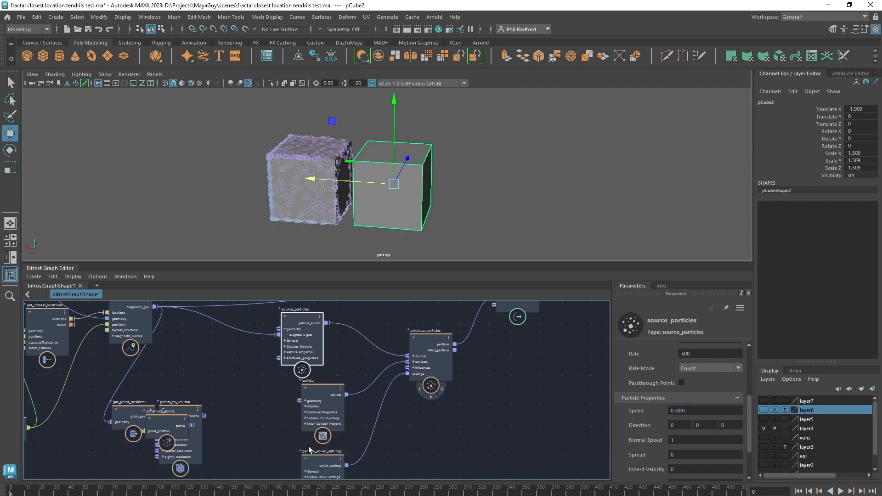
{"action": "left_click_drag", "start_coordinate": [309, 450], "coordinate": [298, 433]}
{"action": "scroll", "coordinate": [722, 435], "scroll_direction": "down", "scroll_amount": 3}
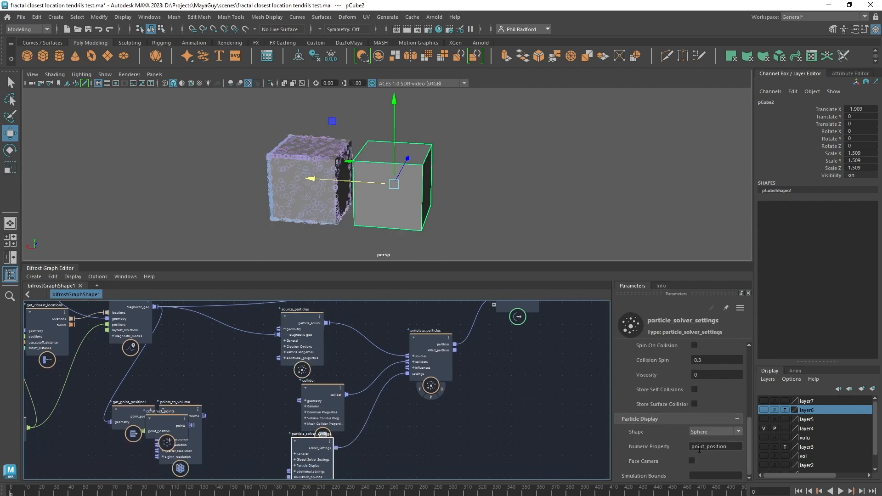
{"action": "scroll", "coordinate": [699, 450], "scroll_direction": "up", "scroll_amount": 5}
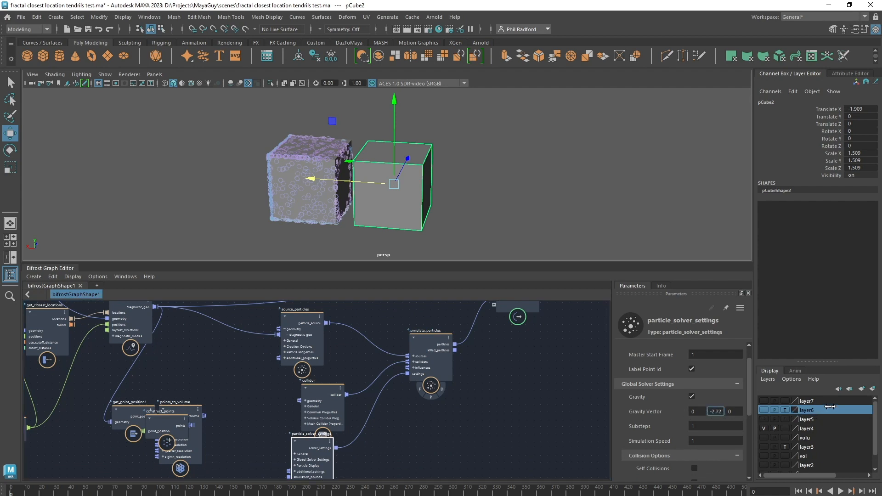
{"action": "left_click", "coordinate": [840, 491]}
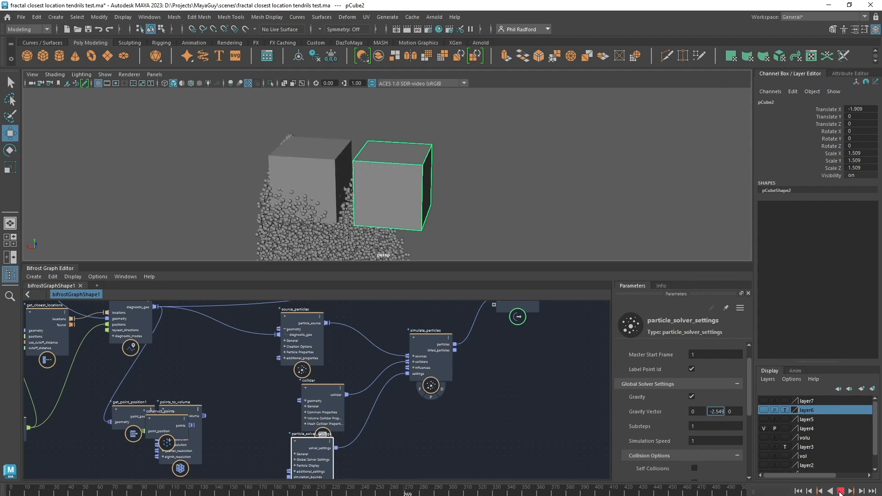
{"action": "left_click", "coordinate": [840, 491]}
Replay the simulation from the start, stop it partway and examine the particles around the cubes from several angles.
{"action": "left_click_drag", "start_coordinate": [481, 224], "coordinate": [525, 226], "text": "alt"}
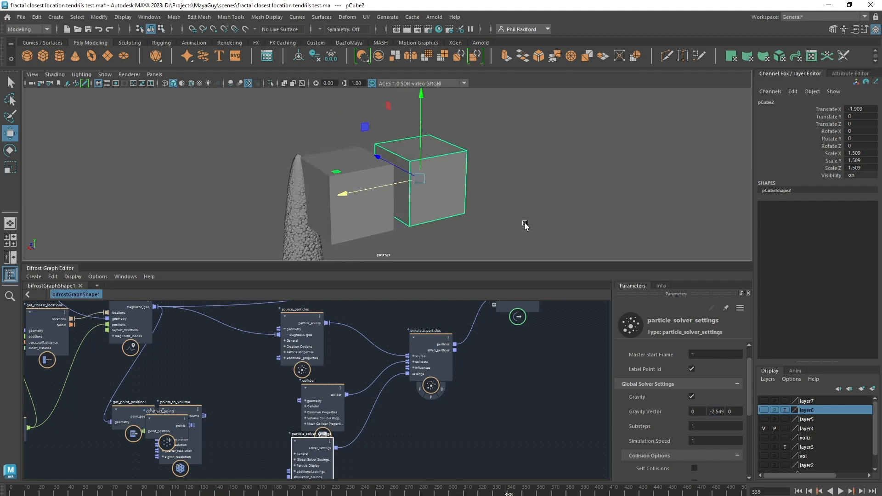
{"action": "left_click", "coordinate": [799, 491]}
{"action": "left_click", "coordinate": [841, 491]}
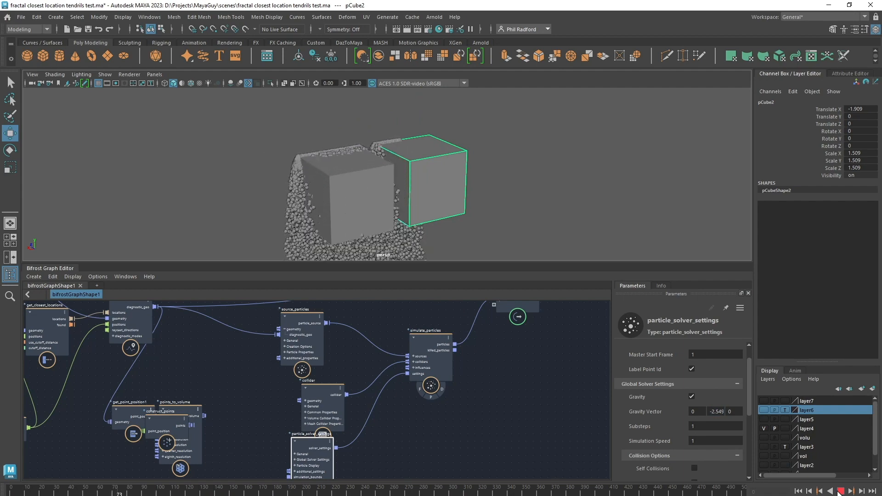
{"action": "left_click", "coordinate": [840, 491]}
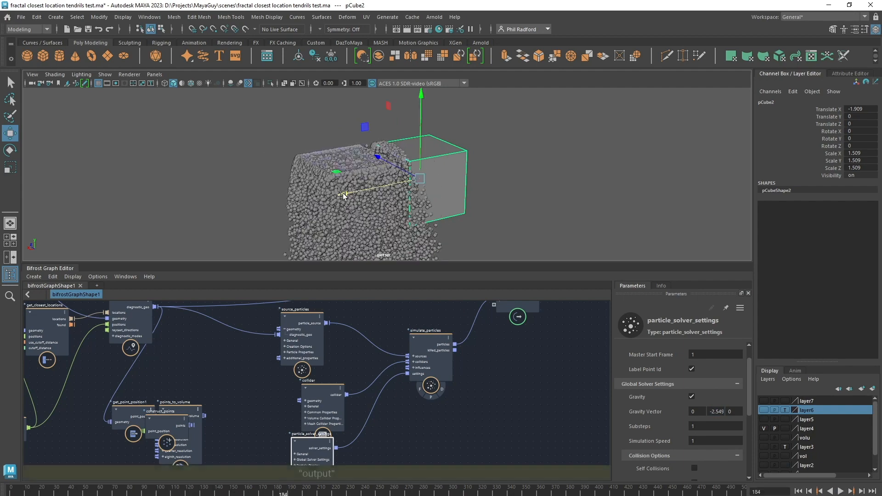
{"action": "left_click_drag", "start_coordinate": [343, 194], "coordinate": [443, 205], "text": "alt"}
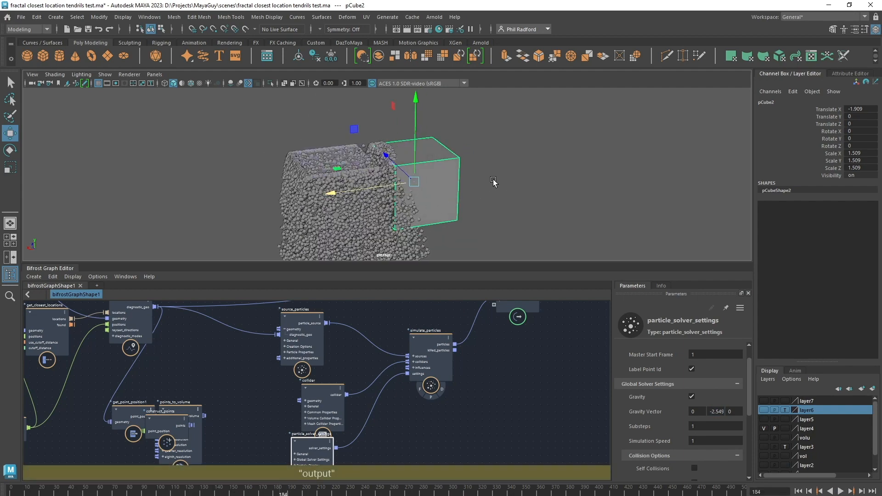
{"action": "left_click_drag", "start_coordinate": [493, 182], "coordinate": [537, 223], "text": "alt"}
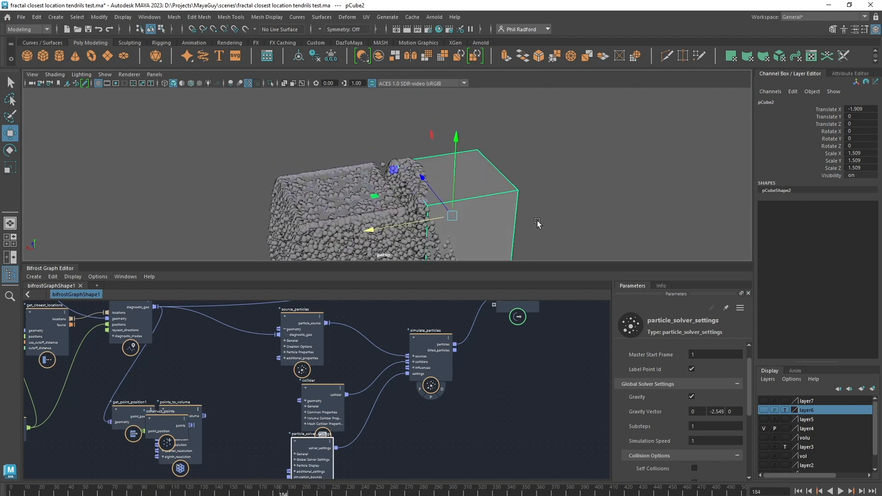
{"action": "right_click_drag", "start_coordinate": [547, 230], "coordinate": [532, 227], "text": "alt"}
{"action": "left_click_drag", "start_coordinate": [570, 198], "coordinate": [510, 197], "text": "alt"}
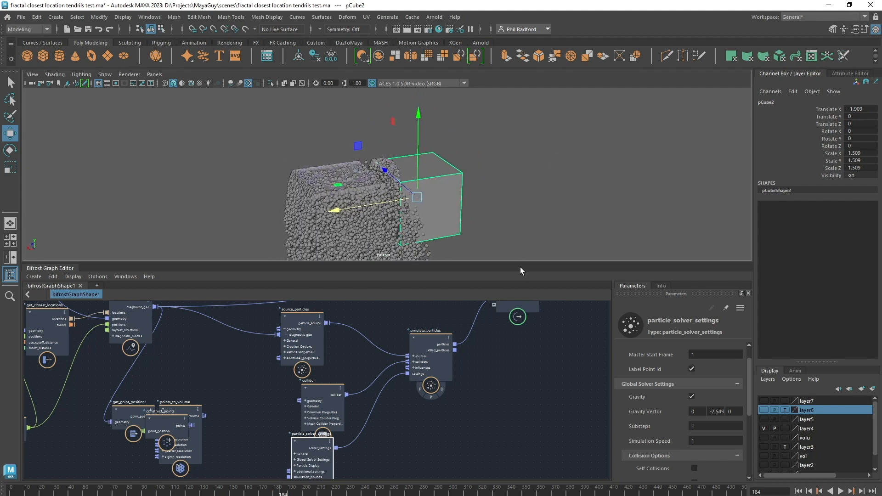
{"action": "left_click_drag", "start_coordinate": [518, 262], "coordinate": [514, 257]}
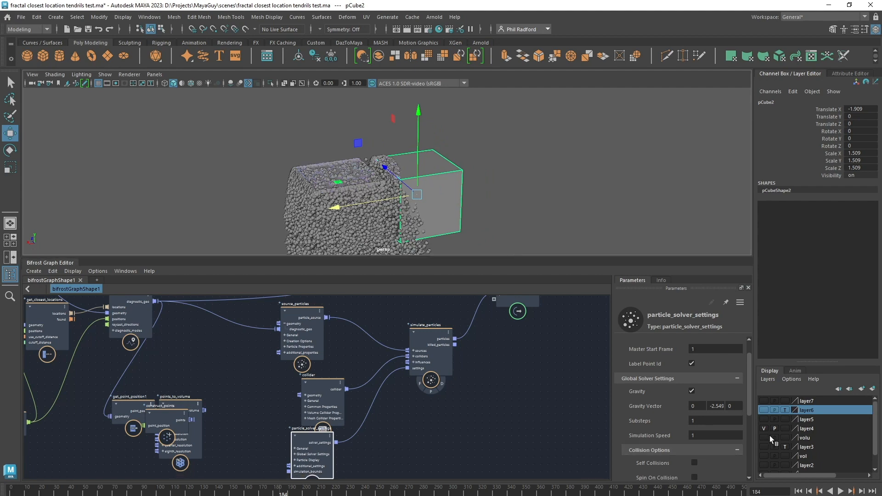
Make layer7 visible and select the male head mesh in the viewport.
{"action": "left_click", "coordinate": [764, 401]}
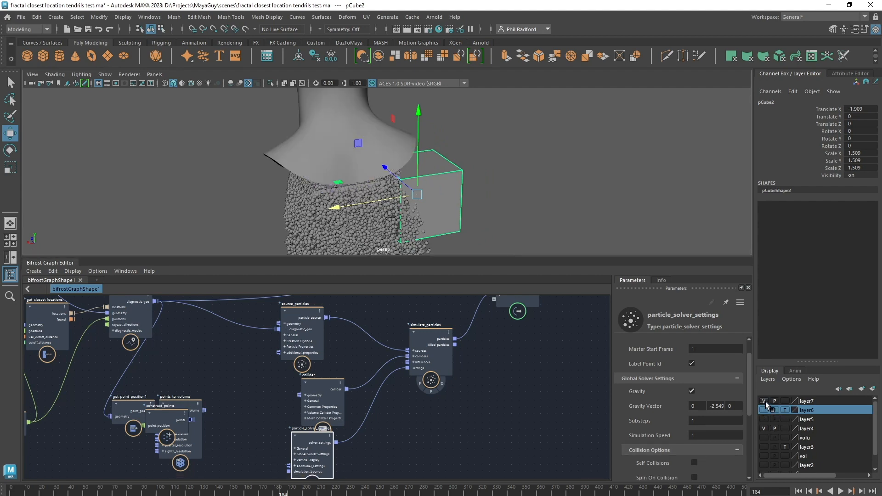
{"action": "left_click_drag", "start_coordinate": [567, 208], "coordinate": [405, 179], "text": "alt"}
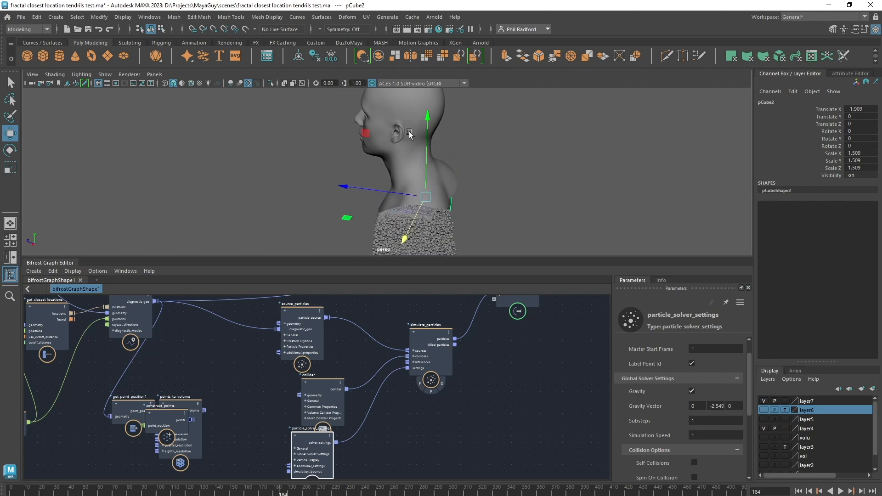
{"action": "left_click", "coordinate": [396, 176]}
{"action": "left_click_drag", "start_coordinate": [570, 162], "coordinate": [565, 169], "text": "alt"}
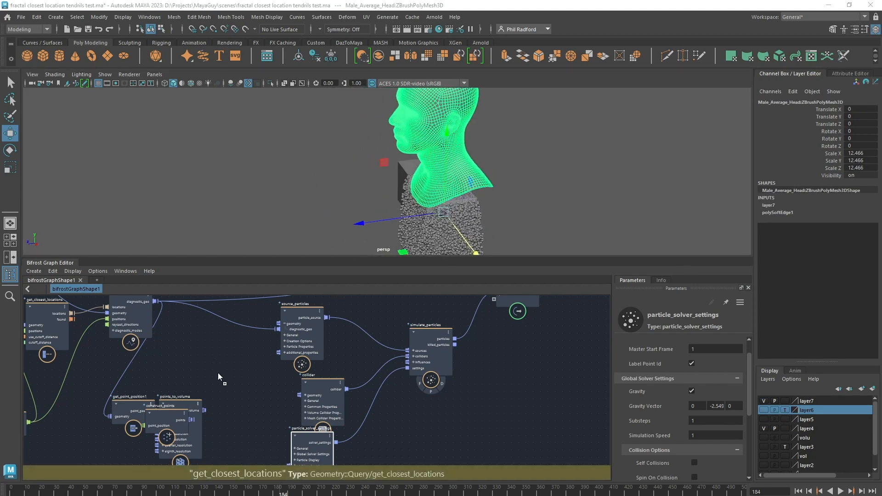
Add the selected head mesh to the Bifrost graph as an input node and move it towards the cube inputs.
{"action": "middle_click_drag", "start_coordinate": [221, 376], "coordinate": [219, 379]}
{"action": "left_click_drag", "start_coordinate": [219, 379], "coordinate": [55, 381]}
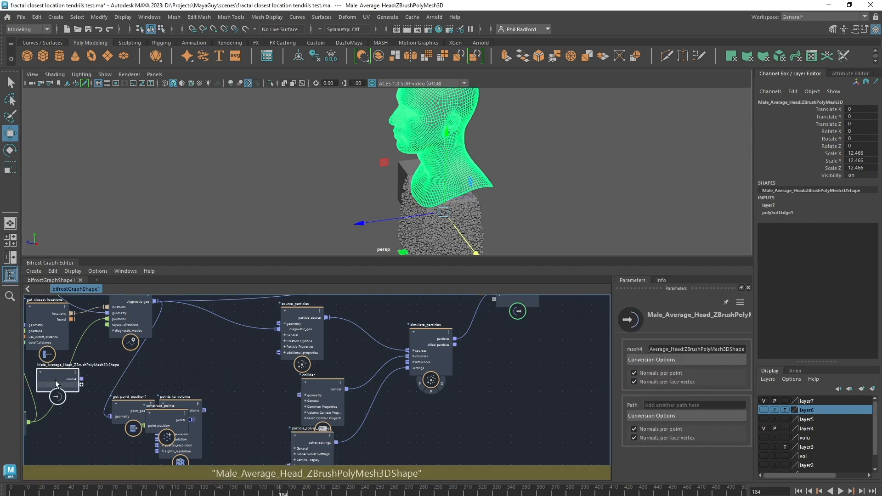
{"action": "middle_click_drag", "start_coordinate": [207, 371], "coordinate": [469, 416], "text": "alt"}
{"action": "left_click_drag", "start_coordinate": [321, 420], "coordinate": [159, 359]}
{"action": "middle_click_drag", "start_coordinate": [207, 363], "coordinate": [194, 391], "text": "alt"}
{"action": "scroll", "coordinate": [202, 368], "scroll_direction": "up", "scroll_amount": 1}
{"action": "left_click_drag", "start_coordinate": [213, 337], "coordinate": [180, 299]}
{"action": "left_click_drag", "start_coordinate": [153, 402], "coordinate": [200, 405]}
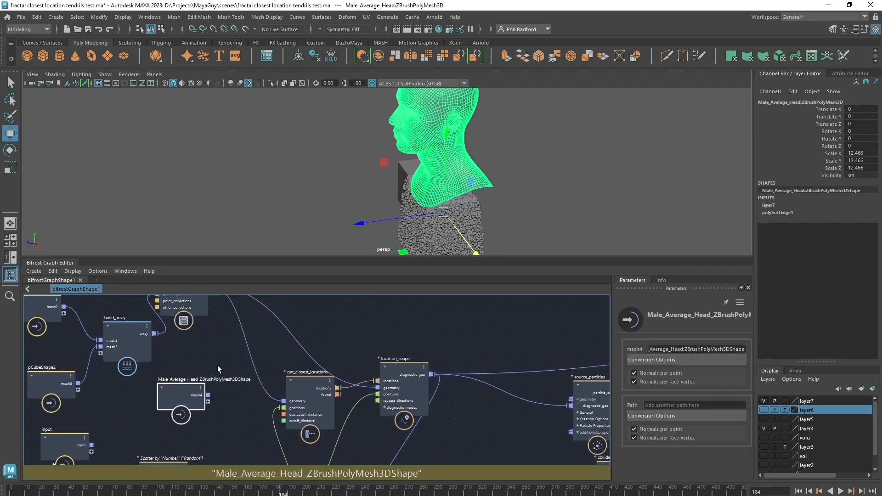
Arrange the head input above the pCubeShape1 node and connect its mesh4 output to build_array.
{"action": "middle_click_drag", "start_coordinate": [193, 362], "coordinate": [218, 379], "text": "alt"}
{"action": "scroll", "coordinate": [212, 363], "scroll_direction": "down", "scroll_amount": 1}
{"action": "left_click_drag", "start_coordinate": [158, 355], "coordinate": [134, 354]}
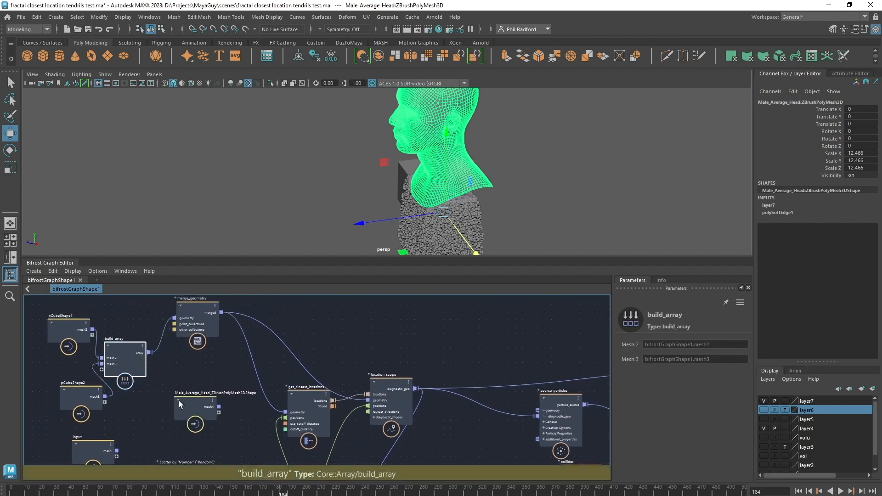
{"action": "left_click_drag", "start_coordinate": [204, 425], "coordinate": [76, 309]}
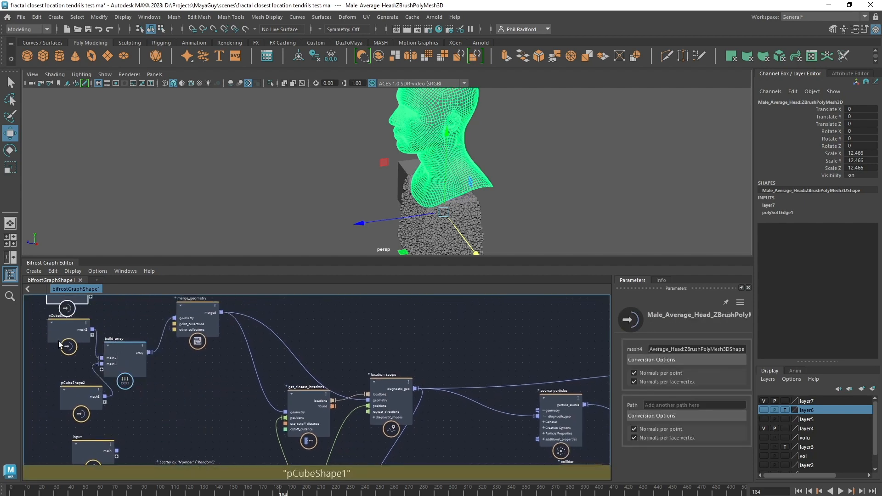
{"action": "left_click_drag", "start_coordinate": [69, 342], "coordinate": [65, 367]}
{"action": "left_click_drag", "start_coordinate": [74, 308], "coordinate": [66, 323]}
{"action": "left_click_drag", "start_coordinate": [83, 308], "coordinate": [106, 371]}
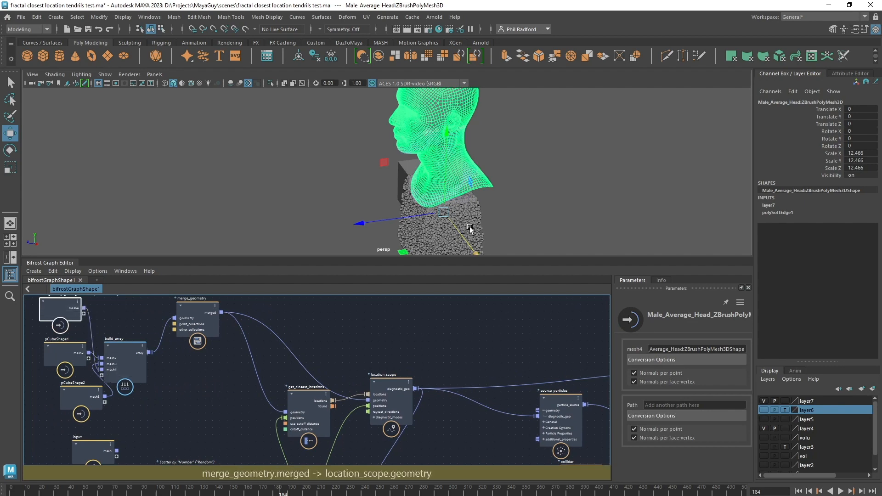
Play the simulation from the first frame, stop it partway and enlarge the viewport to inspect particles on the head.
{"action": "left_click", "coordinate": [565, 191]}
{"action": "left_click_drag", "start_coordinate": [591, 168], "coordinate": [528, 202], "text": "alt"}
{"action": "left_click", "coordinate": [799, 490]}
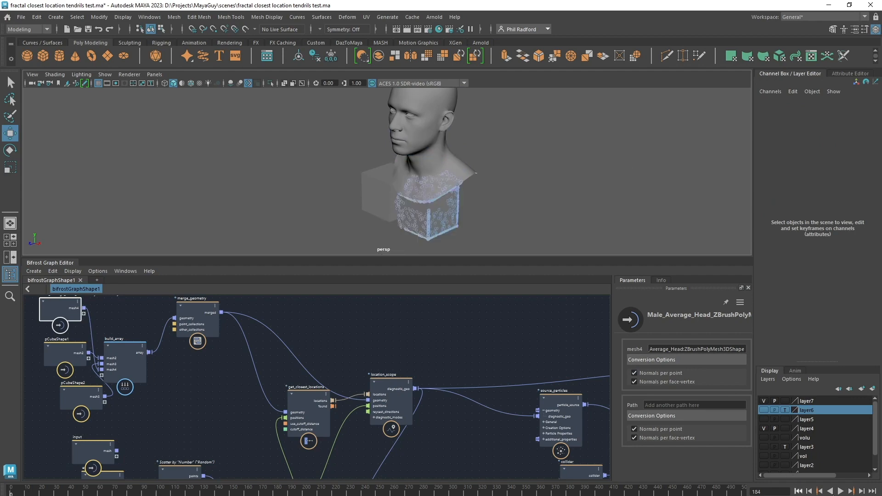
{"action": "left_click", "coordinate": [841, 491]}
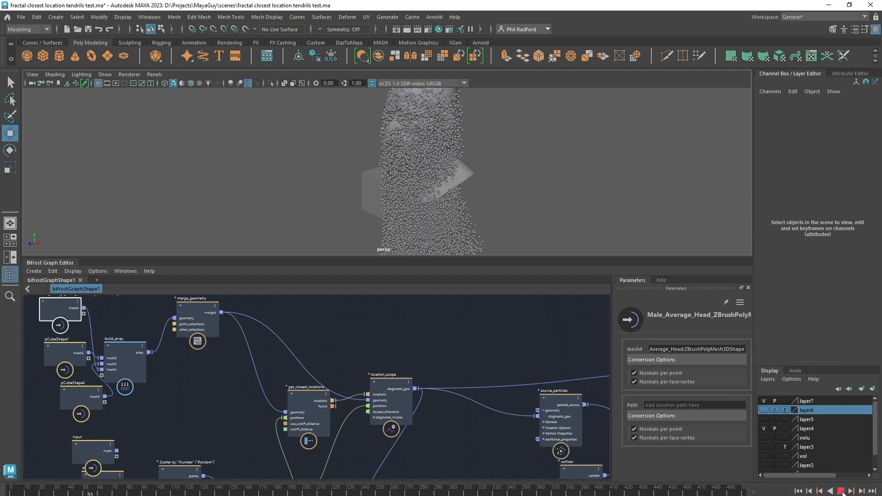
{"action": "left_click", "coordinate": [842, 491]}
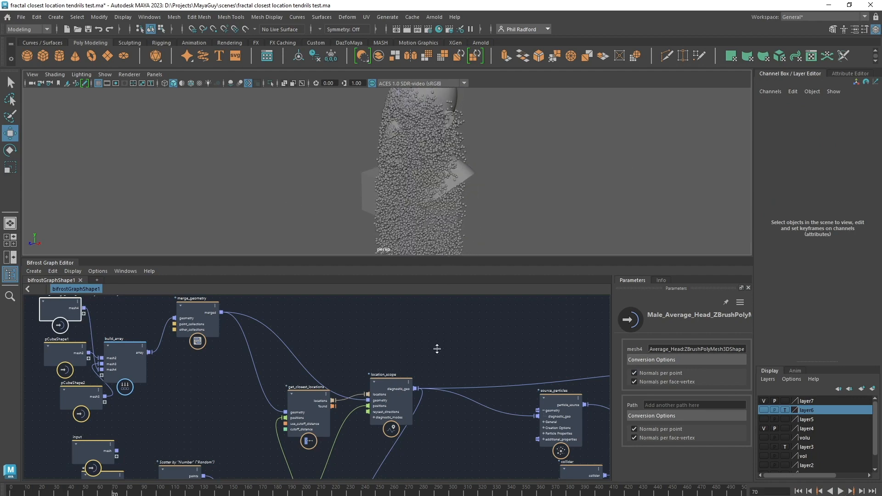
{"action": "left_click_drag", "start_coordinate": [437, 349], "coordinate": [437, 366]}
{"action": "left_click_drag", "start_coordinate": [481, 222], "coordinate": [589, 239], "text": "alt"}
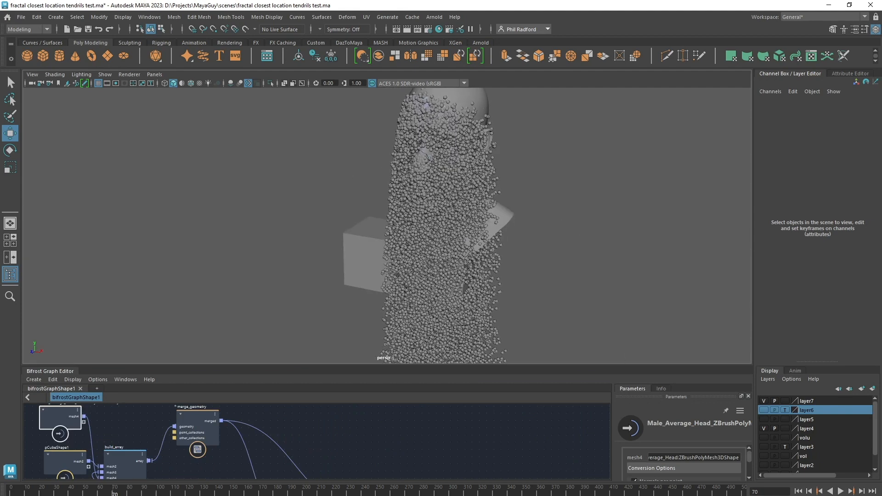
Replay the simulation from the start, pausing and resuming it to examine the particles falling over the head from several angles.
{"action": "left_click", "coordinate": [799, 491]}
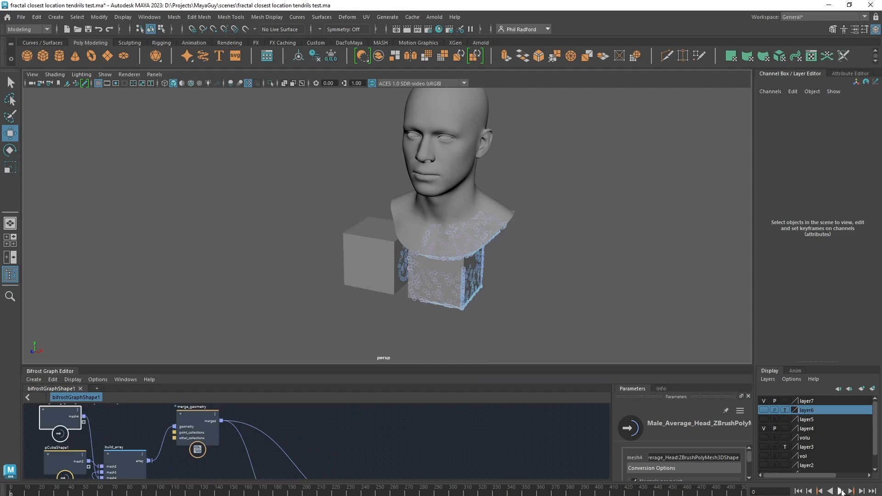
{"action": "left_click", "coordinate": [842, 492]}
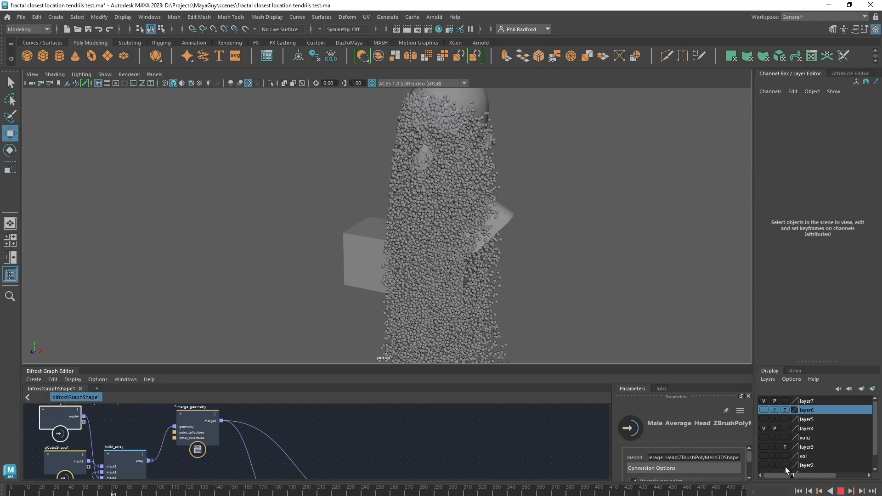
{"action": "left_click_drag", "start_coordinate": [493, 188], "coordinate": [547, 224], "text": "alt"}
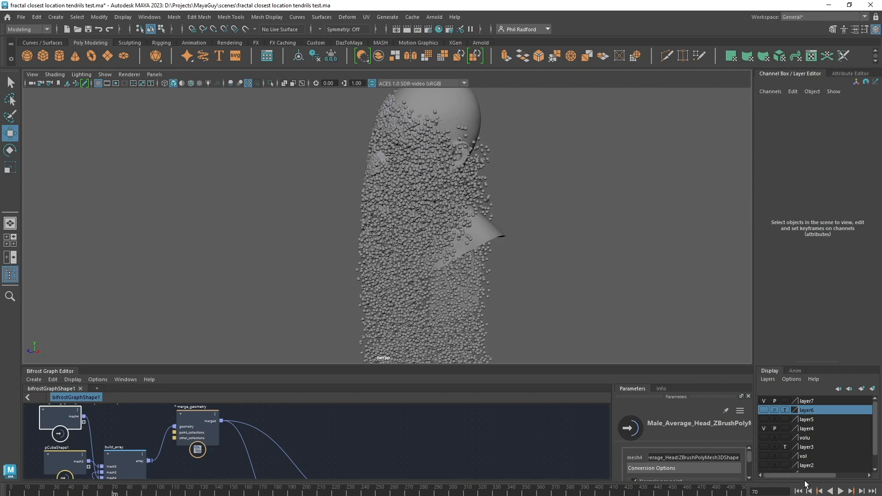
{"action": "left_click", "coordinate": [842, 492]}
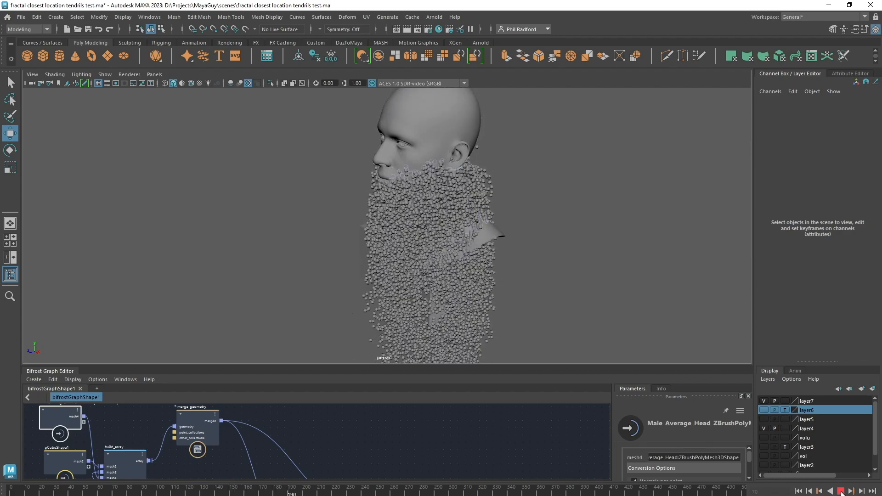
{"action": "left_click", "coordinate": [842, 491]}
{"action": "left_click_drag", "start_coordinate": [377, 120], "coordinate": [526, 252], "text": "alt"}
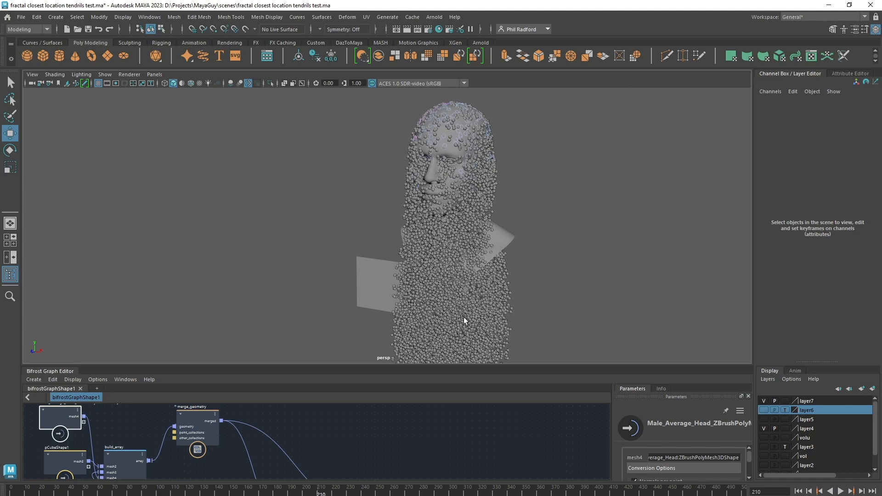
Return to the first frame, select the emit sphere and move it to about -0.71, 3.426, -0.809 at the back of the head.
{"action": "left_click", "coordinate": [801, 491]}
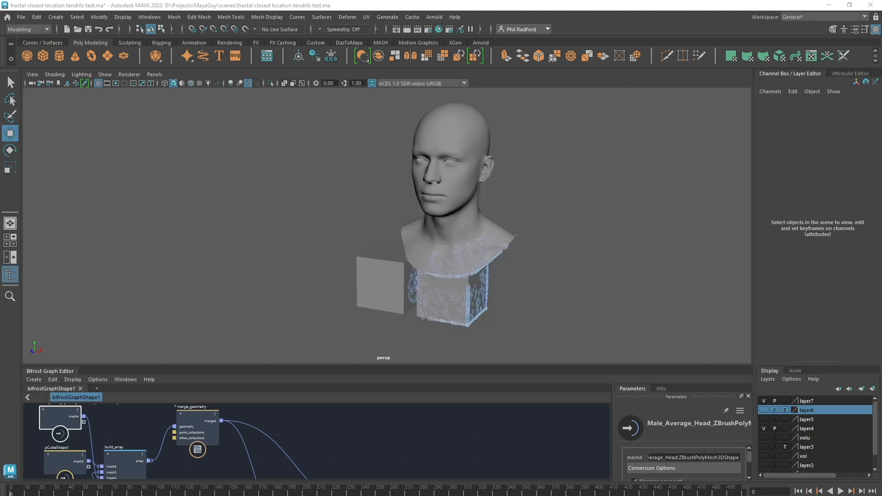
{"action": "left_click", "coordinate": [508, 295]}
{"action": "left_click_drag", "start_coordinate": [839, 173], "coordinate": [826, 112]}
{"action": "right_click", "coordinate": [825, 112]}
{"action": "left_click", "coordinate": [806, 287]}
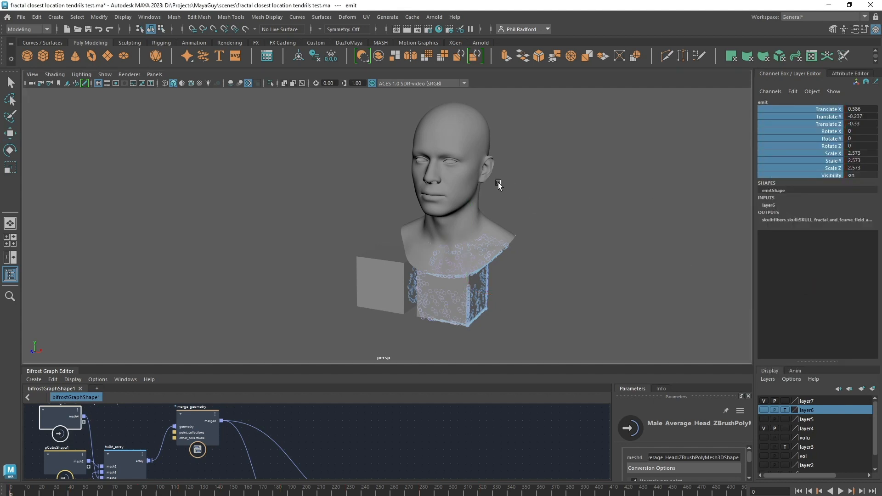
{"action": "left_click_drag", "start_coordinate": [498, 183], "coordinate": [505, 184], "text": "alt"}
{"action": "key", "text": "w"}
{"action": "left_click_drag", "start_coordinate": [470, 287], "coordinate": [562, 268]}
{"action": "middle_click_drag", "start_coordinate": [562, 268], "coordinate": [560, 251], "text": "alt"}
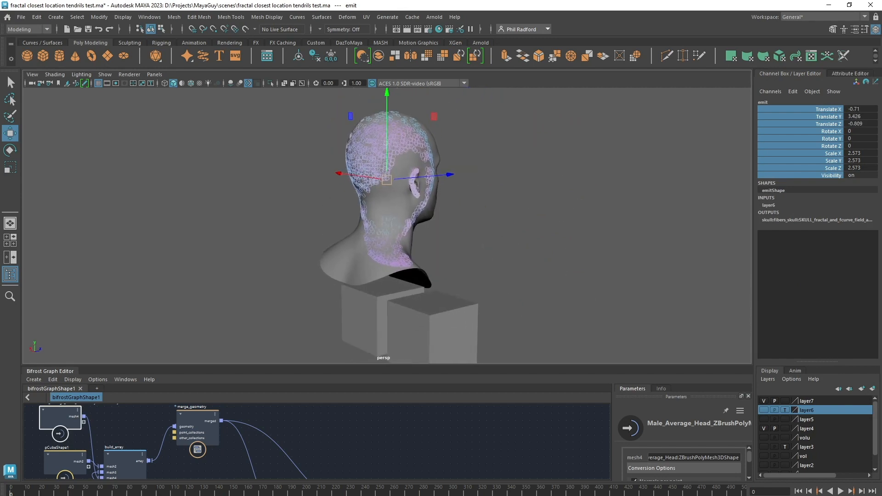
Play the simulation with the moved emitter, stop it, inspect the head from the front and return to the first frame.
{"action": "left_click", "coordinate": [841, 491]}
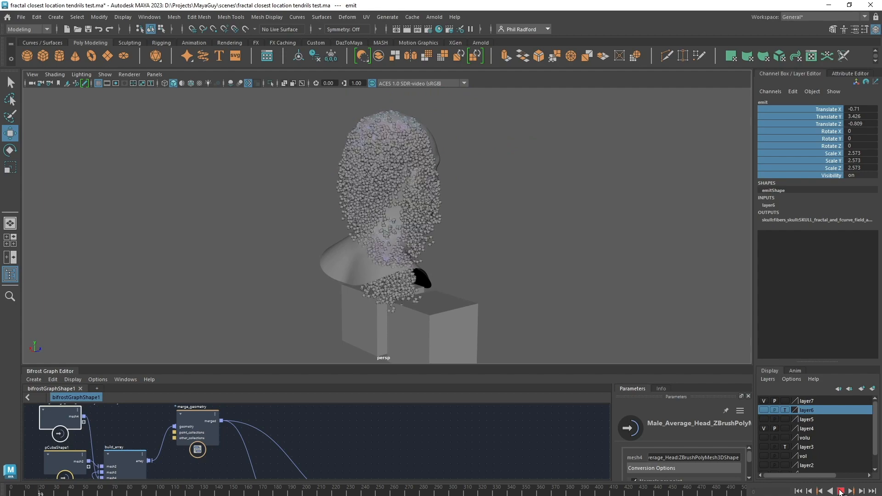
{"action": "left_click", "coordinate": [840, 491]}
{"action": "left_click_drag", "start_coordinate": [457, 211], "coordinate": [322, 235], "text": "alt"}
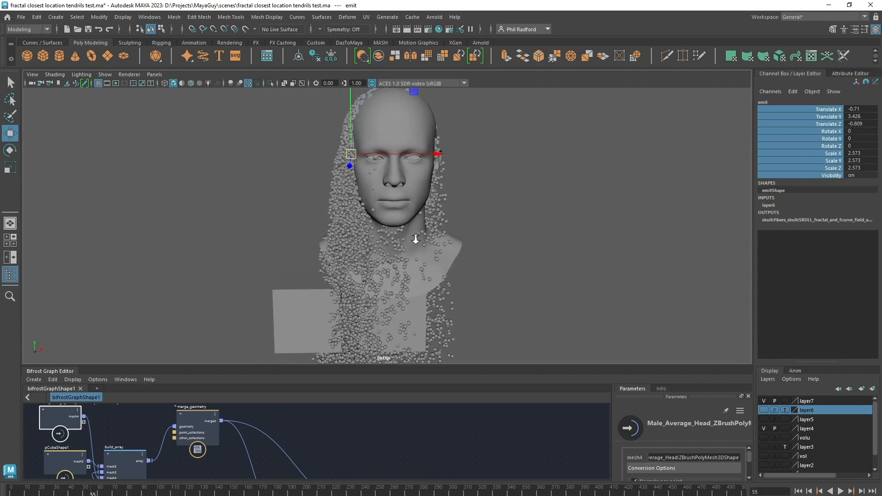
{"action": "left_click", "coordinate": [799, 491]}
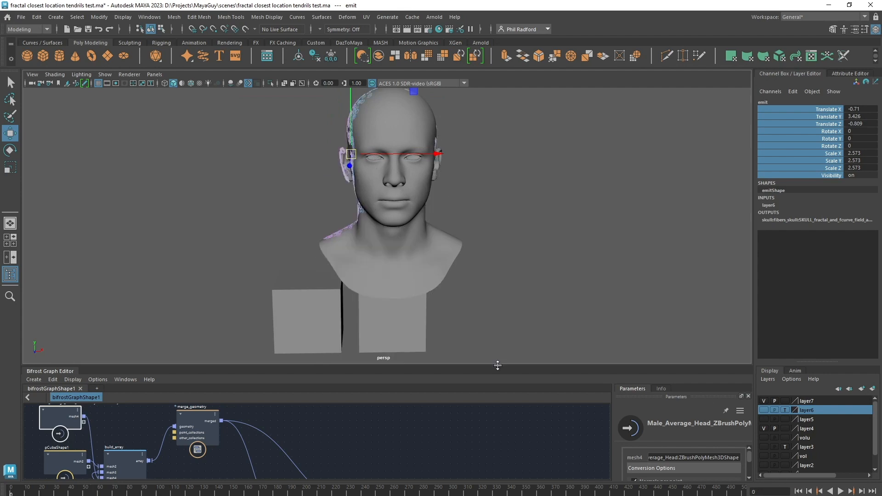
Enlarge the graph editor, disconnect simulate_particles from the output node and move the particle simulation nodes out of the way.
{"action": "left_click_drag", "start_coordinate": [498, 365], "coordinate": [515, 279]}
{"action": "scroll", "coordinate": [442, 355], "scroll_direction": "down", "scroll_amount": 1}
{"action": "middle_click_drag", "start_coordinate": [442, 355], "coordinate": [290, 321], "text": "alt"}
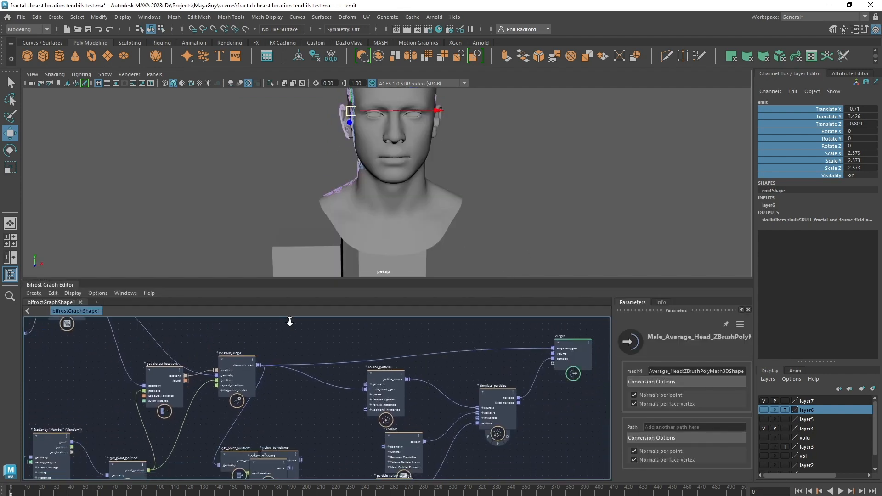
{"action": "scroll", "coordinate": [289, 321], "scroll_direction": "down", "scroll_amount": 2}
{"action": "middle_click_drag", "start_coordinate": [461, 422], "coordinate": [423, 407], "text": "alt"}
{"action": "left_click_drag", "start_coordinate": [494, 334], "coordinate": [532, 322]}
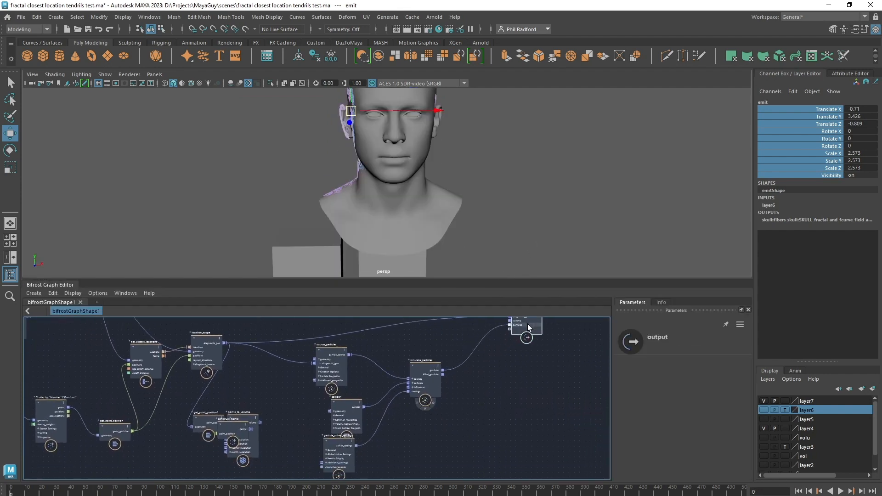
{"action": "left_click", "coordinate": [476, 351]}
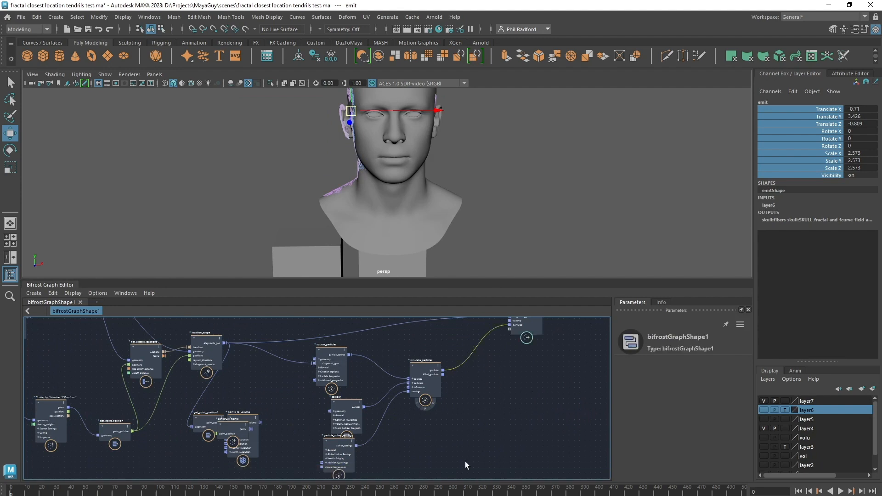
{"action": "left_click_drag", "start_coordinate": [465, 462], "coordinate": [251, 454]}
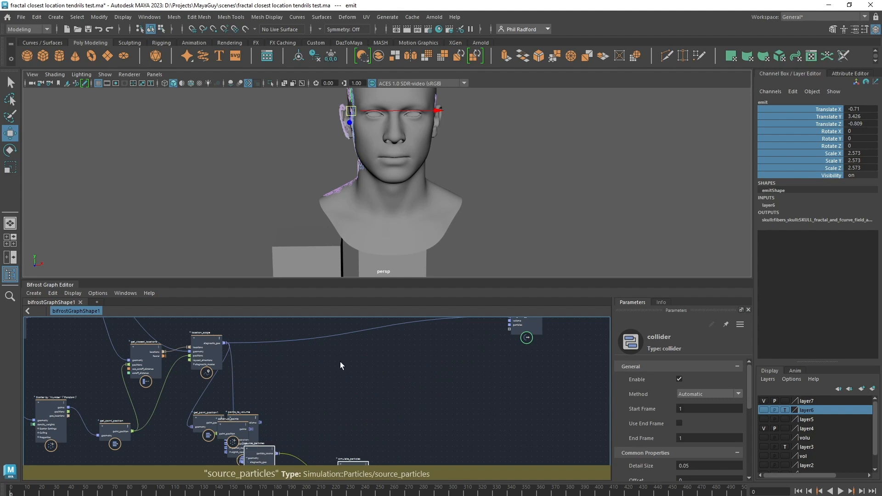
Search for and add an MG_IGNITE compound in the empty area between location_scope and the output node.
{"action": "middle_click_drag", "start_coordinate": [340, 363], "coordinate": [354, 369], "text": "alt"}
{"action": "right_click_drag", "start_coordinate": [355, 370], "coordinate": [357, 368], "text": "alt"}
{"action": "key", "text": "Tab"}
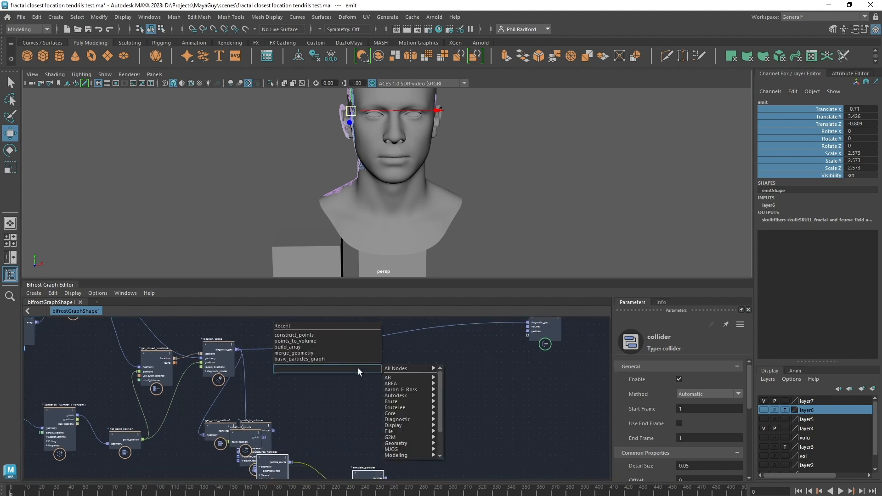
{"action": "type", "text": "mgi"}
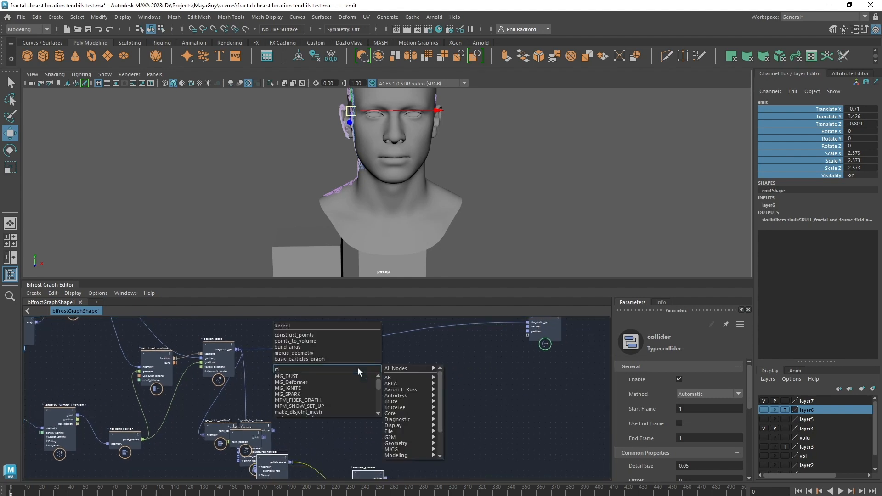
{"action": "key", "text": "BackSpace"}
{"action": "key", "text": "BackSpace"}
{"action": "key", "text": "BackSpace"}
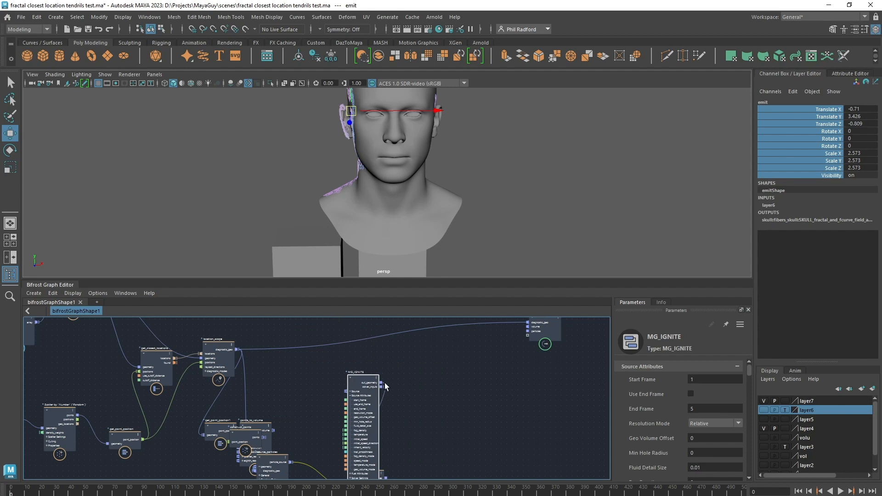
Move MG_IGNITE into clear space and remove its out_geometry connection to simulate_particles' colliders.
{"action": "middle_click_drag", "start_coordinate": [475, 467], "coordinate": [471, 390], "text": "alt"}
{"action": "scroll", "coordinate": [472, 390], "scroll_direction": "up", "scroll_amount": 1}
{"action": "middle_click_drag", "start_coordinate": [471, 390], "coordinate": [462, 455], "text": "alt"}
{"action": "left_click_drag", "start_coordinate": [341, 392], "coordinate": [429, 413]}
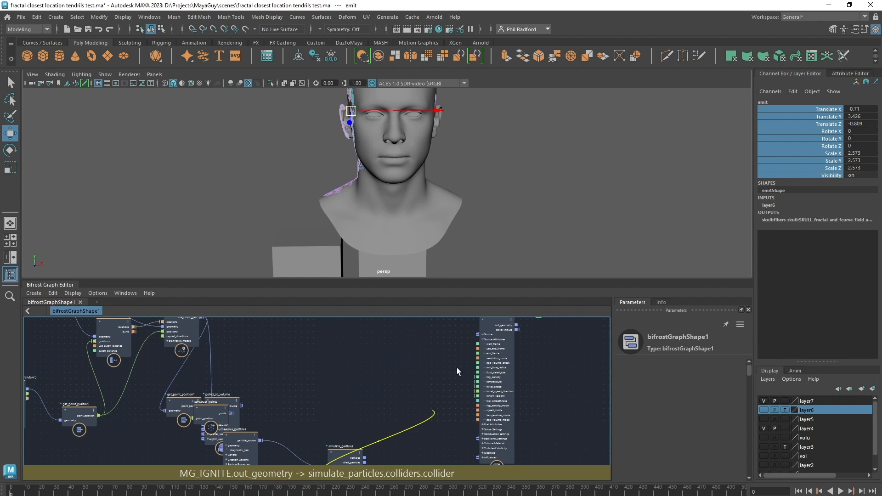
{"action": "key", "text": "ctrl+z"}
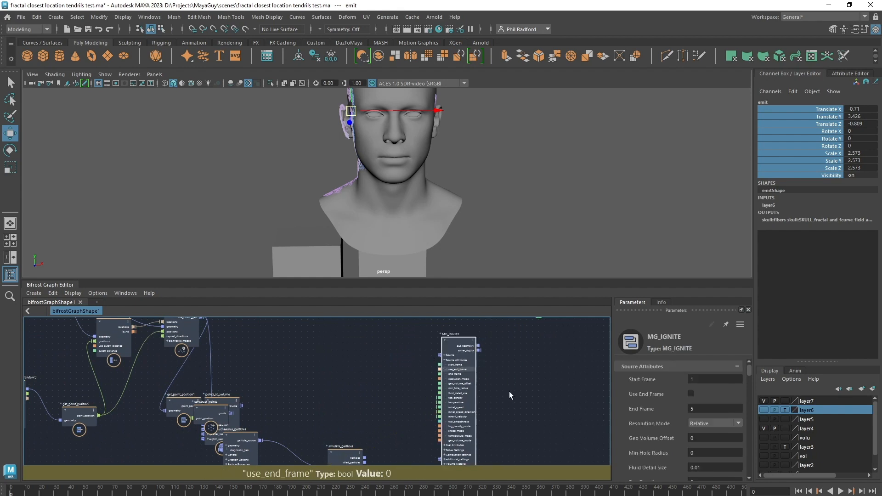
Open the MG_IGNITE compound, look over its internal fuel and aero nodes and return to the top-level graph.
{"action": "scroll", "coordinate": [490, 377], "scroll_direction": "down", "scroll_amount": 3}
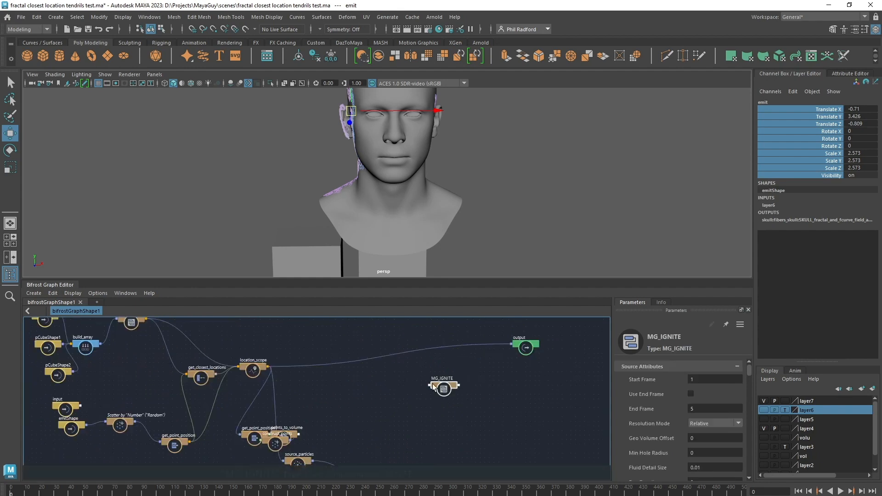
{"action": "scroll", "coordinate": [433, 384], "scroll_direction": "up", "scroll_amount": 2}
{"action": "double_click", "coordinate": [444, 388]}
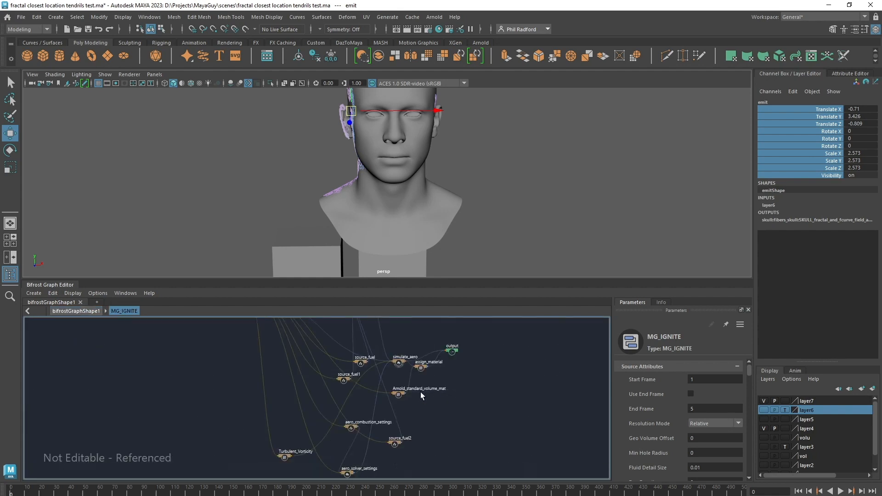
{"action": "scroll", "coordinate": [442, 384], "scroll_direction": "up", "scroll_amount": 1}
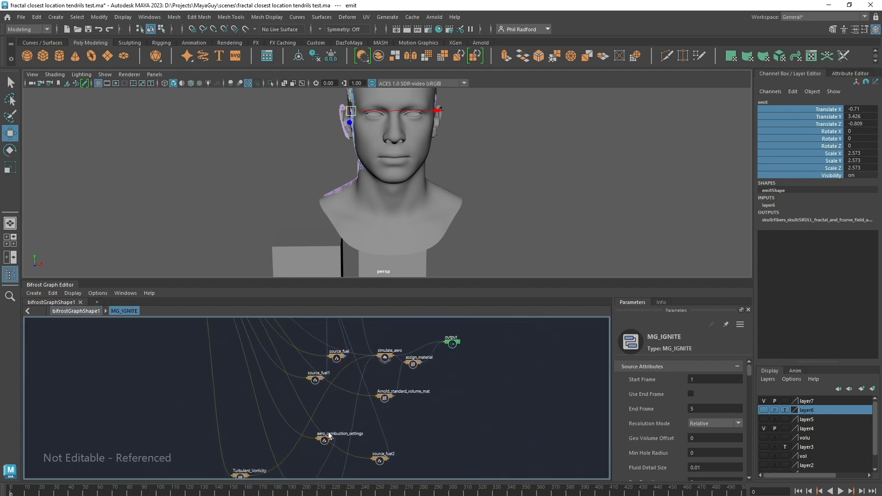
{"action": "left_click", "coordinate": [75, 312]}
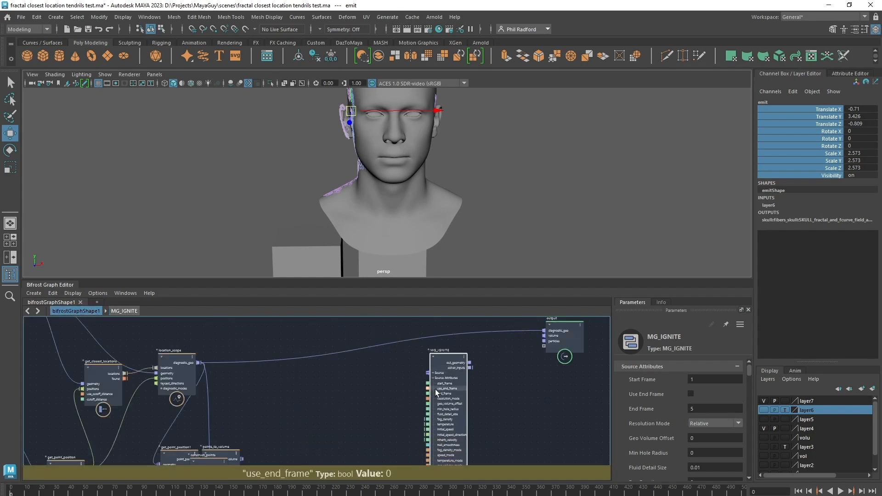
Move the MG_IGNITE node slightly closer to the location_scope node.
{"action": "scroll", "coordinate": [354, 390], "scroll_direction": "up", "scroll_amount": 1}
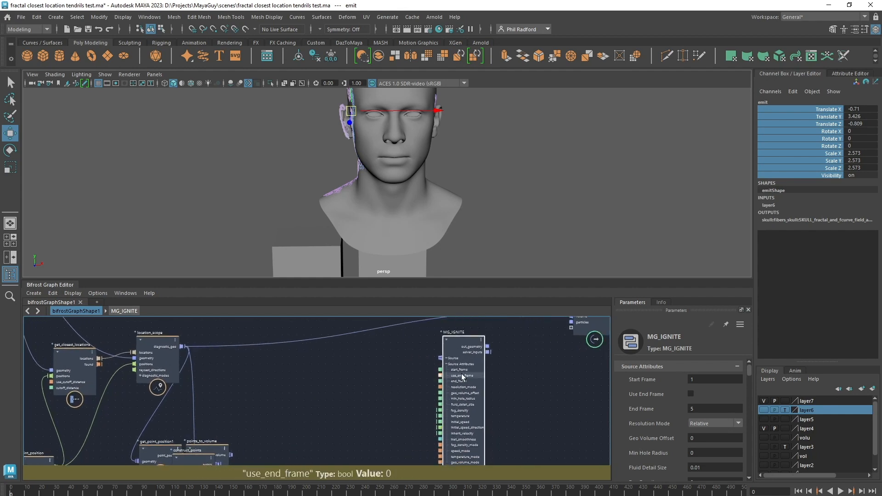
{"action": "left_click_drag", "start_coordinate": [462, 374], "coordinate": [441, 376]}
{"action": "scroll", "coordinate": [677, 427], "scroll_direction": "down", "scroll_amount": 2}
{"action": "scroll", "coordinate": [677, 431], "scroll_direction": "up", "scroll_amount": 2}
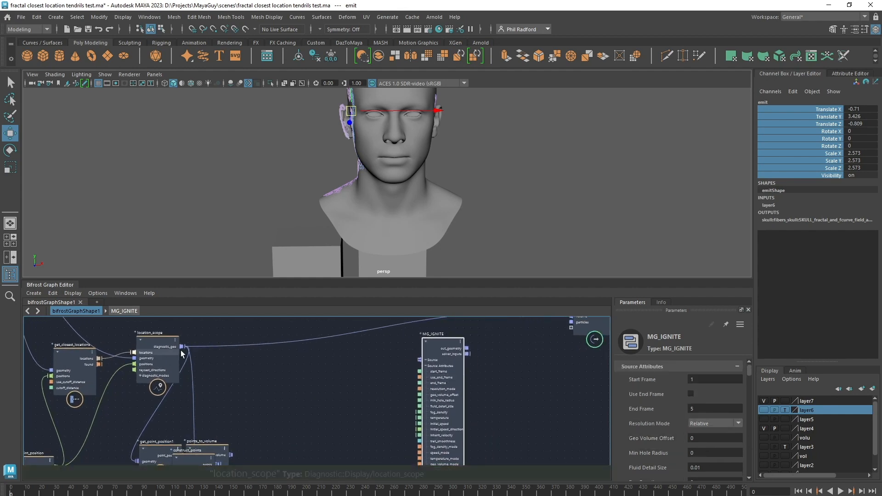
Connect location_scope's diagnostic_geo to MG_IGNITE's Source and MG_IGNITE's out_geometry to the output node.
{"action": "left_click_drag", "start_coordinate": [182, 348], "coordinate": [425, 362]}
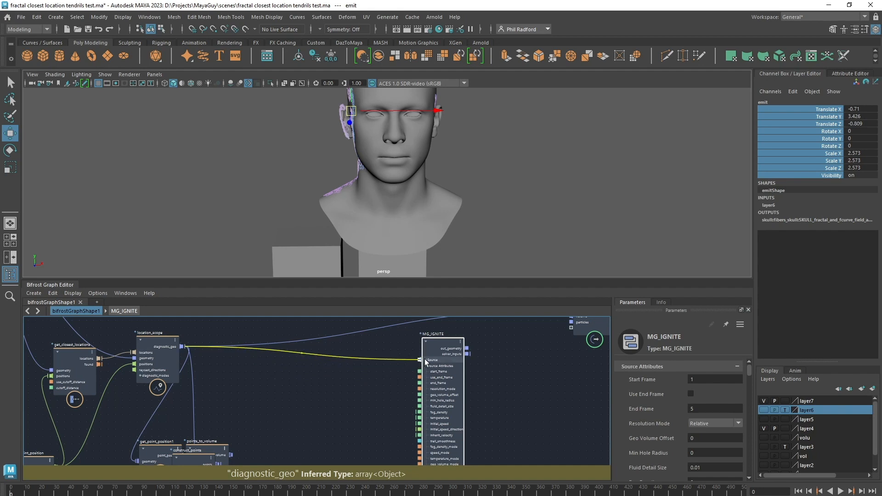
{"action": "middle_click_drag", "start_coordinate": [509, 388], "coordinate": [449, 408]}
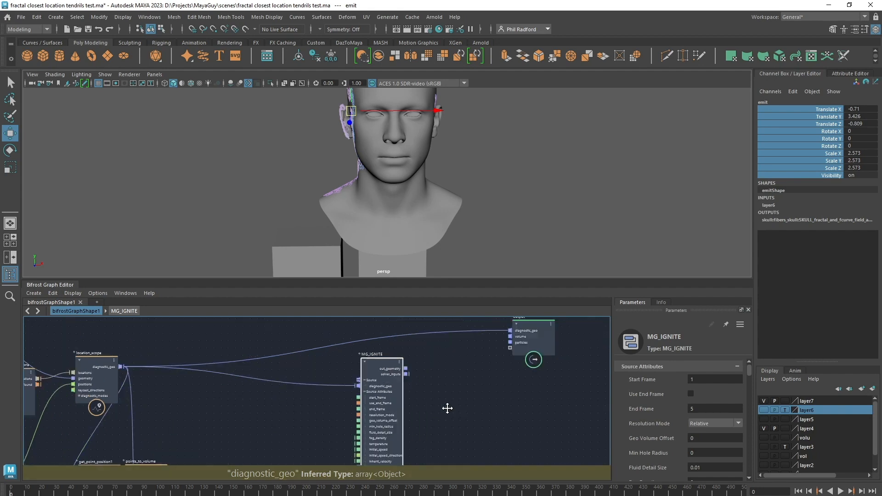
{"action": "left_click_drag", "start_coordinate": [382, 365], "coordinate": [511, 349]}
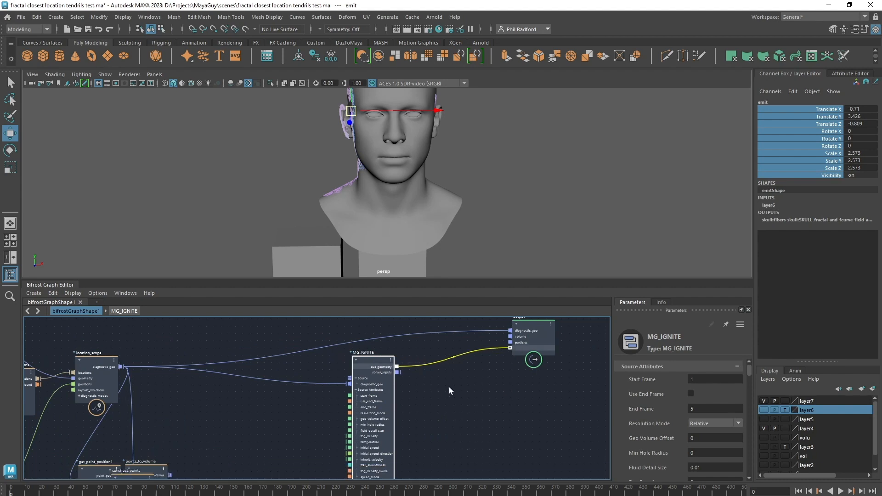
{"action": "left_click_drag", "start_coordinate": [371, 365], "coordinate": [366, 369]}
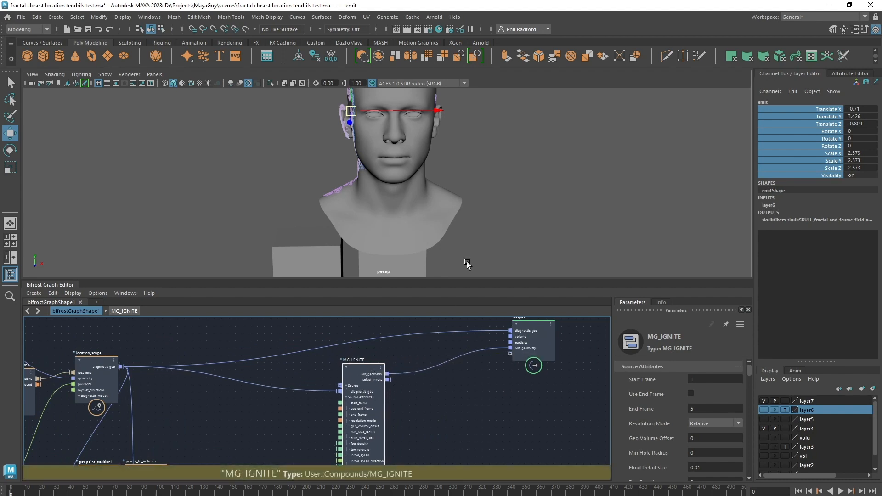
Play the fire simulation to about frame 14 and examine the flames around the head from several angles.
{"action": "left_click_drag", "start_coordinate": [493, 216], "coordinate": [541, 222], "text": "alt"}
{"action": "right_click_drag", "start_coordinate": [542, 222], "coordinate": [510, 203], "text": "alt"}
{"action": "middle_click_drag", "start_coordinate": [510, 202], "coordinate": [523, 233], "text": "alt"}
{"action": "left_click_drag", "start_coordinate": [523, 236], "coordinate": [493, 231], "text": "alt"}
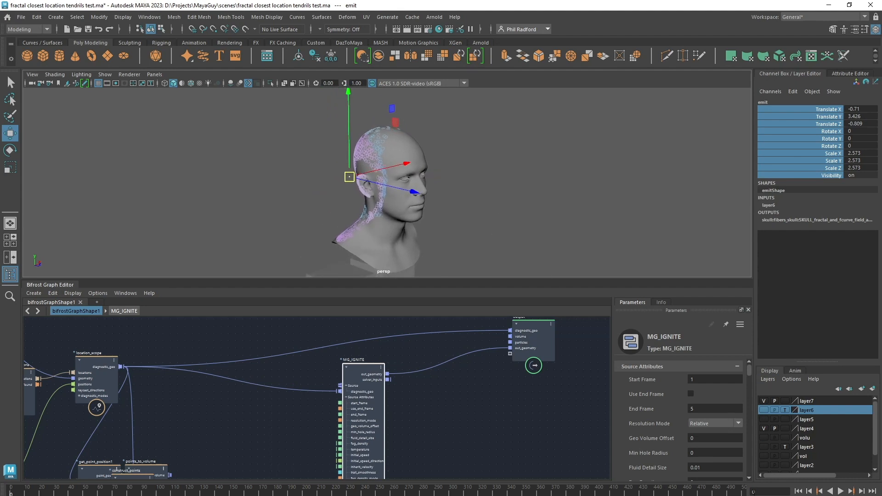
{"action": "left_click", "coordinate": [841, 491]}
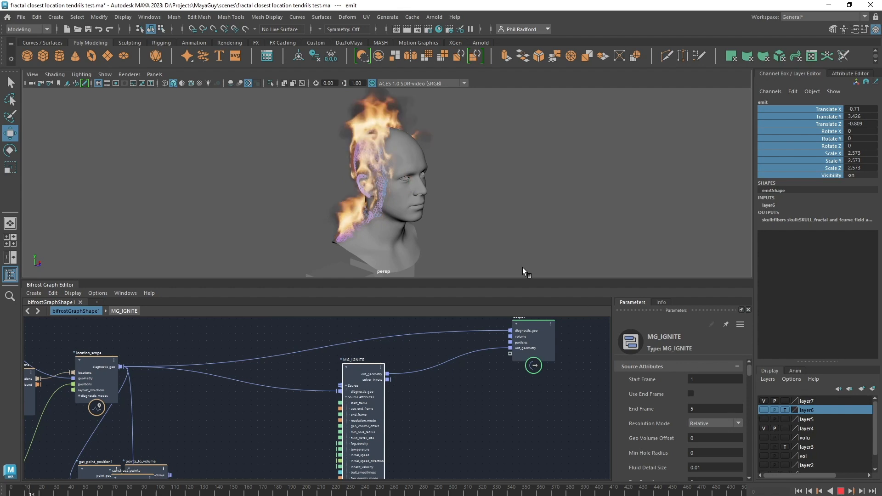
{"action": "key", "text": "Escape"}
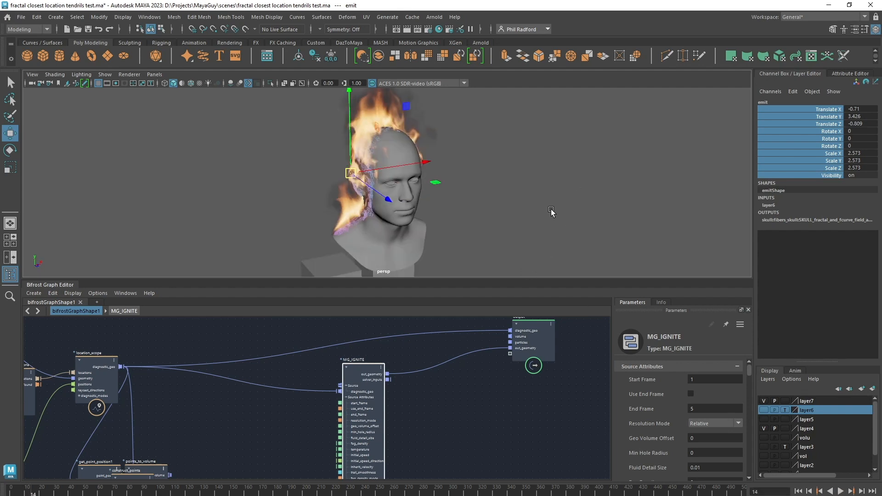
{"action": "mouse_move", "coordinate": [550, 209]}
{"action": "left_mouse_down", "text": "alt"}
{"action": "mouse_move", "coordinate": [470, 208]}
{"action": "mouse_move", "coordinate": [583, 213]}
{"action": "mouse_move", "coordinate": [643, 205]}
{"action": "mouse_move", "coordinate": [577, 213]}
{"action": "mouse_move", "coordinate": [512, 201]}
{"action": "left_mouse_up", "text": "alt"}
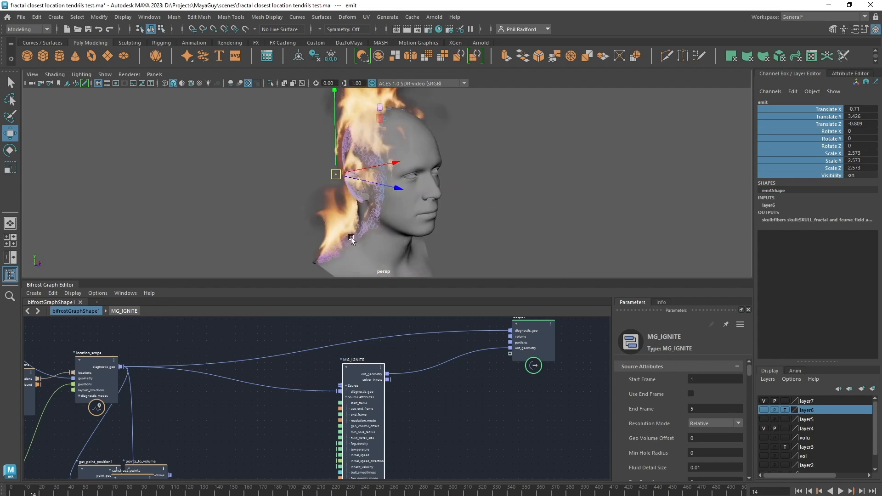
{"action": "left_click_drag", "start_coordinate": [562, 211], "coordinate": [460, 198], "text": "alt"}
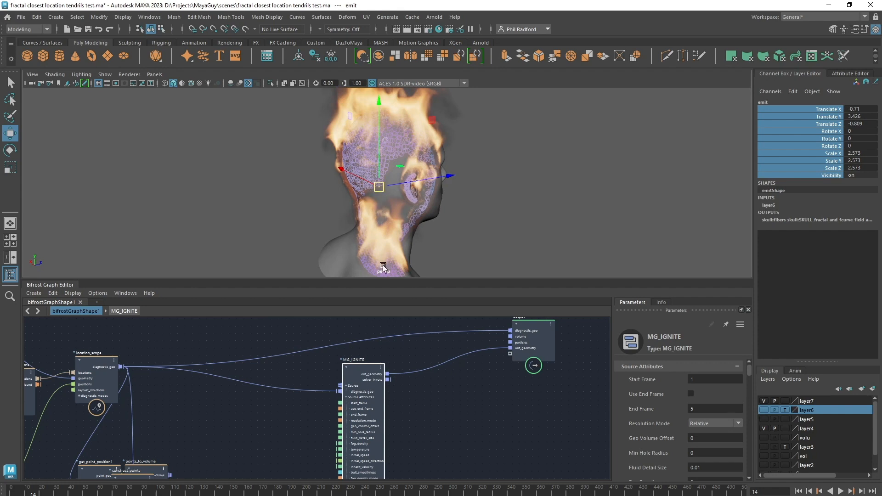
{"action": "mouse_move", "coordinate": [377, 225]}
{"action": "left_mouse_down", "text": "alt"}
{"action": "mouse_move", "coordinate": [397, 184]}
{"action": "mouse_move", "coordinate": [343, 185]}
{"action": "mouse_move", "coordinate": [370, 204]}
{"action": "mouse_move", "coordinate": [407, 205]}
{"action": "mouse_move", "coordinate": [395, 216]}
{"action": "left_mouse_up", "text": "alt"}
Spread out the graph by moving the head and two cube input nodes away from build_array and the output node farther from MG_IGNITE.
{"action": "scroll", "coordinate": [335, 183], "scroll_direction": "down", "scroll_amount": 3}
{"action": "middle_click_drag", "start_coordinate": [162, 337], "coordinate": [497, 378], "text": "alt"}
{"action": "middle_click_drag", "start_coordinate": [224, 424], "coordinate": [319, 438], "text": "alt"}
{"action": "left_click_drag", "start_coordinate": [229, 428], "coordinate": [171, 419]}
{"action": "left_click_drag", "start_coordinate": [201, 384], "coordinate": [139, 378]}
{"action": "left_click_drag", "start_coordinate": [193, 335], "coordinate": [140, 332]}
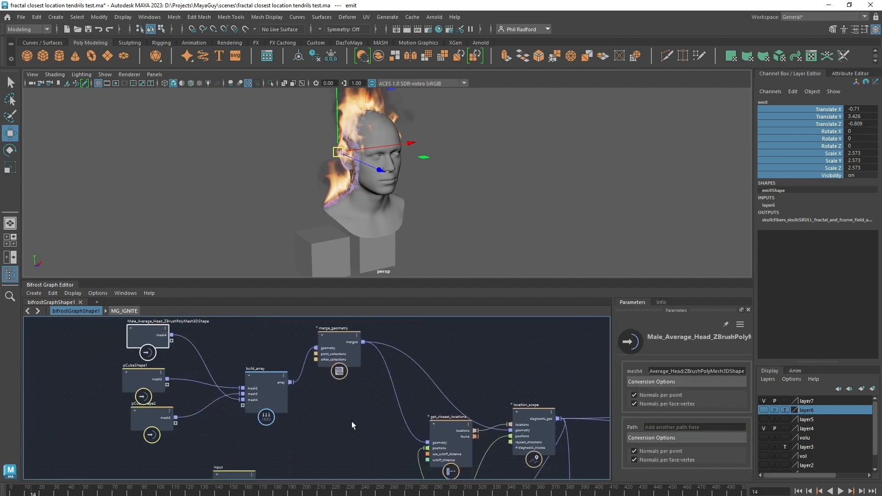
{"action": "middle_click_drag", "start_coordinate": [538, 458], "coordinate": [347, 435], "text": "alt"}
{"action": "middle_click_drag", "start_coordinate": [454, 438], "coordinate": [363, 429], "text": "alt"}
{"action": "middle_click_drag", "start_coordinate": [483, 455], "coordinate": [376, 454], "text": "alt"}
{"action": "left_click_drag", "start_coordinate": [377, 384], "coordinate": [443, 376]}
Delete the MG_IGNITE node and add a create_plexus_from_points compound in the empty area before the output node.
{"action": "scroll", "coordinate": [444, 375], "scroll_direction": "up", "scroll_amount": 2}
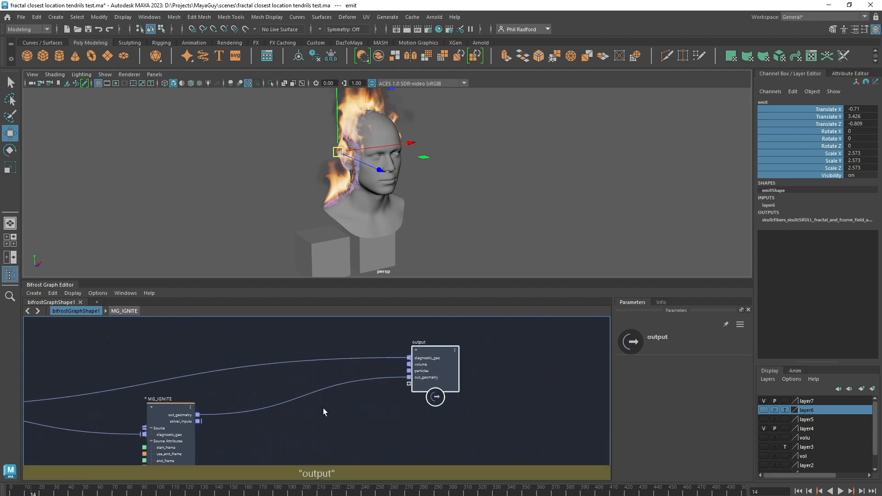
{"action": "left_click_drag", "start_coordinate": [315, 391], "coordinate": [288, 445]}
{"action": "middle_click_drag", "start_coordinate": [313, 413], "coordinate": [314, 441], "text": "alt"}
{"action": "left_click", "coordinate": [263, 357]}
{"action": "key", "text": "Delete"}
{"action": "key", "text": "Tab"}
{"action": "type", "text": "plexus"}
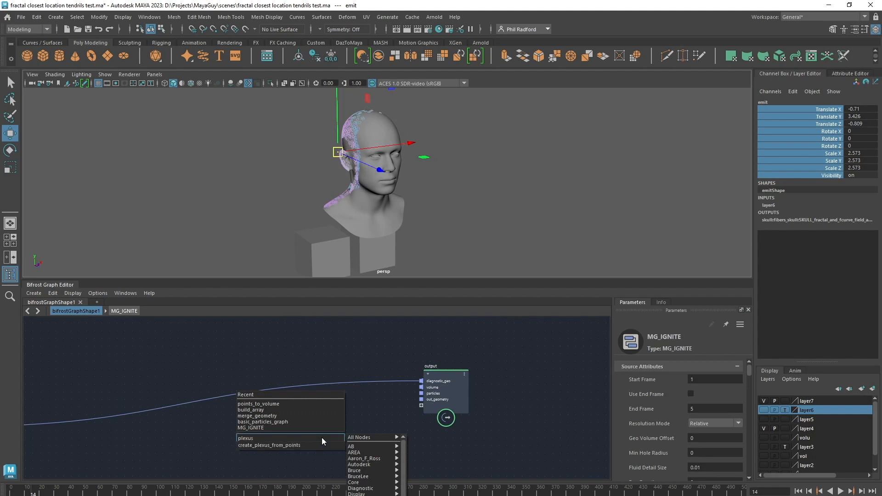
{"action": "left_click", "coordinate": [303, 446]}
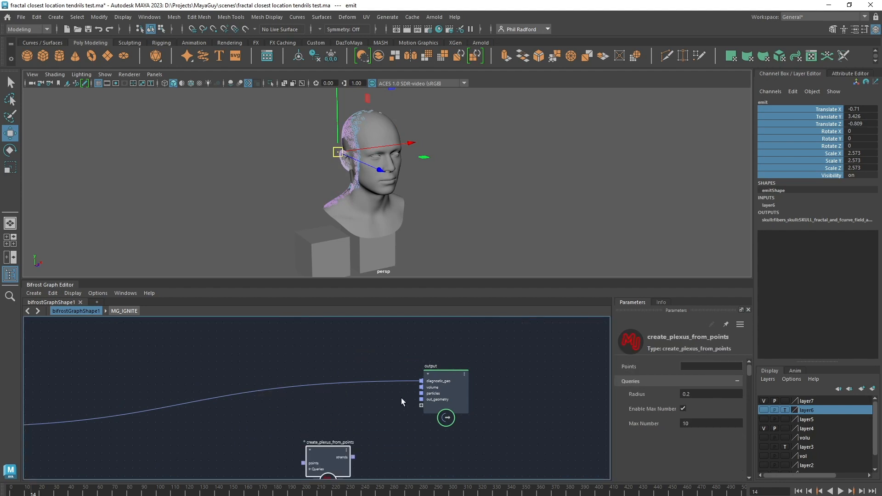
Connect location_scope's diagnostic_geo to create_plexus_from_points' points, and its strands to the output node.
{"action": "scroll", "coordinate": [396, 398], "scroll_direction": "down", "scroll_amount": 2}
{"action": "middle_click_drag", "start_coordinate": [96, 474], "coordinate": [256, 431], "text": "alt"}
{"action": "scroll", "coordinate": [298, 415], "scroll_direction": "up", "scroll_amount": 1}
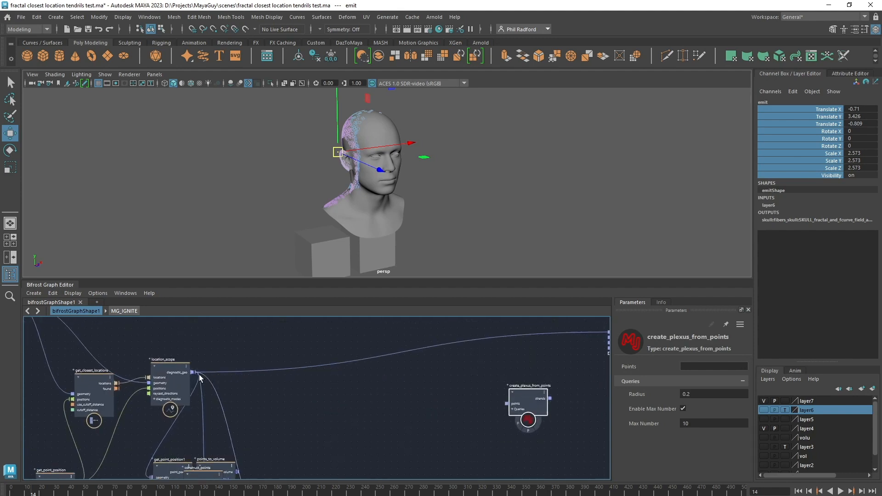
{"action": "left_click_drag", "start_coordinate": [193, 372], "coordinate": [520, 407]}
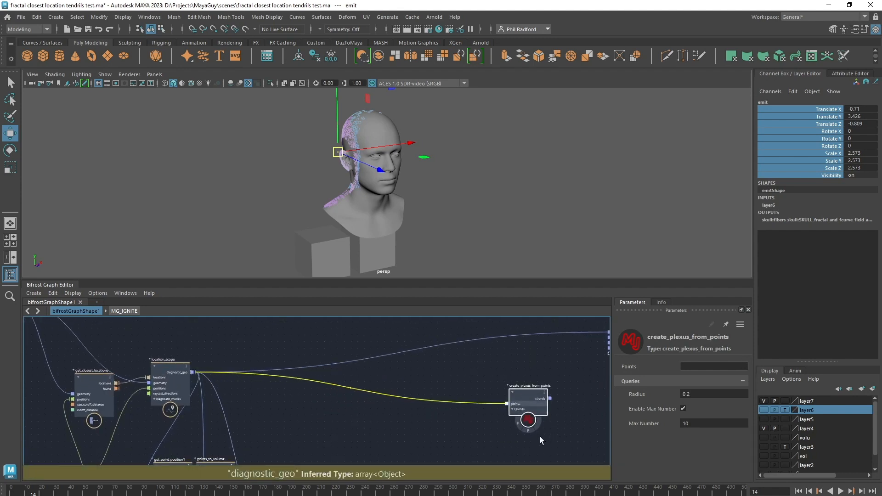
{"action": "middle_click_drag", "start_coordinate": [540, 436], "coordinate": [448, 451], "text": "alt"}
{"action": "left_click_drag", "start_coordinate": [459, 413], "coordinate": [532, 377]}
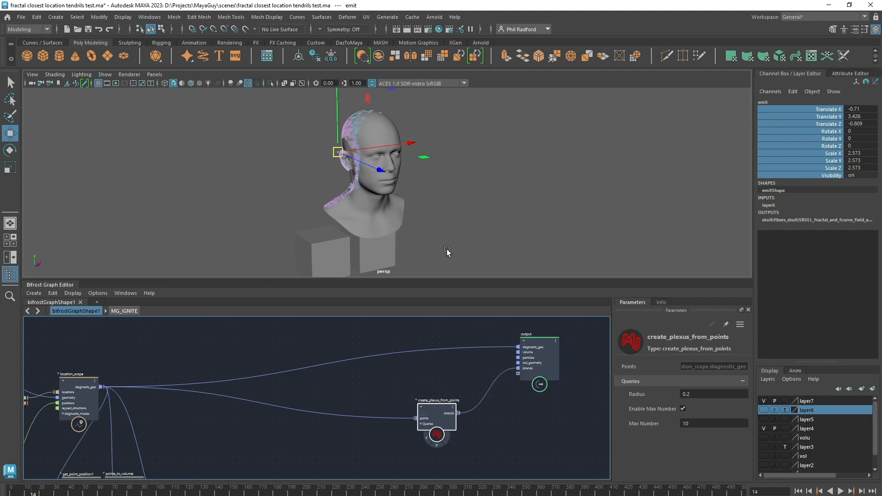
Hide the head's layer7, remove the diagnostic_geo connection to the output node, and nudge create_plexus_from_points towards location_scope.
{"action": "left_click", "coordinate": [764, 400]}
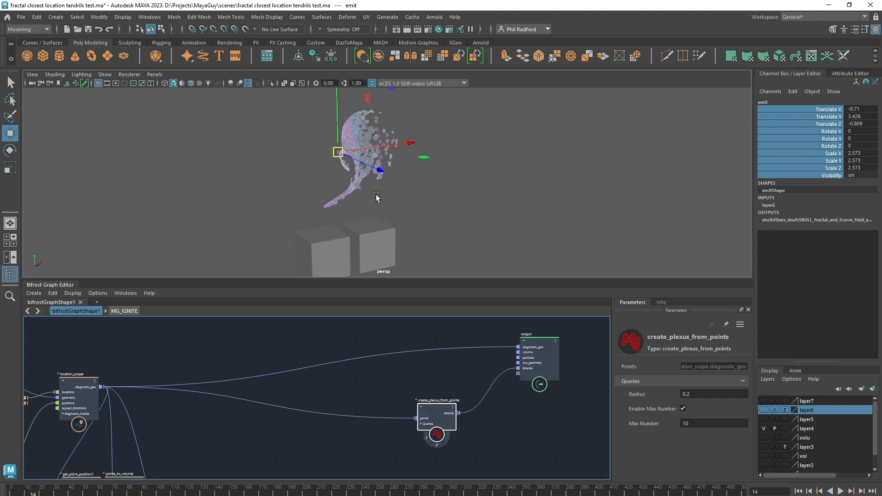
{"action": "left_click_drag", "start_coordinate": [377, 197], "coordinate": [389, 197], "text": "alt"}
{"action": "left_click", "coordinate": [434, 349]}
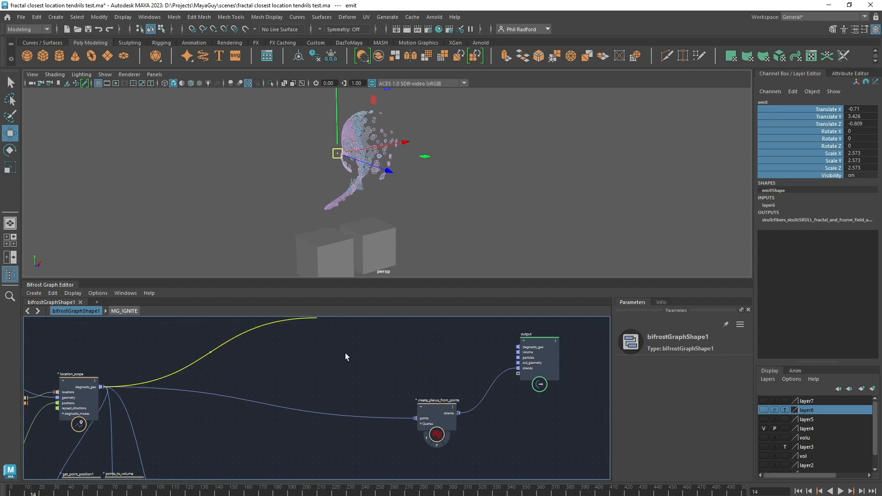
{"action": "key", "text": "Delete"}
{"action": "left_click_drag", "start_coordinate": [433, 413], "coordinate": [413, 398]}
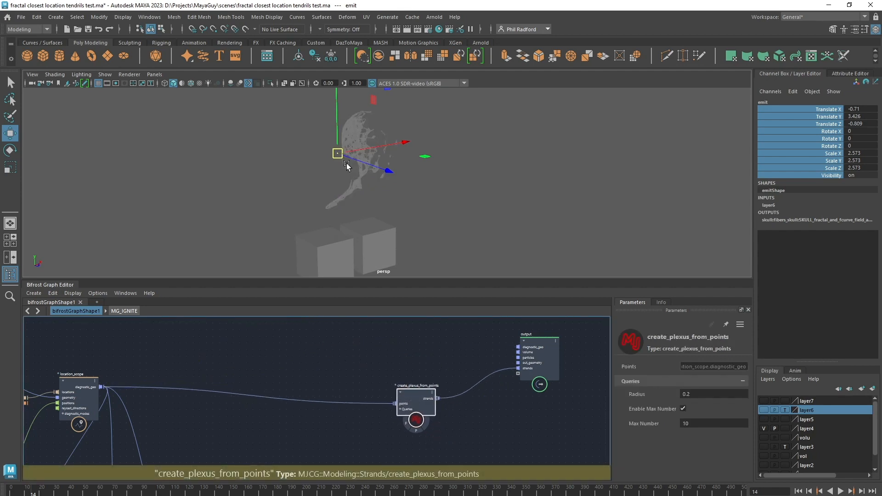
Move the emit sphere around the head area to test the plexus strands, ending at about X 0.088, Y 2.939, Z 0.236.
{"action": "left_click_drag", "start_coordinate": [346, 168], "coordinate": [366, 185], "text": "alt"}
{"action": "middle_click_drag", "start_coordinate": [366, 185], "coordinate": [359, 206], "text": "alt"}
{"action": "right_click_drag", "start_coordinate": [359, 206], "coordinate": [505, 235], "text": "alt"}
{"action": "left_click_drag", "start_coordinate": [504, 235], "coordinate": [409, 224], "text": "alt"}
{"action": "left_click_drag", "start_coordinate": [309, 184], "coordinate": [429, 208]}
{"action": "left_click_drag", "start_coordinate": [345, 187], "coordinate": [422, 96]}
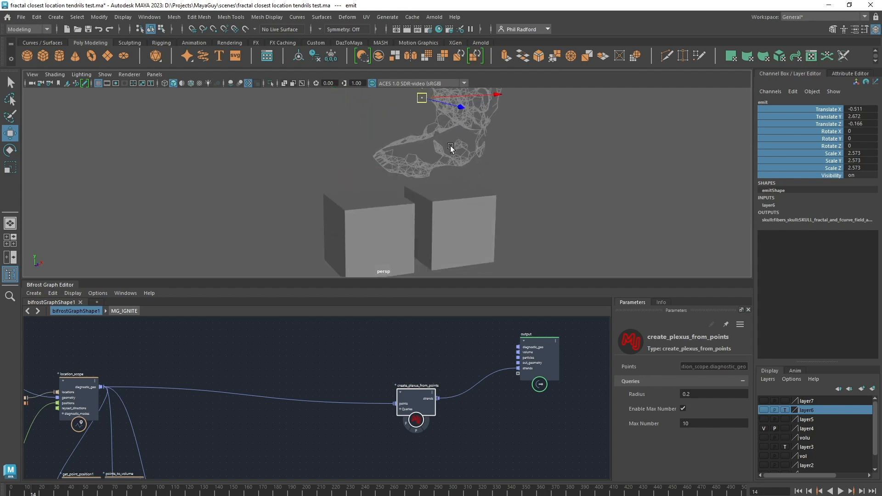
{"action": "middle_click_drag", "start_coordinate": [403, 142], "coordinate": [319, 204], "text": "alt"}
{"action": "left_click_drag", "start_coordinate": [319, 204], "coordinate": [350, 203], "text": "alt"}
{"action": "left_click_drag", "start_coordinate": [345, 167], "coordinate": [365, 162]}
{"action": "left_click_drag", "start_coordinate": [420, 173], "coordinate": [407, 165], "text": "alt"}
{"action": "right_click_drag", "start_coordinate": [396, 216], "coordinate": [385, 222], "text": "alt"}
{"action": "left_click_drag", "start_coordinate": [385, 222], "coordinate": [459, 211], "text": "alt"}
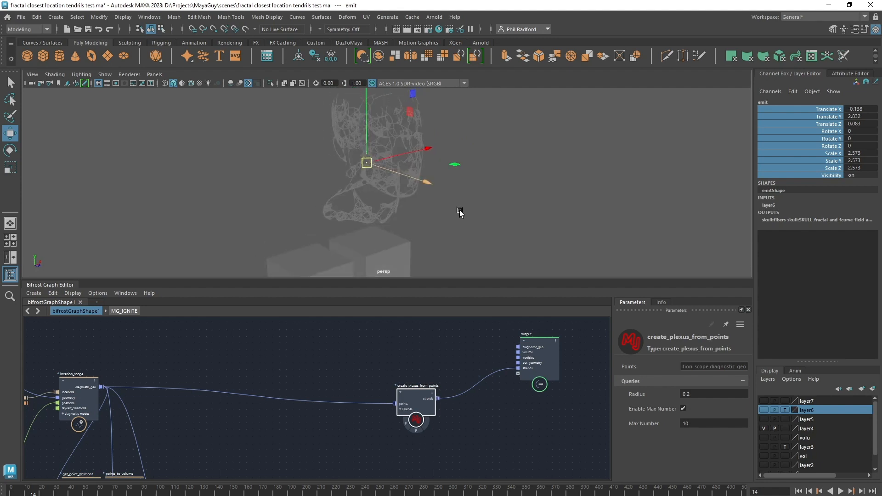
{"action": "mouse_move", "coordinate": [371, 160]}
{"action": "left_mouse_down"}
{"action": "mouse_move", "coordinate": [368, 178]}
{"action": "mouse_move", "coordinate": [383, 155]}
{"action": "left_mouse_up"}
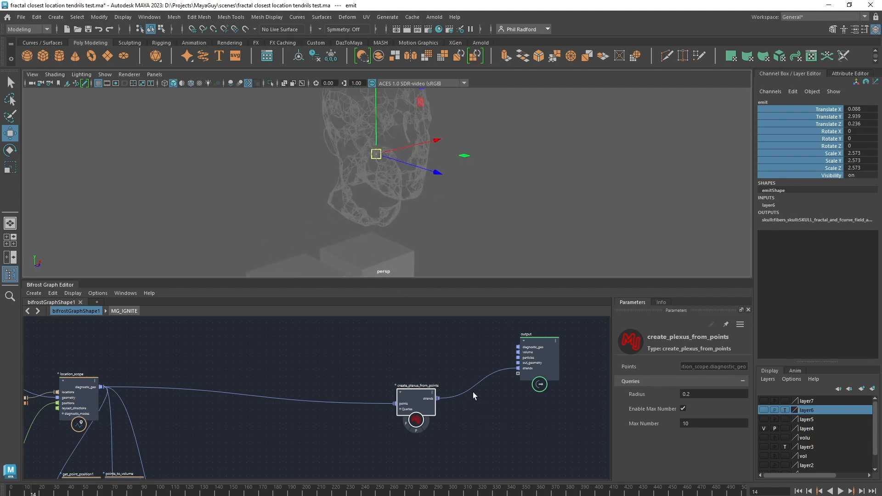
Disconnect the plexus strands from the output node and move create_plexus_from_points aside, just below location_scope.
{"action": "left_click_drag", "start_coordinate": [518, 368], "coordinate": [508, 434]}
{"action": "left_click_drag", "start_coordinate": [258, 445], "coordinate": [172, 449]}
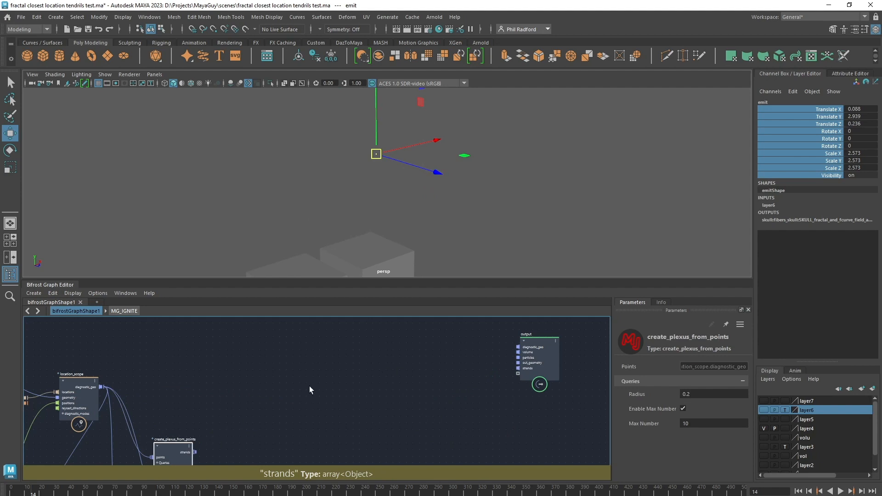
{"action": "middle_click_drag", "start_coordinate": [263, 374], "coordinate": [294, 376]}
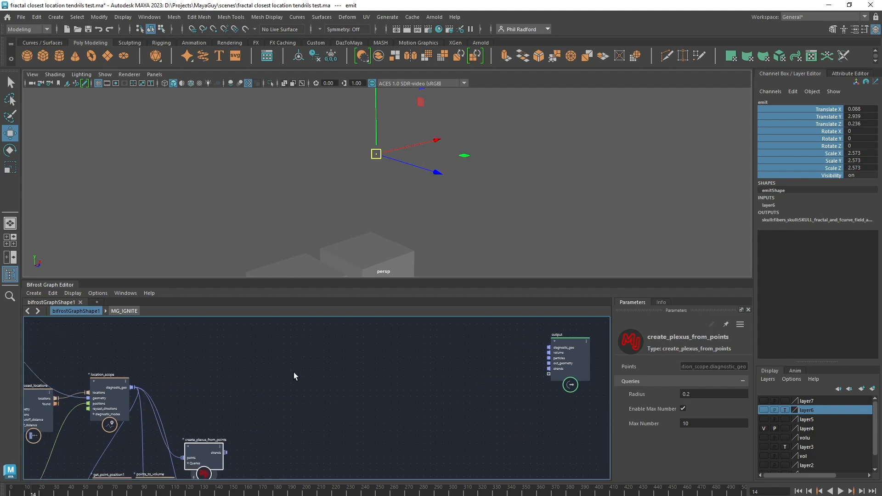
Import the ivy_basic_growth graph from the MJCG category of the Bifrost Browser and close the browser.
{"action": "left_click", "coordinate": [149, 18]}
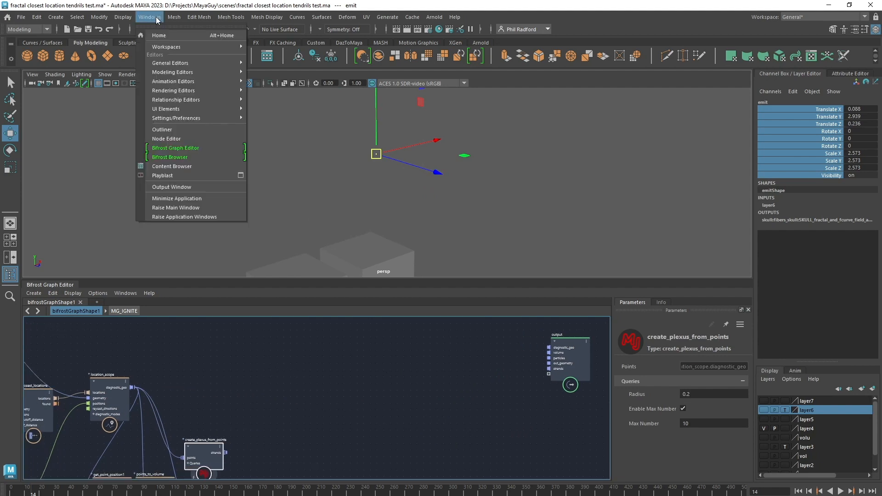
{"action": "left_click", "coordinate": [198, 155]}
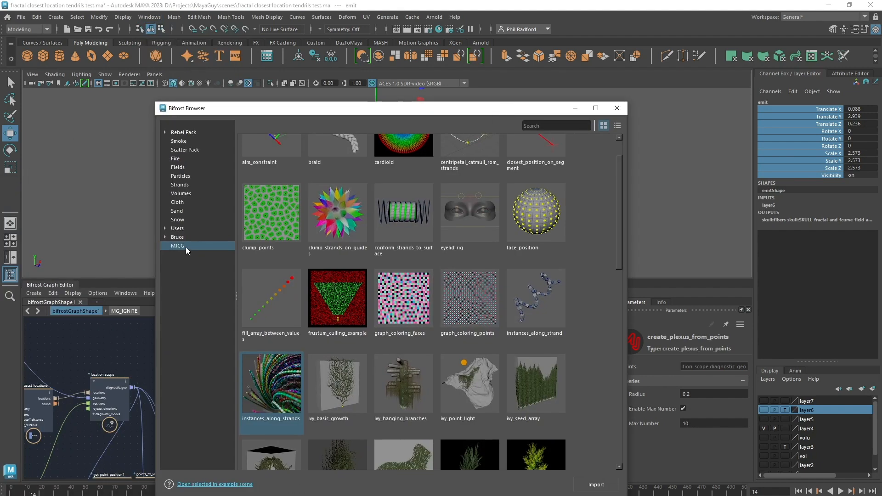
{"action": "scroll", "coordinate": [393, 279], "scroll_direction": "up", "scroll_amount": 2}
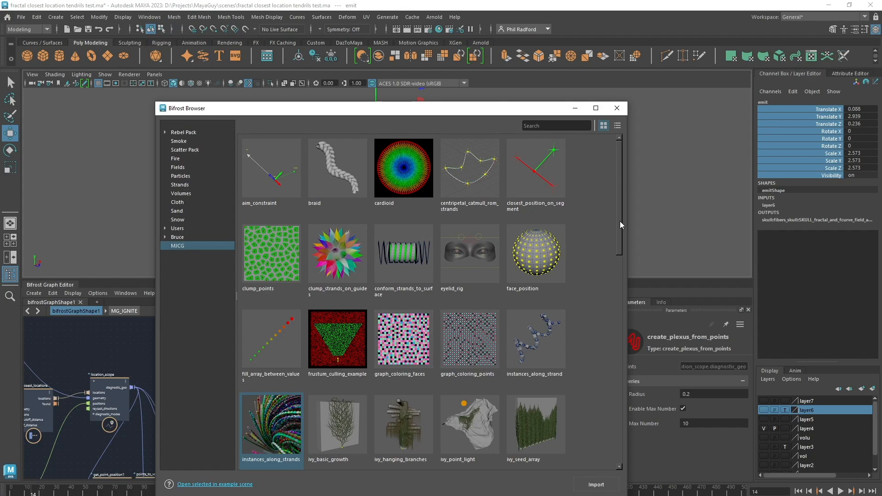
{"action": "left_click_drag", "start_coordinate": [620, 221], "coordinate": [583, 282]}
{"action": "left_click", "coordinate": [338, 258]}
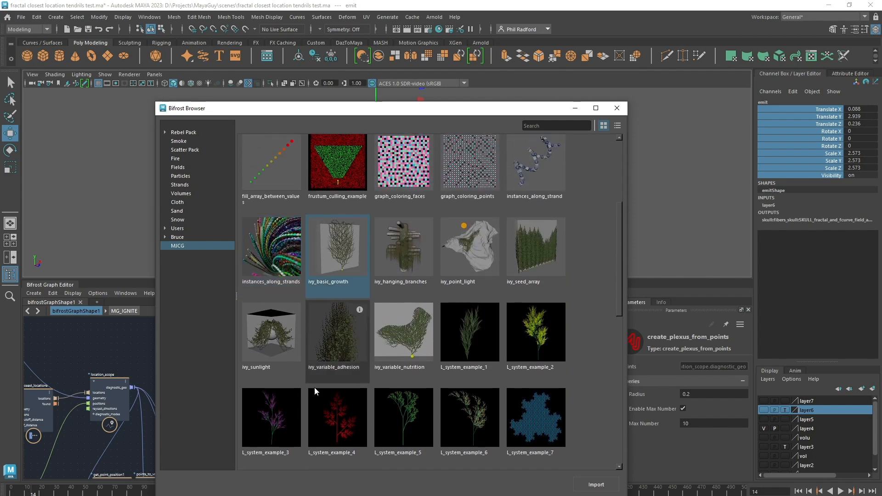
{"action": "left_click", "coordinate": [597, 486]}
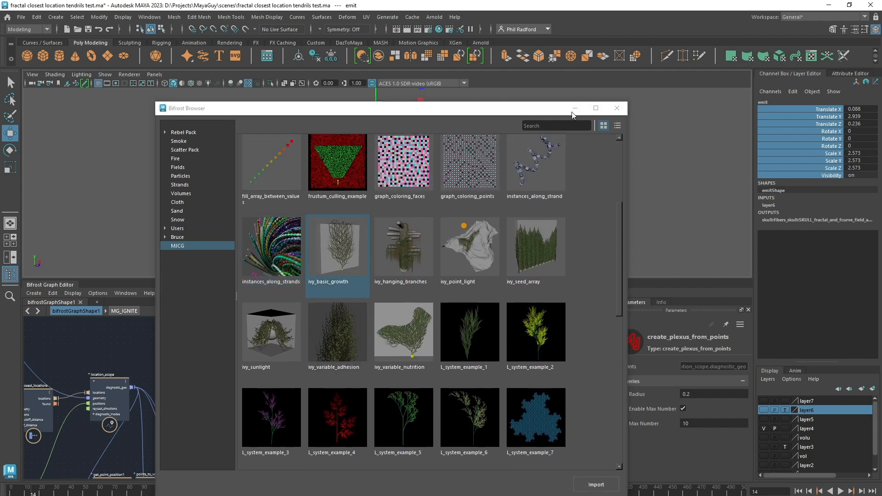
{"action": "left_click", "coordinate": [615, 110]}
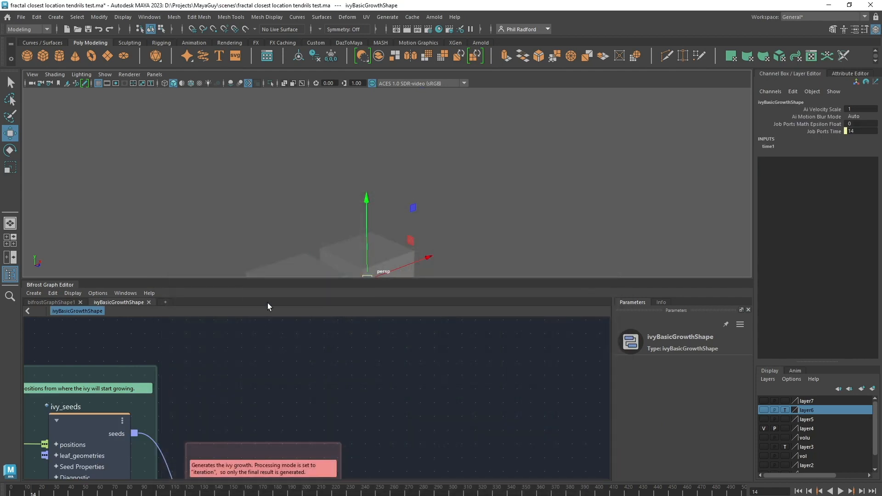
Copy the ivy_seeds, generate_ivy and ivy_surface nodes from the ivyBasicGrowthShape graph, and undo the import of that graph.
{"action": "left_click_drag", "start_coordinate": [288, 278], "coordinate": [288, 190]}
{"action": "key", "text": "a"}
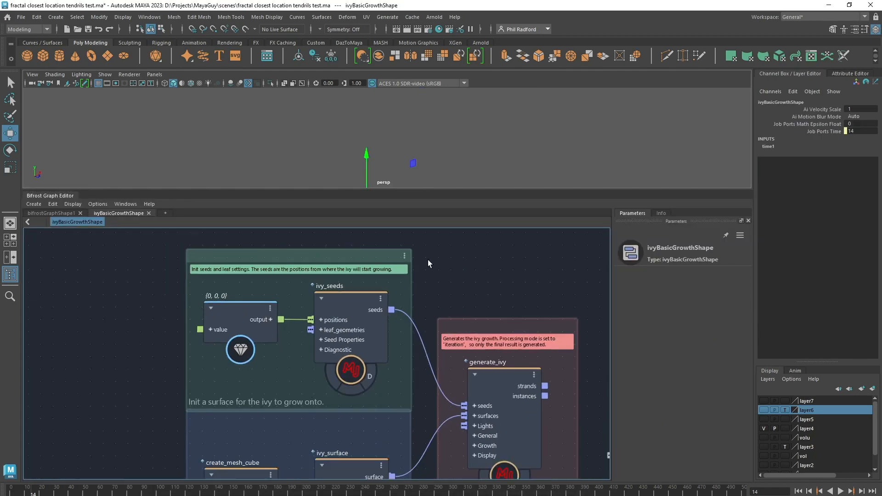
{"action": "left_click", "coordinate": [335, 292]}
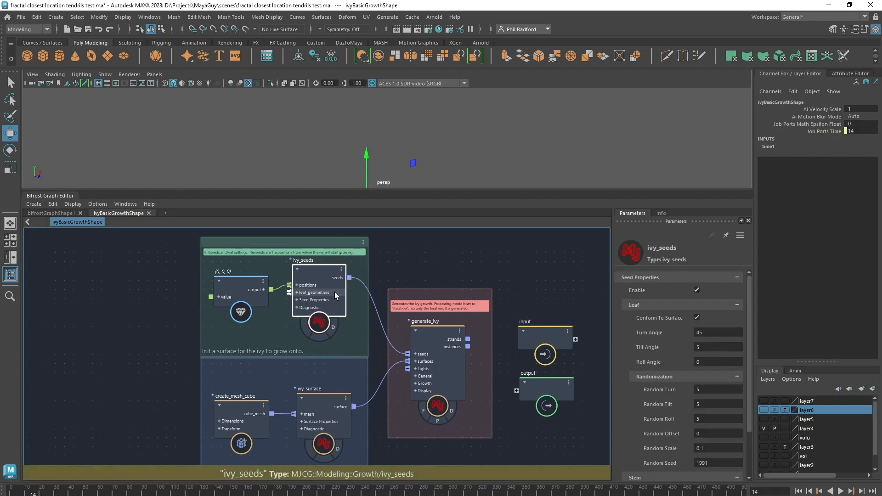
{"action": "mouse_move", "coordinate": [436, 266]}
{"action": "middle_mouse_down"}
{"action": "mouse_move", "coordinate": [419, 255]}
{"action": "mouse_move", "coordinate": [432, 260]}
{"action": "middle_mouse_up"}
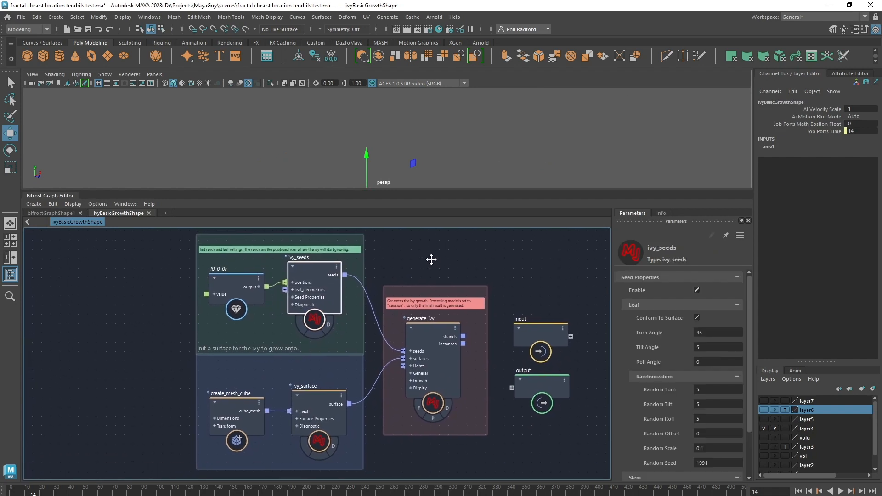
{"action": "left_click", "coordinate": [442, 324], "text": "shift"}
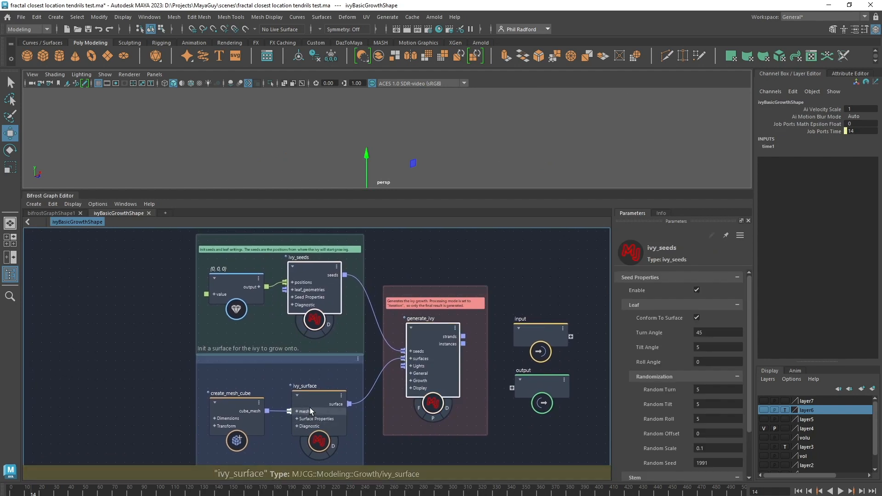
{"action": "left_click", "coordinate": [310, 407], "text": "shift"}
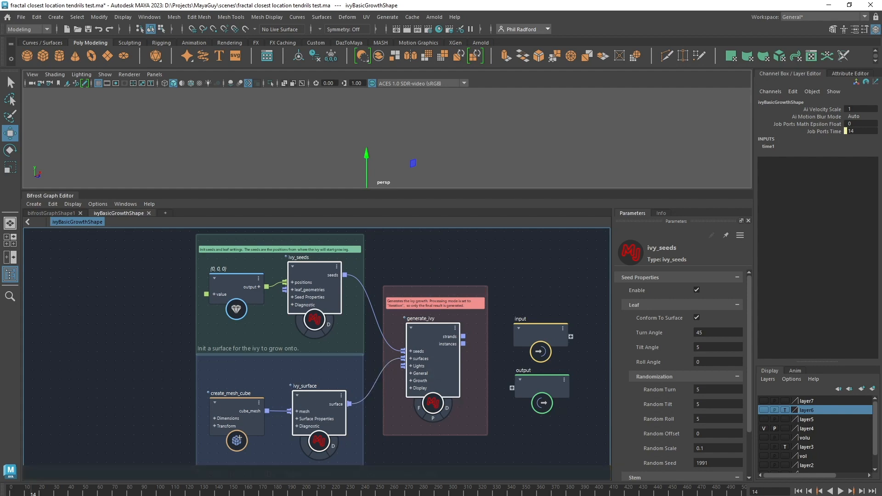
{"action": "key", "text": "ctrl+z"}
{"action": "key", "text": "ctrl+z"}
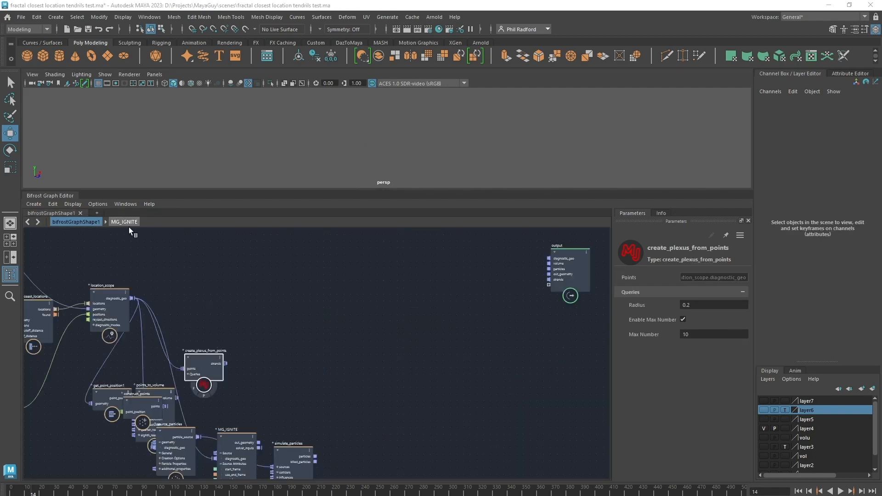
Paste the three ivy nodes into bifrostGraphShape1 and place them in the free area between create_plexus_from_points and the output node.
{"action": "middle_click_drag", "start_coordinate": [289, 311], "coordinate": [275, 321], "text": "alt"}
{"action": "right_click_drag", "start_coordinate": [277, 321], "coordinate": [310, 322], "text": "alt"}
{"action": "left_click", "coordinate": [310, 321]}
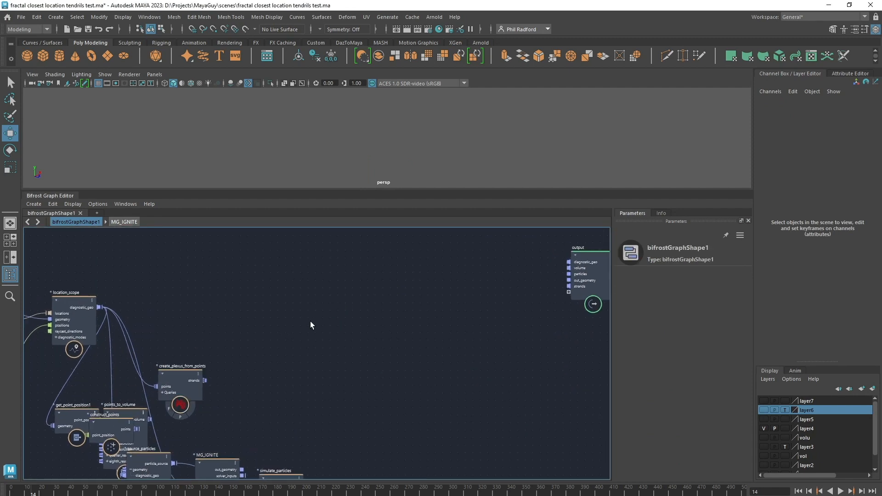
{"action": "key", "text": "ctrl+v"}
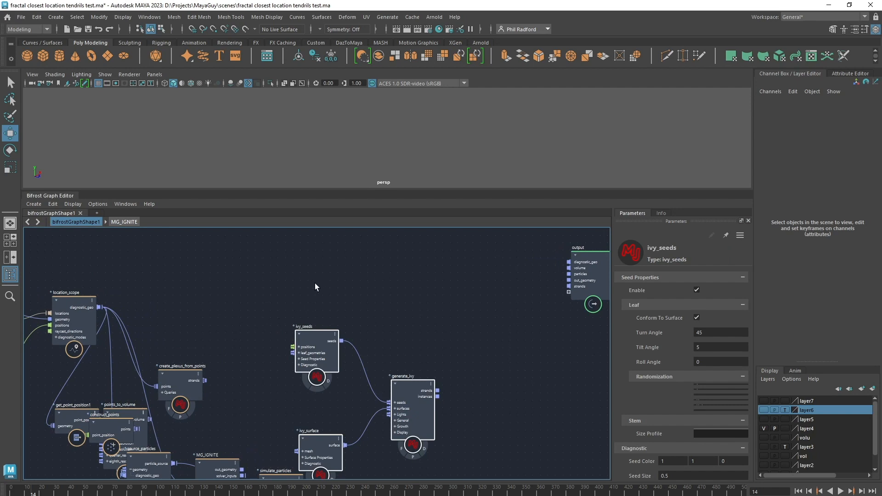
{"action": "left_click_drag", "start_coordinate": [313, 346], "coordinate": [314, 298]}
{"action": "left_click", "coordinate": [290, 352]}
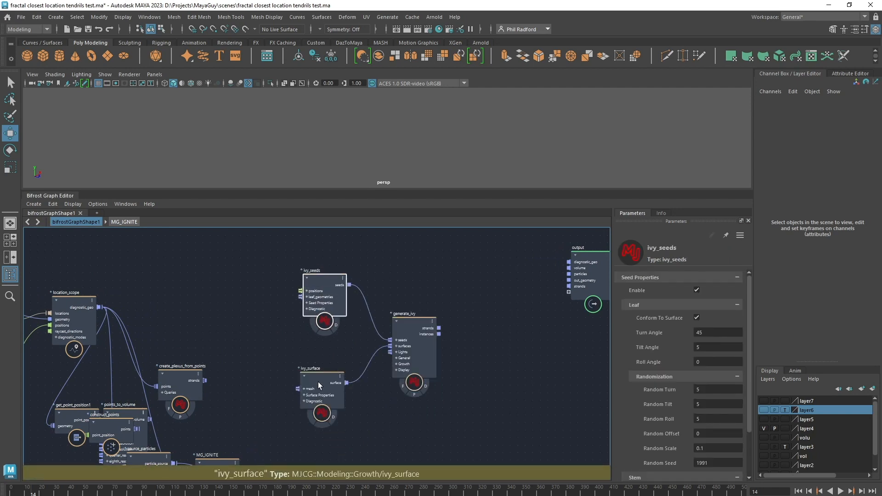
{"action": "left_click_drag", "start_coordinate": [319, 384], "coordinate": [317, 379]}
Move get_point_position1 beside location_scope and connect its point_position to the positions port of ivy_seeds.
{"action": "middle_click_drag", "start_coordinate": [193, 335], "coordinate": [278, 335]}
{"action": "mouse_move", "coordinate": [164, 312]}
{"action": "left_mouse_down"}
{"action": "mouse_move", "coordinate": [174, 291]}
{"action": "mouse_move", "coordinate": [164, 295]}
{"action": "left_mouse_up"}
{"action": "left_click_drag", "start_coordinate": [143, 421], "coordinate": [275, 294]}
{"action": "left_click", "coordinate": [268, 340]}
{"action": "middle_click_drag", "start_coordinate": [338, 327], "coordinate": [283, 332]}
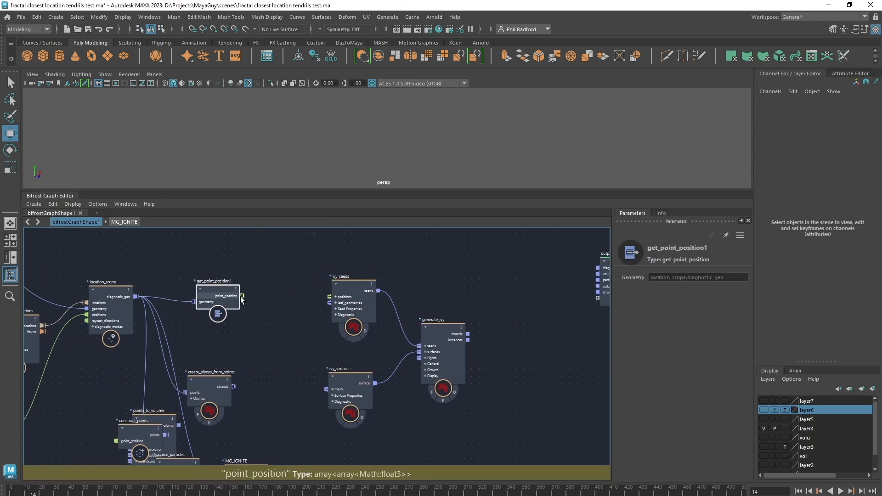
{"action": "left_click_drag", "start_coordinate": [243, 296], "coordinate": [330, 297]}
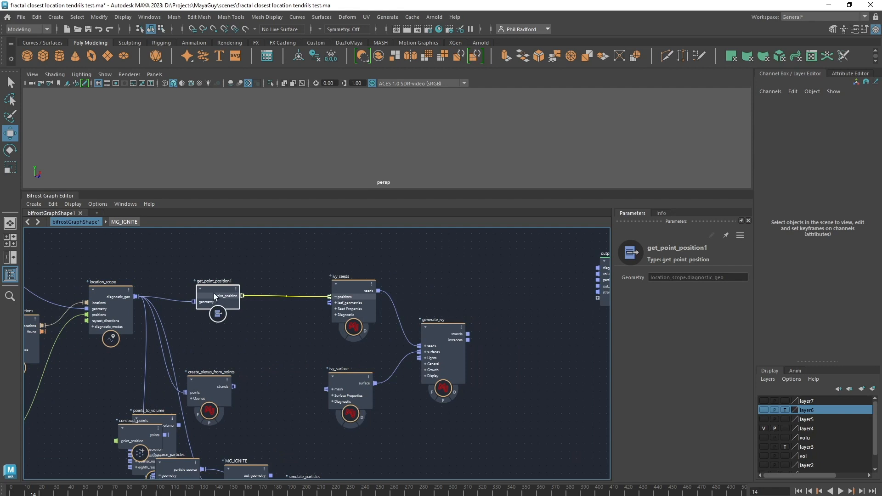
Tidy the layout of get_point_position1, ivy_seeds, generate_ivy and ivy_surface by spacing them out.
{"action": "left_click_drag", "start_coordinate": [215, 296], "coordinate": [242, 281]}
{"action": "left_click_drag", "start_coordinate": [349, 287], "coordinate": [352, 271]}
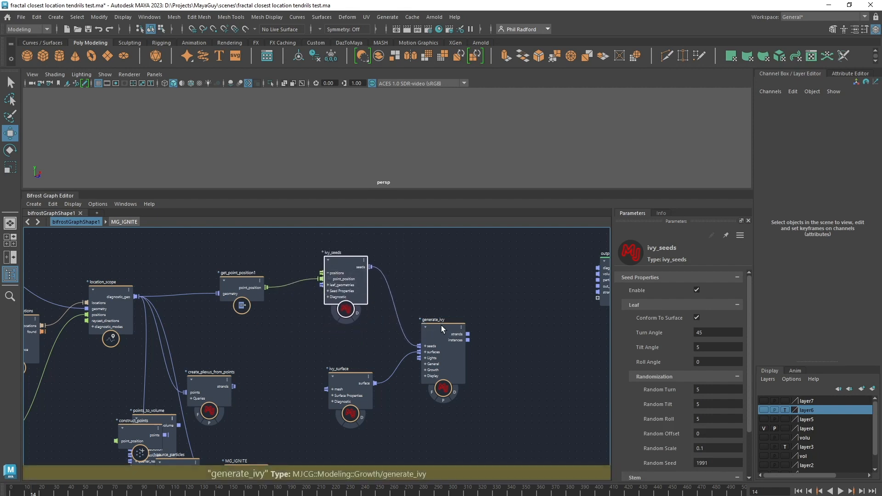
{"action": "left_click_drag", "start_coordinate": [441, 325], "coordinate": [455, 307]}
{"action": "left_click_drag", "start_coordinate": [370, 374], "coordinate": [384, 370]}
Connect the merged geometry of merge_geometry to the mesh port of ivy_surface.
{"action": "scroll", "coordinate": [279, 356], "scroll_direction": "down", "scroll_amount": 1}
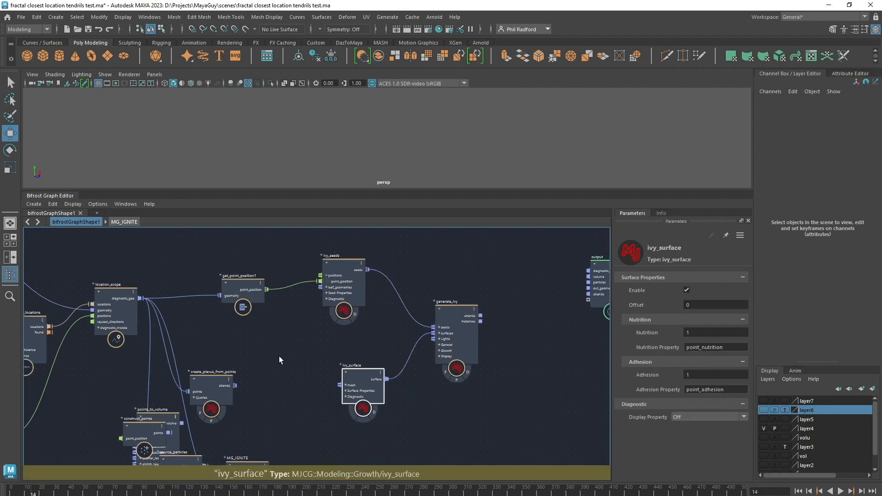
{"action": "scroll", "coordinate": [280, 357], "scroll_direction": "down", "scroll_amount": 2}
{"action": "middle_click_drag", "start_coordinate": [279, 357], "coordinate": [428, 341], "text": "alt"}
{"action": "scroll", "coordinate": [383, 340], "scroll_direction": "down", "scroll_amount": 2}
{"action": "scroll", "coordinate": [427, 341], "scroll_direction": "down", "scroll_amount": 1}
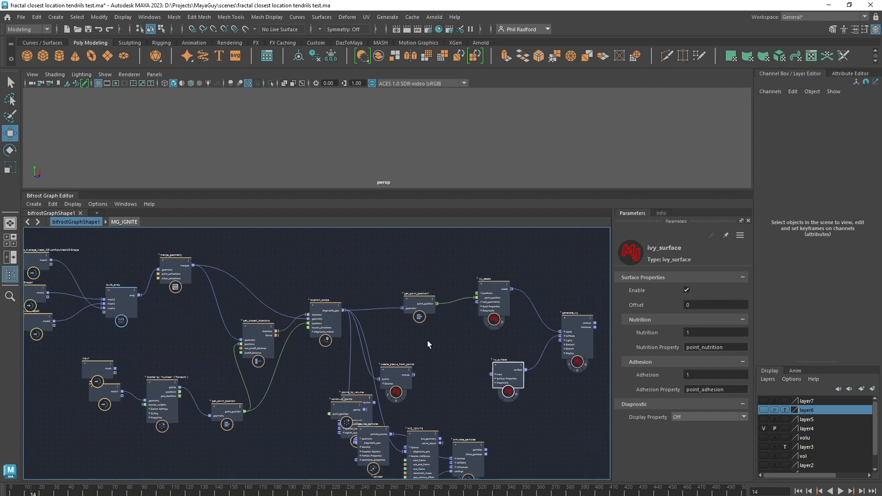
{"action": "scroll", "coordinate": [428, 340], "scroll_direction": "down", "scroll_amount": 1}
{"action": "scroll", "coordinate": [198, 324], "scroll_direction": "up", "scroll_amount": 1}
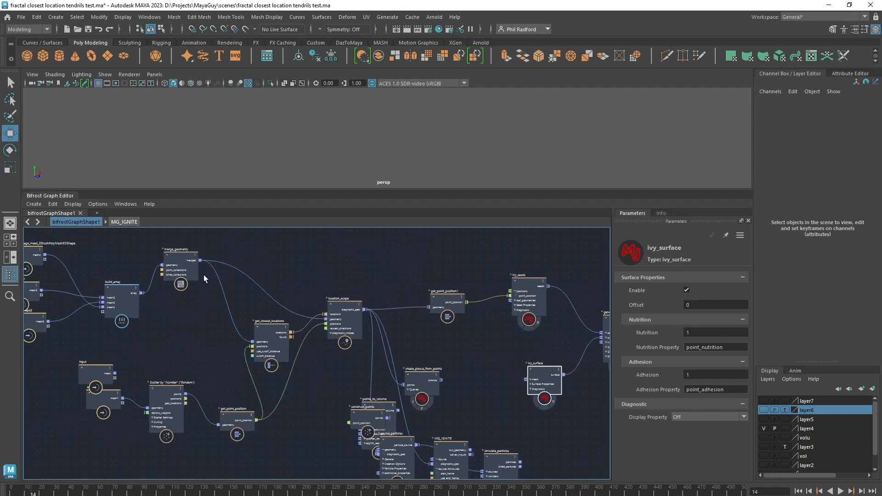
{"action": "left_click_drag", "start_coordinate": [201, 261], "coordinate": [536, 381]}
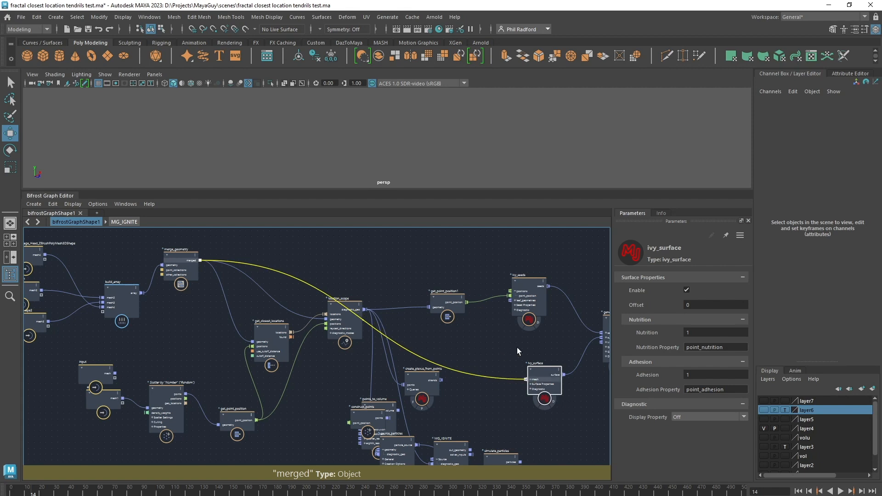
Connect the strands of generate_ivy to a new port on the output node and nudge generate_ivy aside.
{"action": "middle_click_drag", "start_coordinate": [524, 346], "coordinate": [324, 363]}
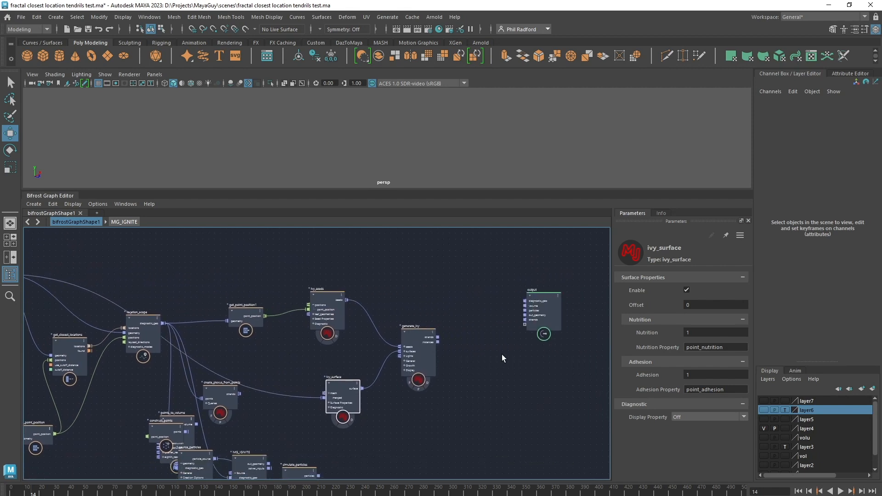
{"action": "left_click_drag", "start_coordinate": [437, 336], "coordinate": [535, 324]}
{"action": "left_click_drag", "start_coordinate": [416, 342], "coordinate": [425, 345]}
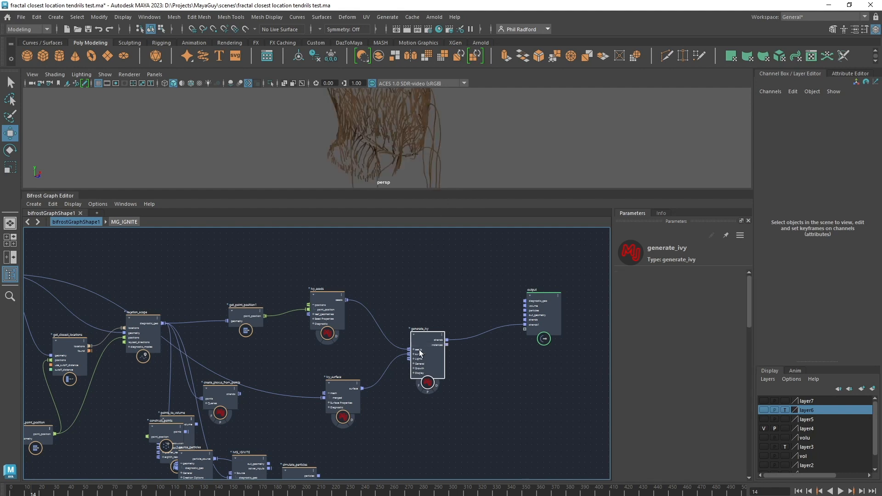
Enlarge the viewport and move the emit sphere around the cubes and head to test the ivy, ending at X 0.759, Y 3.061, Z 1.576.
{"action": "left_click_drag", "start_coordinate": [417, 198], "coordinate": [464, 367]}
{"action": "mouse_move", "coordinate": [504, 247]}
{"action": "left_mouse_down", "text": "alt"}
{"action": "mouse_move", "coordinate": [455, 217]}
{"action": "mouse_move", "coordinate": [380, 220]}
{"action": "mouse_move", "coordinate": [540, 225]}
{"action": "mouse_move", "coordinate": [497, 246]}
{"action": "mouse_move", "coordinate": [509, 242]}
{"action": "left_mouse_up", "text": "alt"}
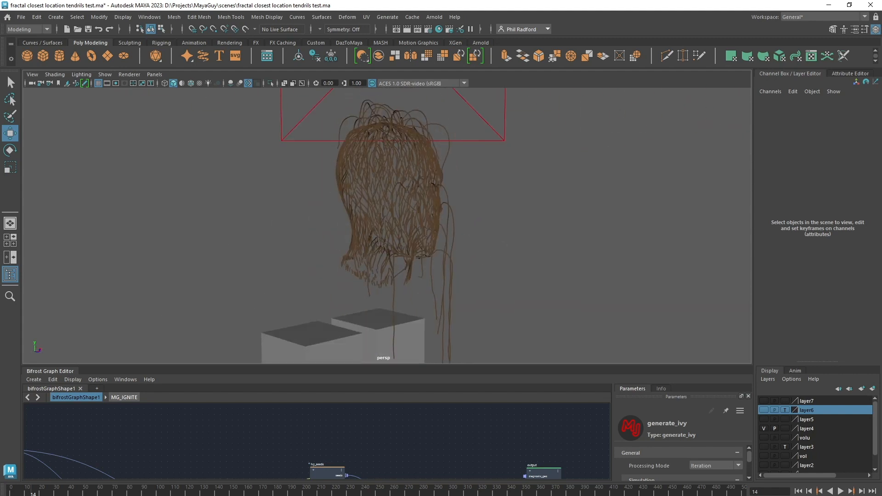
{"action": "left_click_drag", "start_coordinate": [409, 260], "coordinate": [402, 259], "text": "alt"}
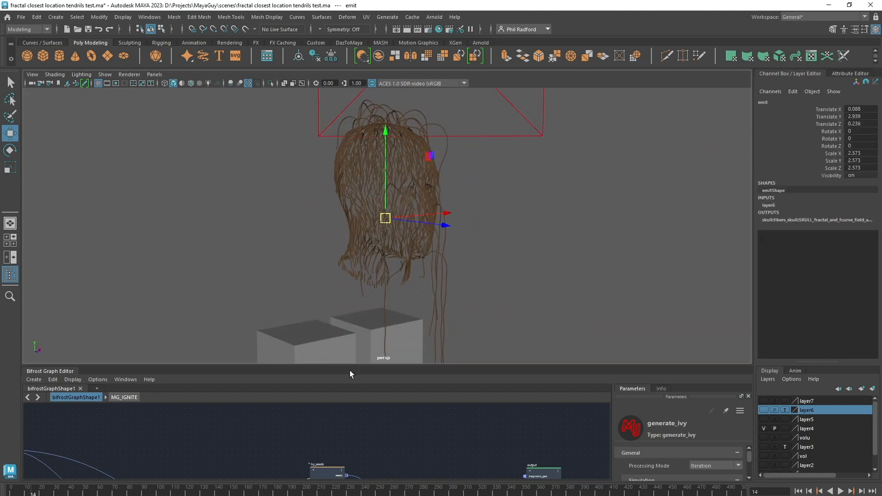
{"action": "left_click_drag", "start_coordinate": [385, 219], "coordinate": [293, 295]}
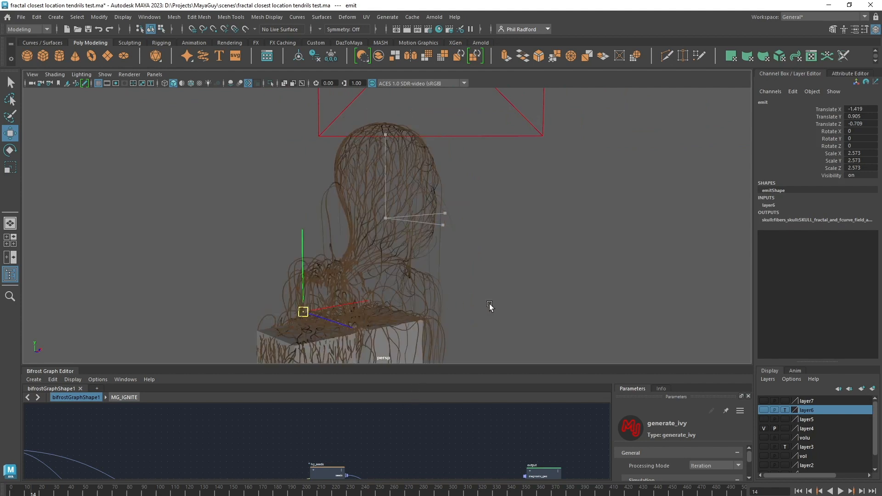
{"action": "middle_click_drag", "start_coordinate": [499, 292], "coordinate": [511, 257], "text": "alt"}
{"action": "right_click_drag", "start_coordinate": [511, 258], "coordinate": [423, 258], "text": "alt"}
{"action": "left_click_drag", "start_coordinate": [469, 267], "coordinate": [372, 278], "text": "alt"}
{"action": "left_click_drag", "start_coordinate": [379, 133], "coordinate": [271, 187]}
{"action": "left_click_drag", "start_coordinate": [292, 280], "coordinate": [518, 179]}
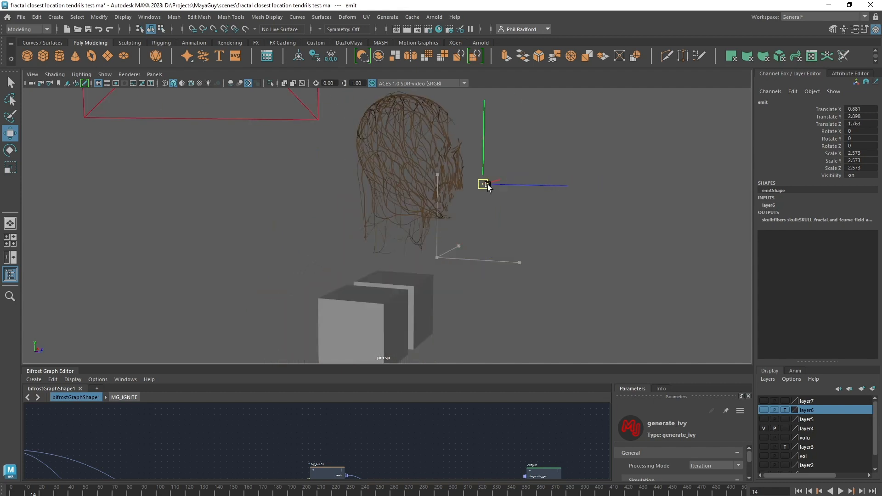
{"action": "left_click_drag", "start_coordinate": [503, 247], "coordinate": [467, 249], "text": "alt"}
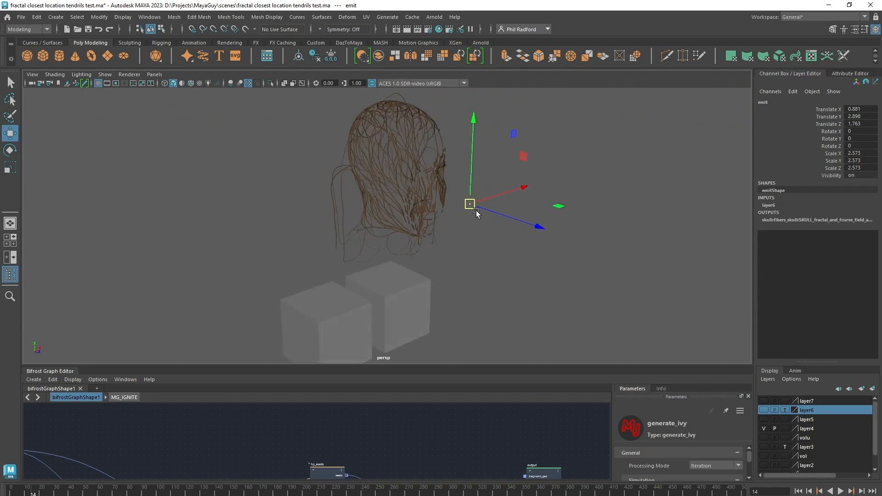
{"action": "left_click_drag", "start_coordinate": [471, 206], "coordinate": [461, 197]}
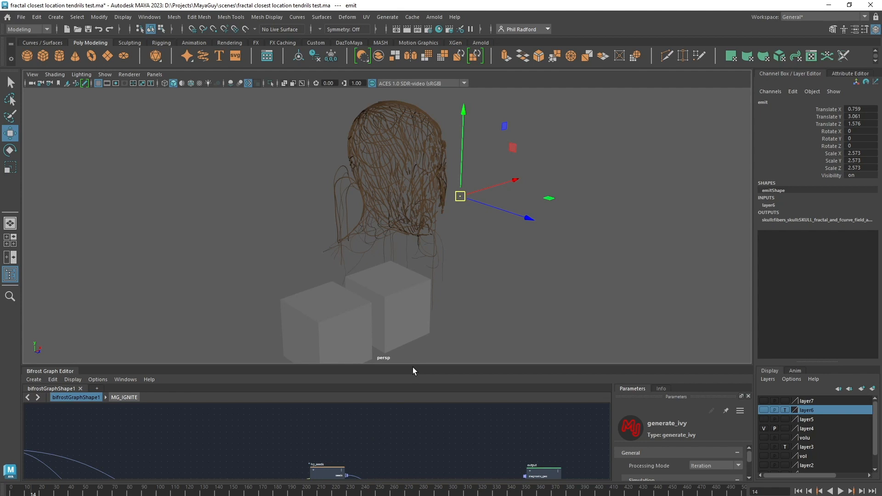
Disconnect generate_ivy from the output node and move generate_ivy, ivy_seeds and get_point_position1 down beside ivy_surface.
{"action": "left_click_drag", "start_coordinate": [424, 338], "coordinate": [446, 221]}
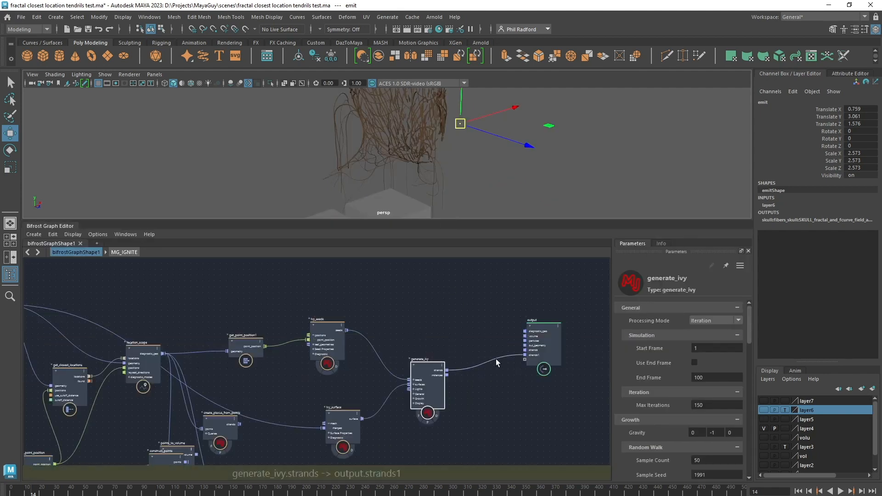
{"action": "left_click_drag", "start_coordinate": [495, 359], "coordinate": [431, 412]}
{"action": "left_click_drag", "start_coordinate": [426, 372], "coordinate": [417, 424]}
{"action": "left_click_drag", "start_coordinate": [324, 325], "coordinate": [316, 387]}
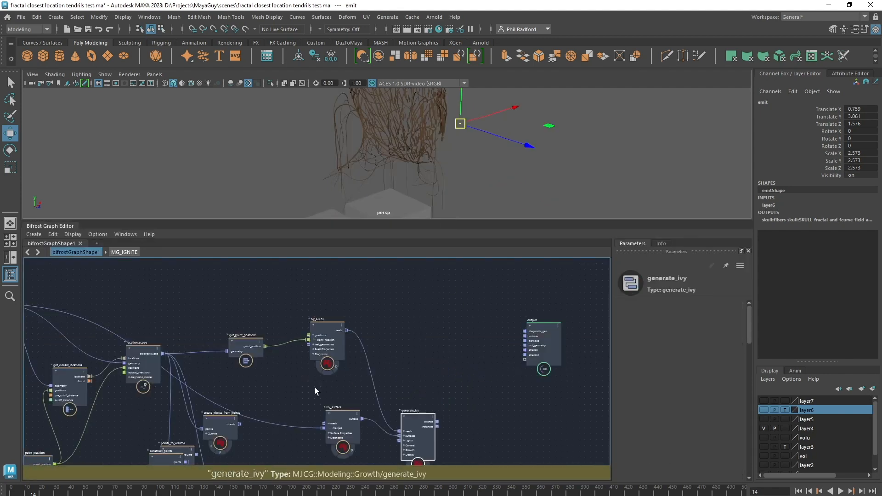
{"action": "left_click_drag", "start_coordinate": [258, 351], "coordinate": [267, 421]}
{"action": "left_click_drag", "start_coordinate": [322, 403], "coordinate": [310, 443]}
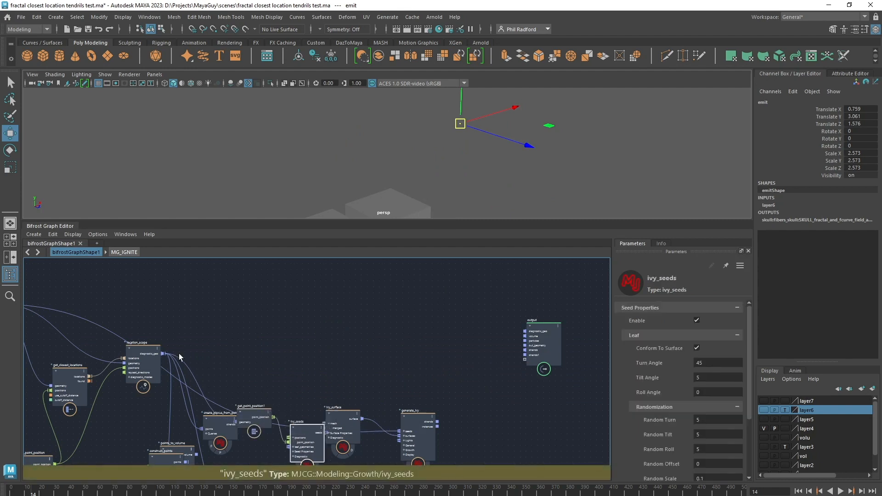
Add a point_scope node to the graph in the free space between location_scope and the output node.
{"action": "left_click", "coordinate": [277, 341]}
{"action": "key", "text": "Tab"}
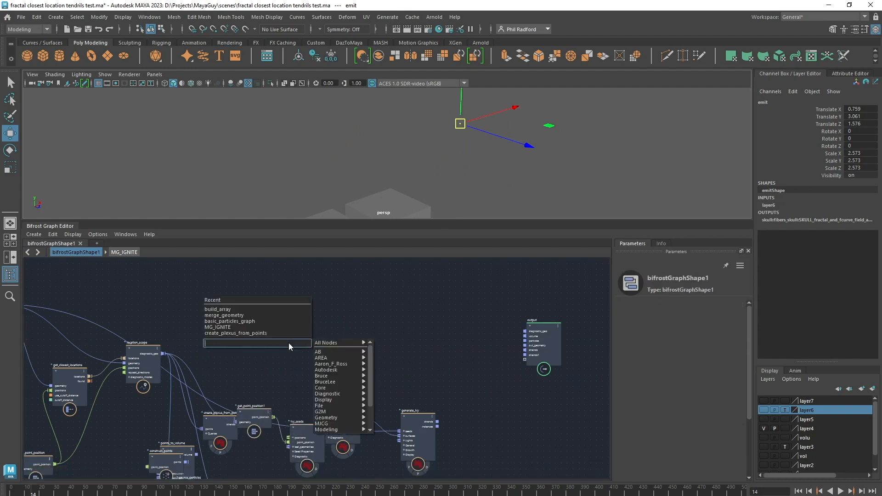
{"action": "type", "text": "poin"}
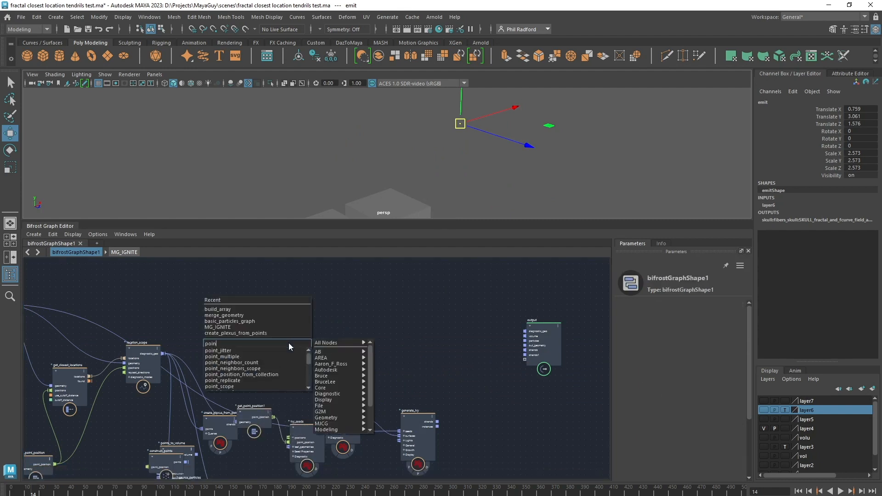
{"action": "key", "text": "Down"}
{"action": "key", "text": "Down"}
{"action": "key", "text": "Down"}
{"action": "key", "text": "Down"}
{"action": "key", "text": "Down"}
{"action": "key", "text": "Down"}
{"action": "key", "text": "Down"}
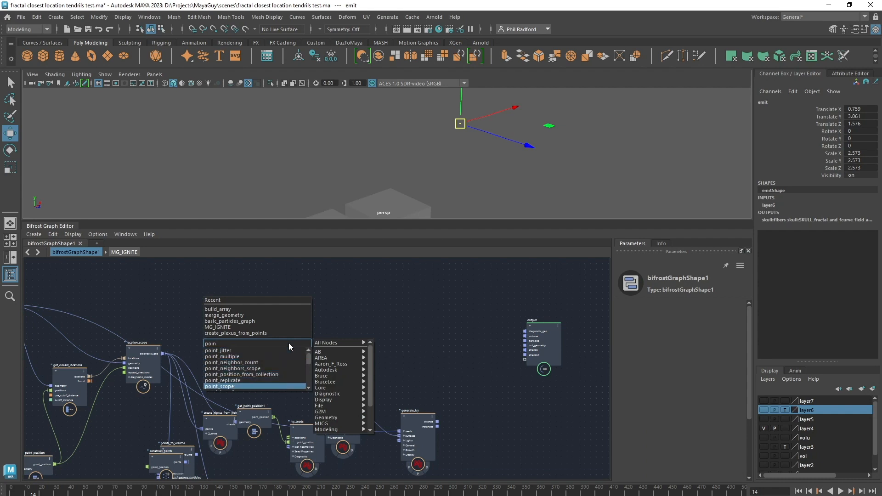
{"action": "key", "text": "Return"}
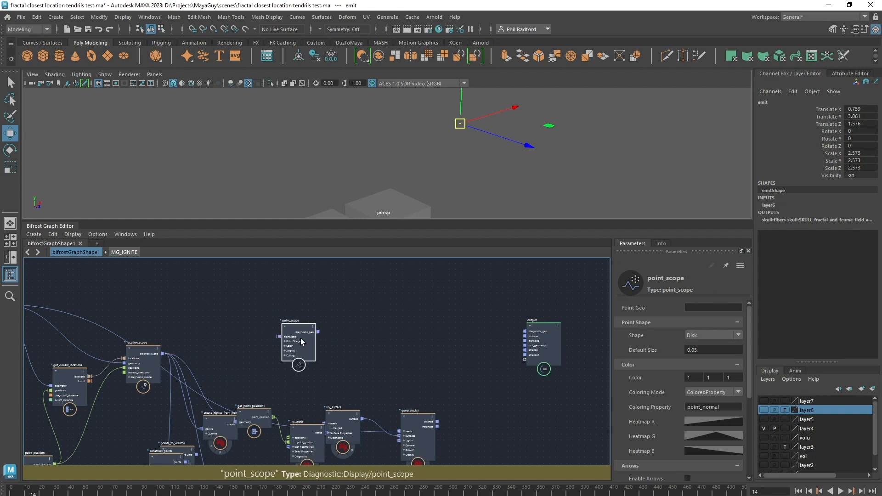
Connect location_scope's diagnostic_geo through point_scope to a new output port, and set the point shape to Circle.
{"action": "left_click_drag", "start_coordinate": [163, 354], "coordinate": [539, 362]}
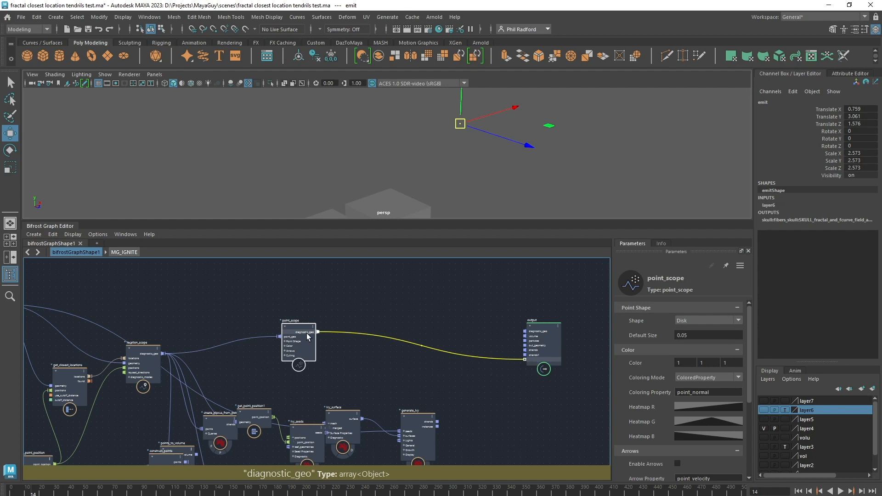
{"action": "left_click_drag", "start_coordinate": [307, 337], "coordinate": [338, 318]}
{"action": "left_click", "coordinate": [698, 319]}
{"action": "left_click", "coordinate": [691, 342]}
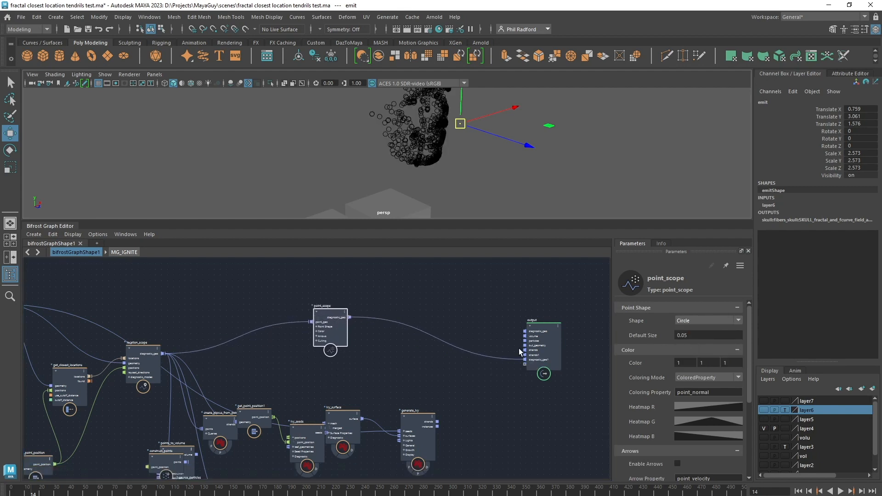
{"action": "left_click_drag", "start_coordinate": [444, 135], "coordinate": [387, 182], "text": "alt"}
{"action": "middle_click_drag", "start_coordinate": [387, 182], "coordinate": [450, 173]}
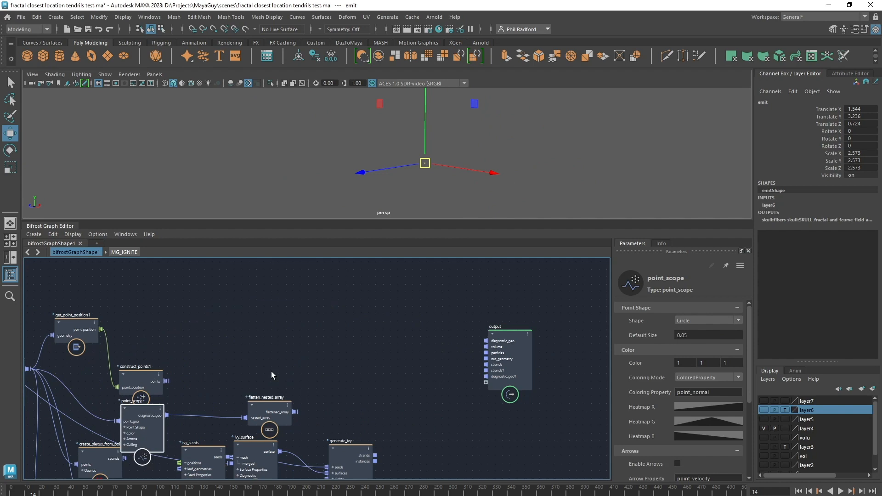
{"action": "middle_click_drag", "start_coordinate": [272, 371], "coordinate": [246, 334]}
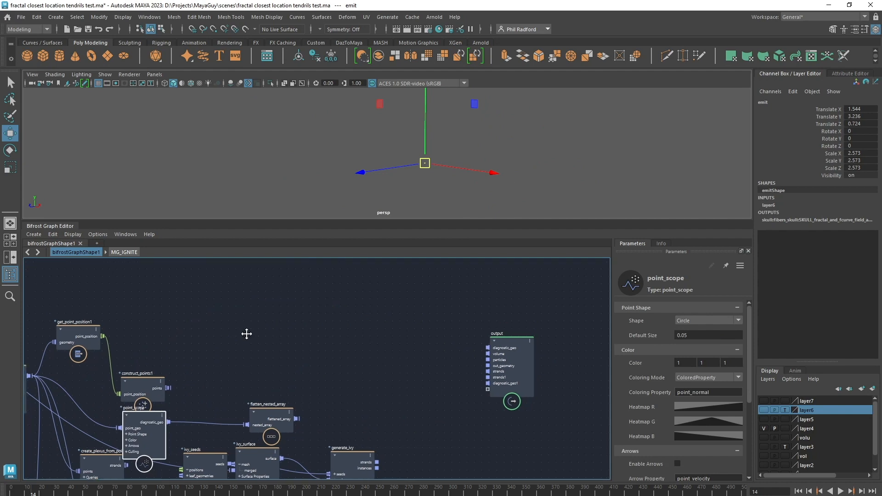
Move the output node up and away from the other nodes to make room in the graph.
{"action": "scroll", "coordinate": [246, 334], "scroll_direction": "down", "scroll_amount": 1}
{"action": "left_click", "coordinate": [454, 366]}
{"action": "left_click_drag", "start_coordinate": [457, 367], "coordinate": [507, 313]}
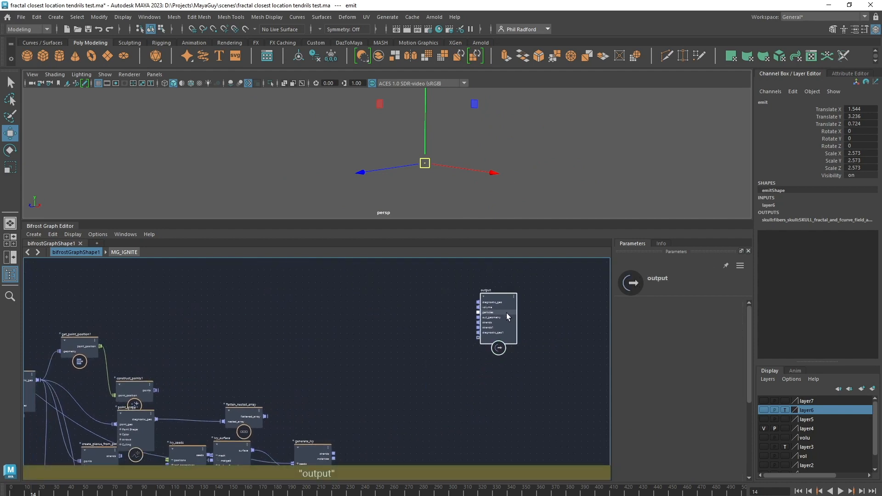
{"action": "scroll", "coordinate": [392, 361], "scroll_direction": "up", "scroll_amount": 3}
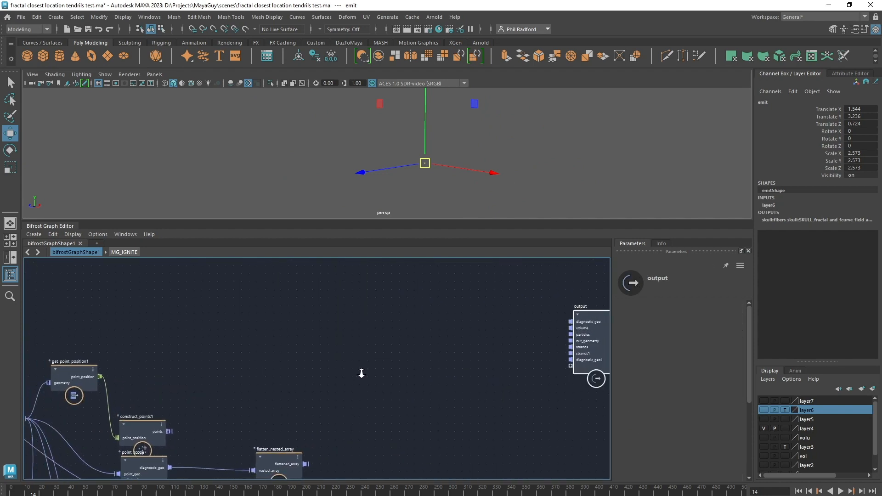
{"action": "middle_click_drag", "start_coordinate": [362, 373], "coordinate": [367, 363]}
Add a Fractal_Vector_Force compound in the free space before the output node.
{"action": "left_click", "coordinate": [397, 370]}
{"action": "key", "text": "Tab"}
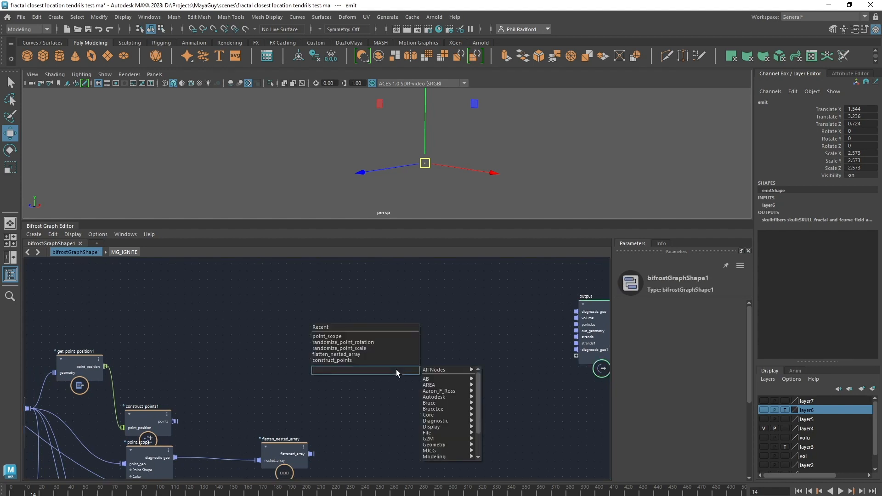
{"action": "type", "text": "fractal"}
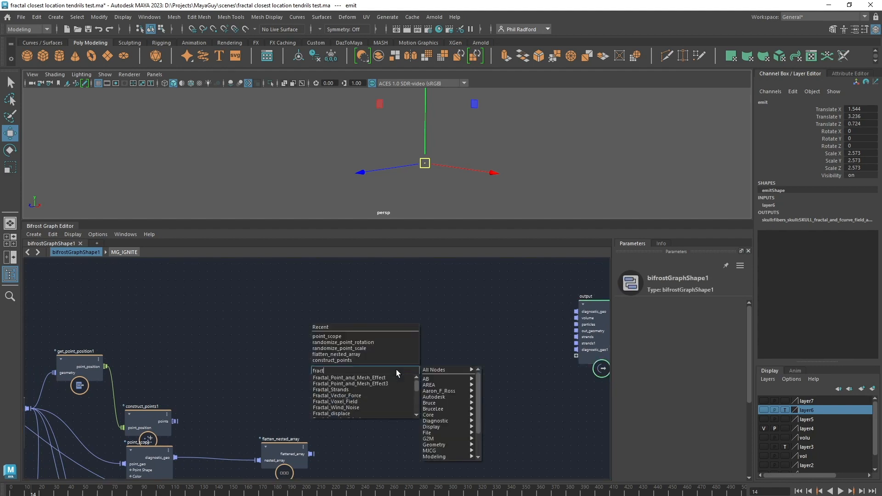
{"action": "key", "text": "Down"}
{"action": "key", "text": "Down"}
{"action": "key", "text": "Down"}
{"action": "key", "text": "Down"}
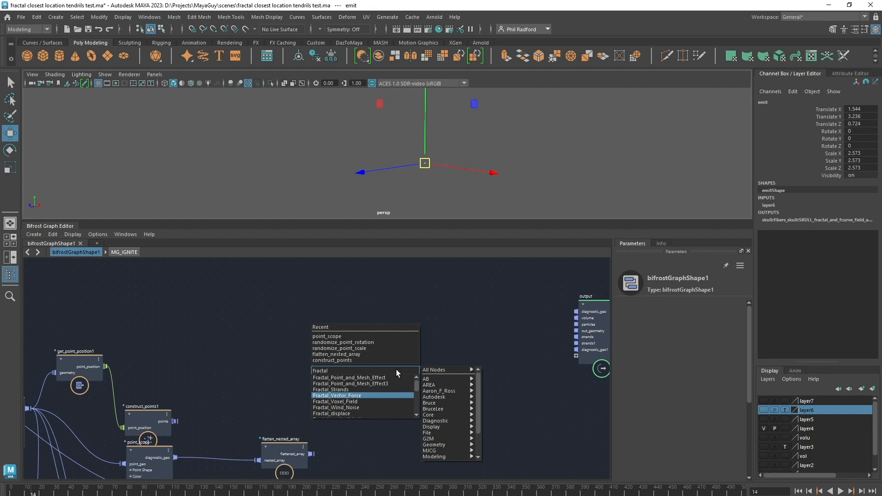
{"action": "key", "text": "Return"}
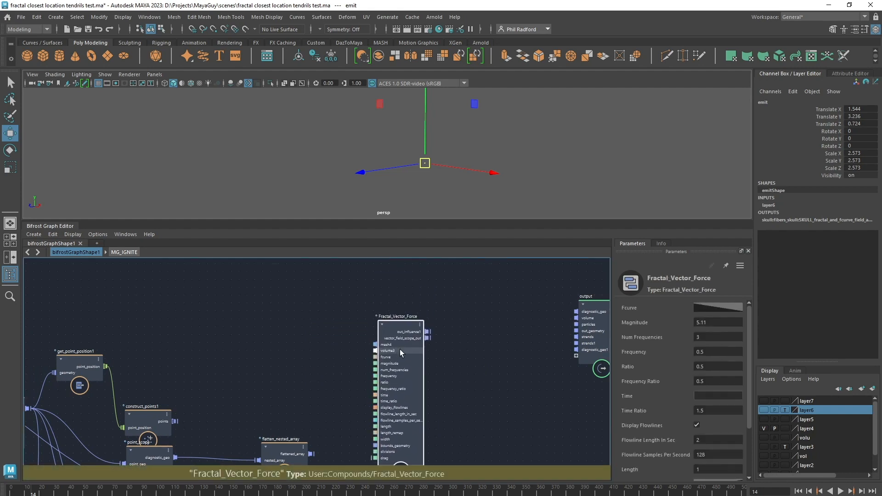
Gather the particle, MG_IGNITE, plexus, ivy and point_scope nodes downstream of location_scope into one cluster and delete them all.
{"action": "scroll", "coordinate": [214, 347], "scroll_direction": "down", "scroll_amount": 4}
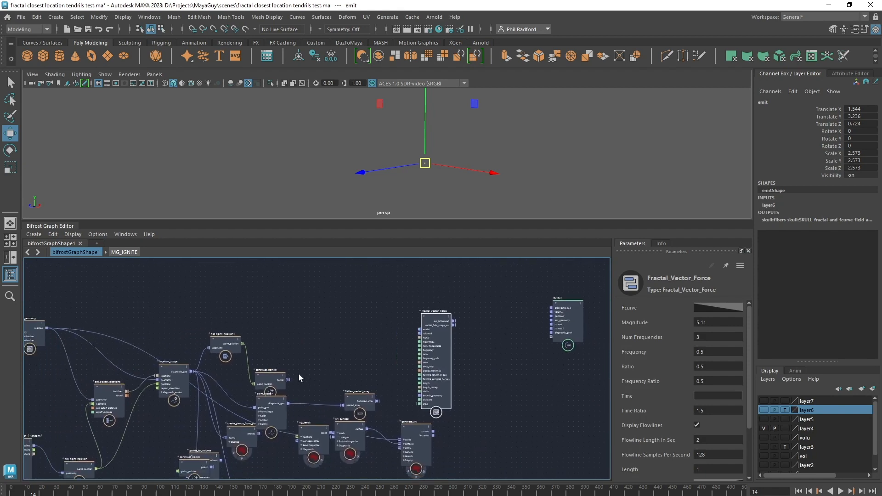
{"action": "middle_click_drag", "start_coordinate": [297, 358], "coordinate": [296, 291]}
{"action": "left_click_drag", "start_coordinate": [221, 281], "coordinate": [230, 372]}
{"action": "left_click_drag", "start_coordinate": [263, 311], "coordinate": [258, 381]}
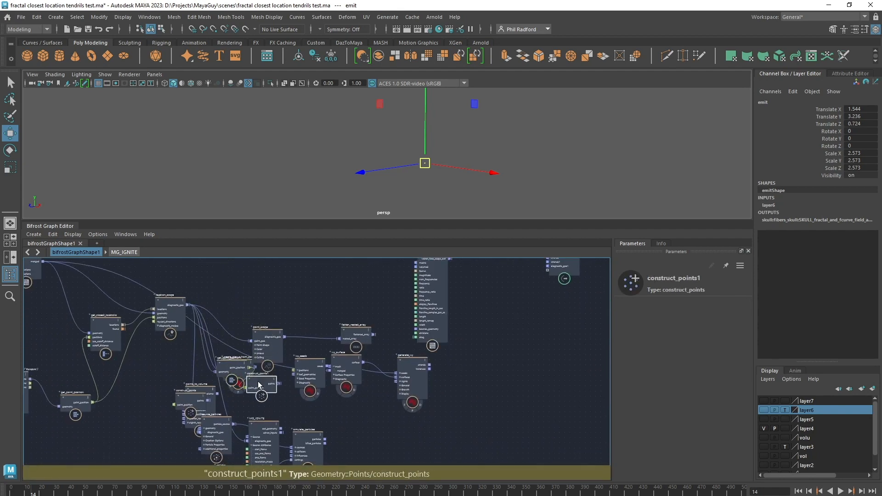
{"action": "left_click_drag", "start_coordinate": [269, 331], "coordinate": [260, 410]}
{"action": "left_click_drag", "start_coordinate": [358, 332], "coordinate": [307, 424]}
{"action": "left_click_drag", "start_coordinate": [409, 379], "coordinate": [370, 411]}
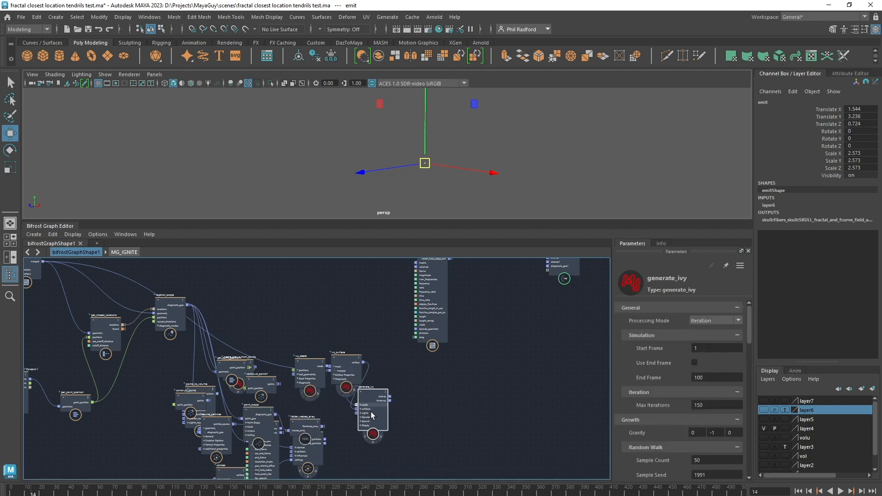
{"action": "middle_click_drag", "start_coordinate": [432, 419], "coordinate": [424, 398]}
{"action": "left_click_drag", "start_coordinate": [410, 457], "coordinate": [149, 357]}
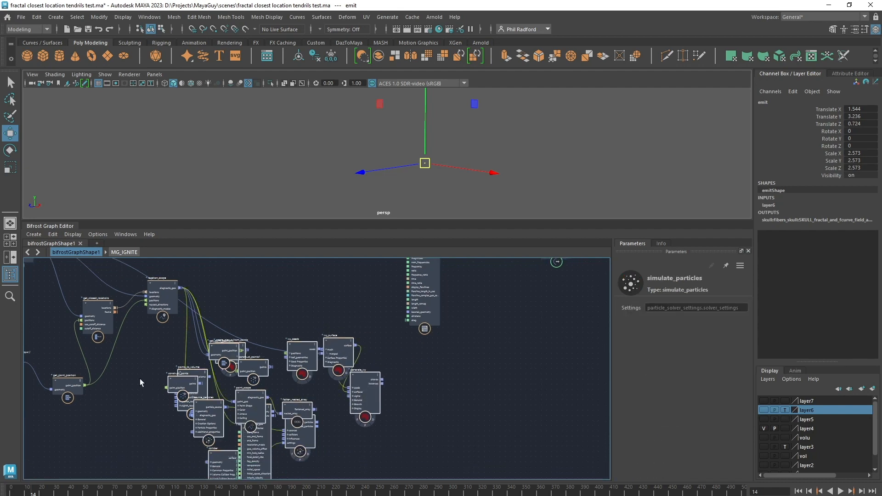
{"action": "key", "text": "Delete"}
Delete the pCubeShape1 and pCubeShape2 input nodes feeding build_array.
{"action": "middle_click_drag", "start_coordinate": [242, 342], "coordinate": [459, 422]}
{"action": "scroll", "coordinate": [315, 391], "scroll_direction": "down", "scroll_amount": 1}
{"action": "scroll", "coordinate": [459, 422], "scroll_direction": "up", "scroll_amount": 1}
{"action": "middle_click_drag", "start_coordinate": [439, 416], "coordinate": [393, 438]}
{"action": "scroll", "coordinate": [447, 406], "scroll_direction": "down", "scroll_amount": 1}
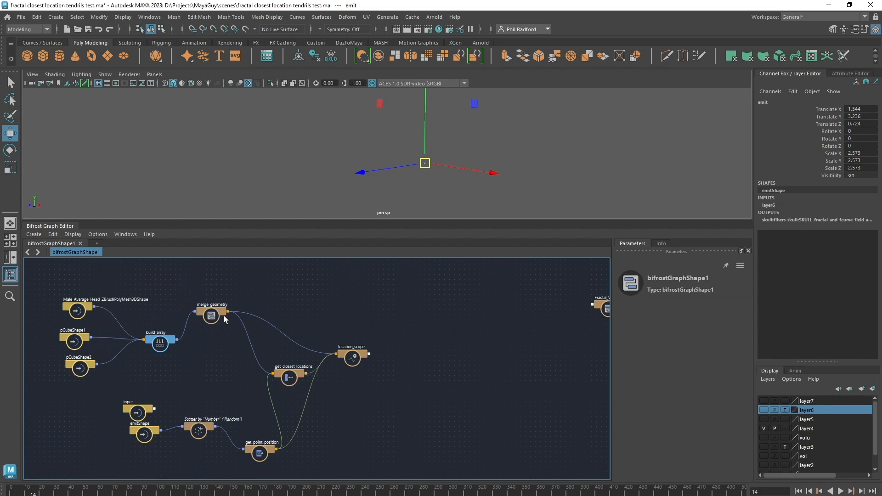
{"action": "left_click", "coordinate": [162, 330]}
{"action": "left_click_drag", "start_coordinate": [162, 330], "coordinate": [160, 331]}
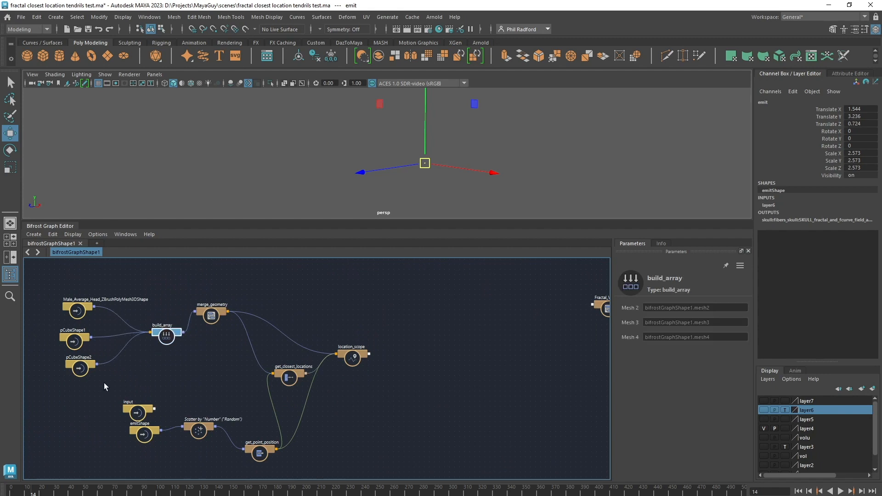
{"action": "left_click_drag", "start_coordinate": [104, 382], "coordinate": [48, 324]}
{"action": "key", "text": "Delete"}
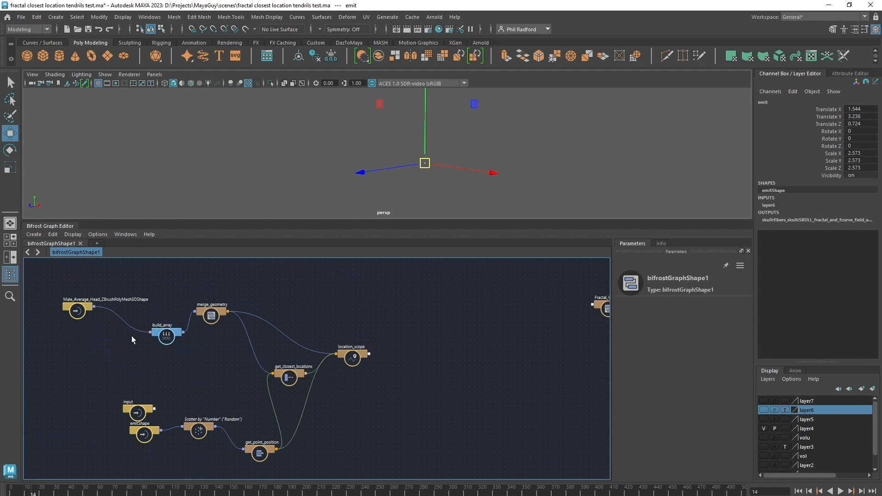
Connect the male head's mesh4 output directly to the geometry inputs of get_closest_locations and location_scope.
{"action": "scroll", "coordinate": [201, 357], "scroll_direction": "up", "scroll_amount": 2}
{"action": "left_click_drag", "start_coordinate": [80, 304], "coordinate": [286, 391]}
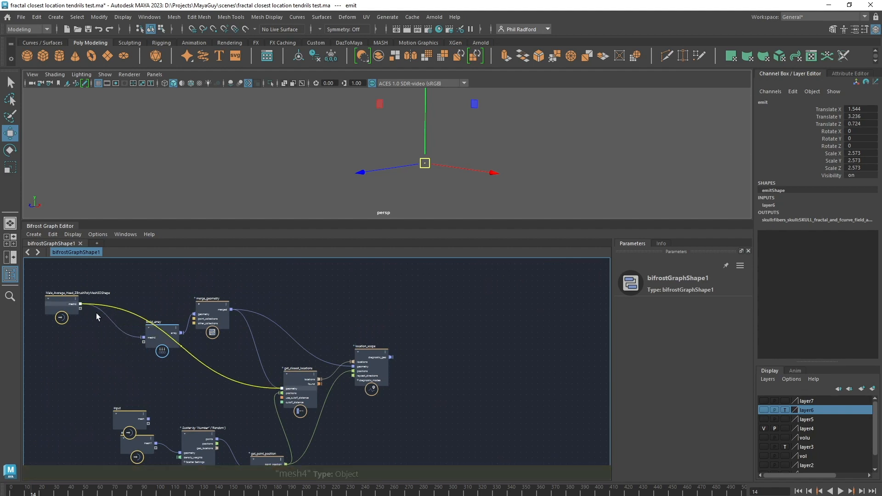
{"action": "left_click_drag", "start_coordinate": [80, 306], "coordinate": [361, 369]}
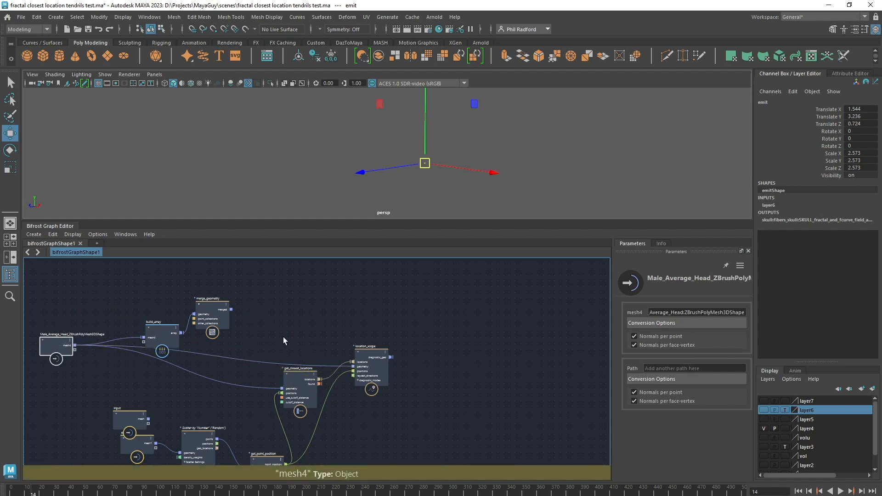
Delete the build_array and merge_geometry nodes and the unused input node above emitShape.
{"action": "left_click_drag", "start_coordinate": [169, 330], "coordinate": [173, 295]}
{"action": "left_click_drag", "start_coordinate": [270, 290], "coordinate": [154, 308]}
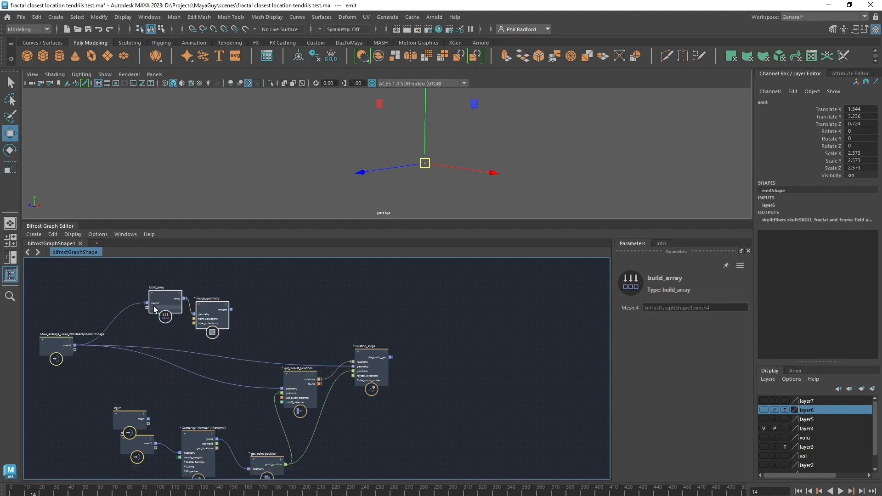
{"action": "key", "text": "Delete"}
{"action": "left_click", "coordinate": [124, 427]}
{"action": "key", "text": "Delete"}
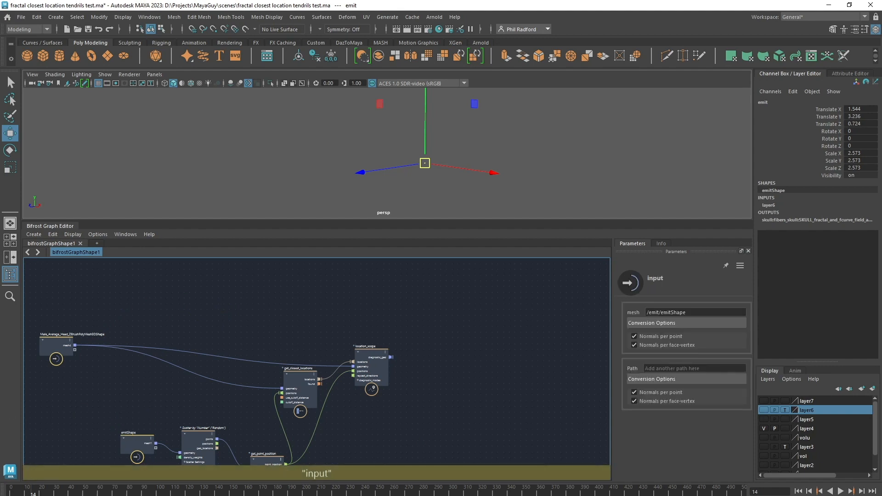
Move the head input, Fractal_Vector_Force and output nodes closer to the location nodes for a compact layout.
{"action": "left_click", "coordinate": [69, 350]}
{"action": "left_click_drag", "start_coordinate": [69, 350], "coordinate": [181, 358]}
{"action": "middle_click_drag", "start_coordinate": [461, 396], "coordinate": [283, 380], "text": "alt"}
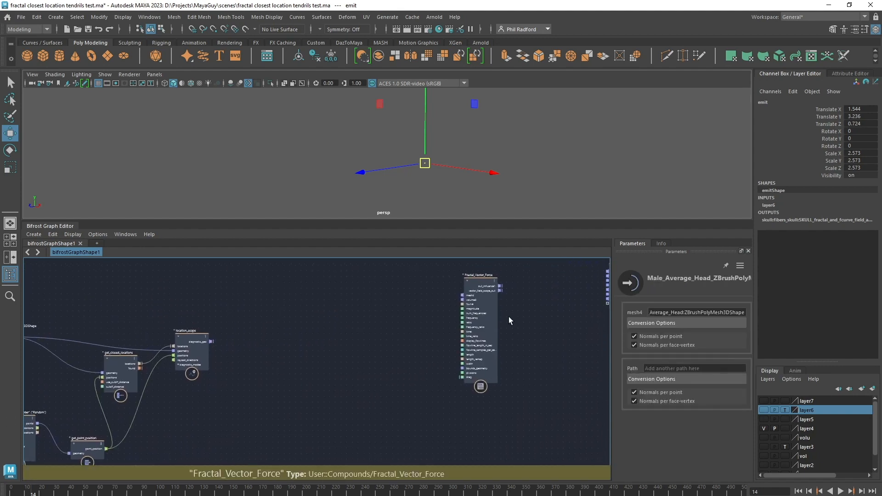
{"action": "left_click_drag", "start_coordinate": [483, 322], "coordinate": [343, 366]}
{"action": "middle_click_drag", "start_coordinate": [244, 387], "coordinate": [215, 391], "text": "alt"}
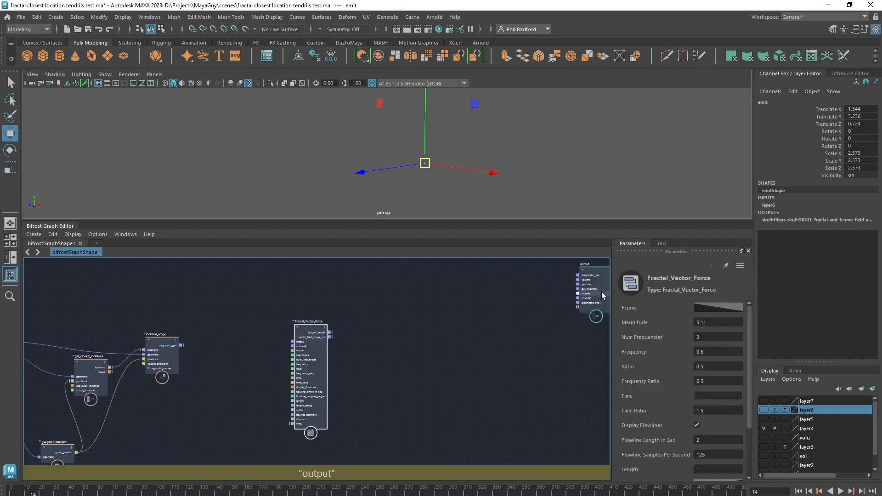
{"action": "left_click_drag", "start_coordinate": [603, 291], "coordinate": [399, 320]}
{"action": "middle_click_drag", "start_coordinate": [185, 400], "coordinate": [309, 388], "text": "alt"}
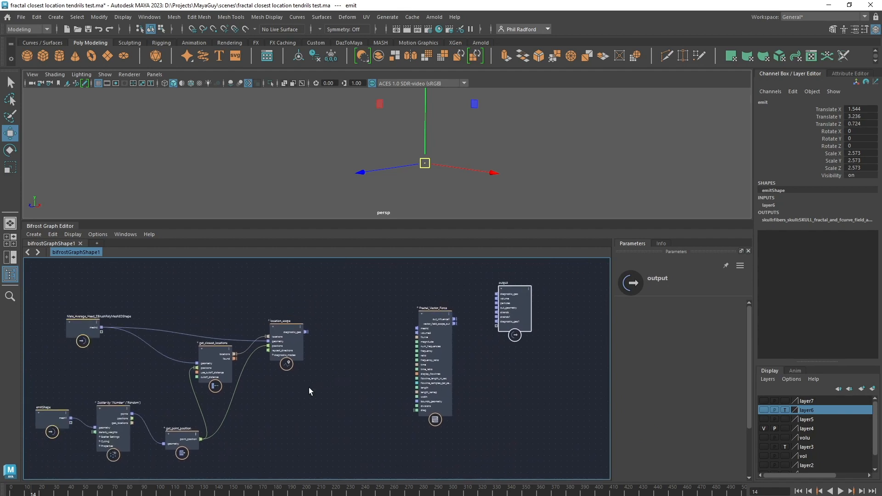
Connect location_scope's diagnostic_geo to a new output port and move the emit sphere to X 0.487, Y 3.275, Z 1.559.
{"action": "left_click_drag", "start_coordinate": [306, 331], "coordinate": [511, 327]}
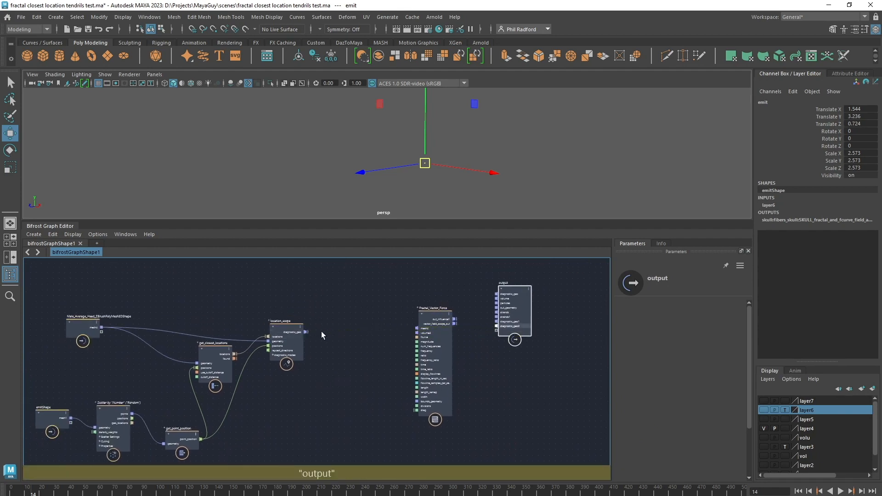
{"action": "left_click", "coordinate": [285, 336]}
{"action": "left_click_drag", "start_coordinate": [285, 336], "coordinate": [279, 302]}
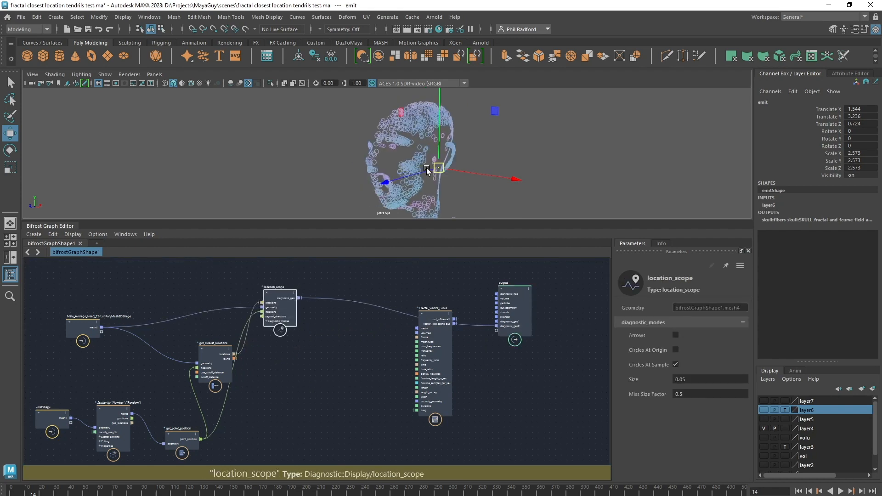
{"action": "left_click_drag", "start_coordinate": [426, 170], "coordinate": [377, 166]}
Raise Fractal_Vector_Force and the head input node, and lower location_scope to clear space between them.
{"action": "left_click_drag", "start_coordinate": [423, 374], "coordinate": [415, 335]}
{"action": "scroll", "coordinate": [338, 350], "scroll_direction": "up", "scroll_amount": 2}
{"action": "middle_click_drag", "start_coordinate": [344, 353], "coordinate": [353, 382], "text": "alt"}
{"action": "scroll", "coordinate": [338, 384], "scroll_direction": "down", "scroll_amount": 1}
{"action": "scroll", "coordinate": [354, 382], "scroll_direction": "down", "scroll_amount": 2}
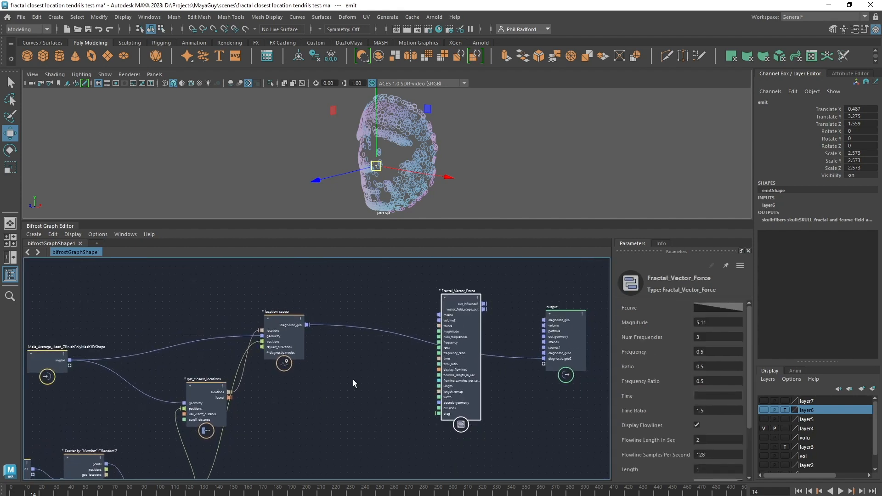
{"action": "left_click_drag", "start_coordinate": [289, 324], "coordinate": [323, 371]}
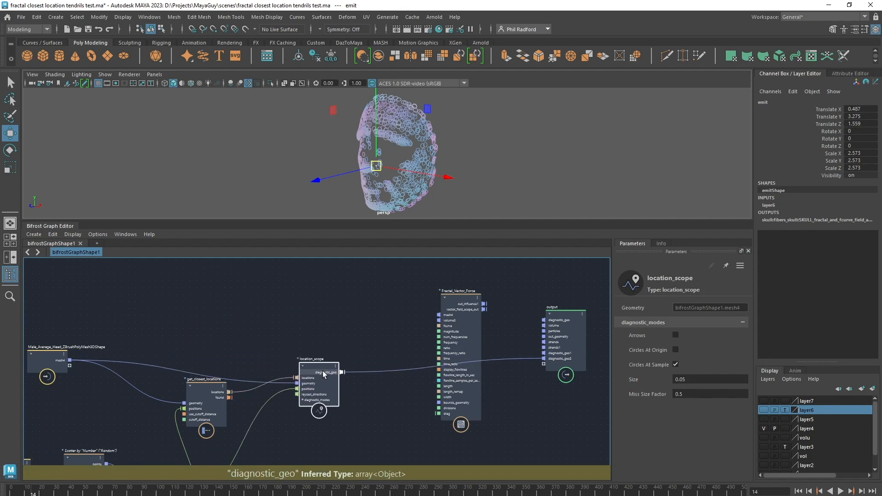
{"action": "mouse_move", "coordinate": [354, 327]}
{"action": "middle_mouse_down", "text": "alt"}
{"action": "mouse_move", "coordinate": [385, 306]}
{"action": "mouse_move", "coordinate": [368, 315]}
{"action": "middle_mouse_up", "text": "alt"}
{"action": "scroll", "coordinate": [376, 305], "scroll_direction": "down", "scroll_amount": 1}
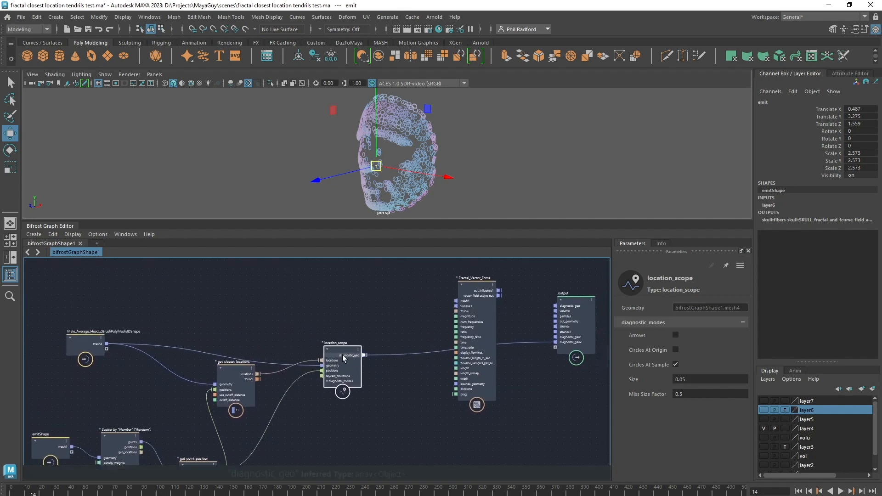
{"action": "left_click_drag", "start_coordinate": [343, 355], "coordinate": [335, 399]}
{"action": "left_click", "coordinate": [98, 327]}
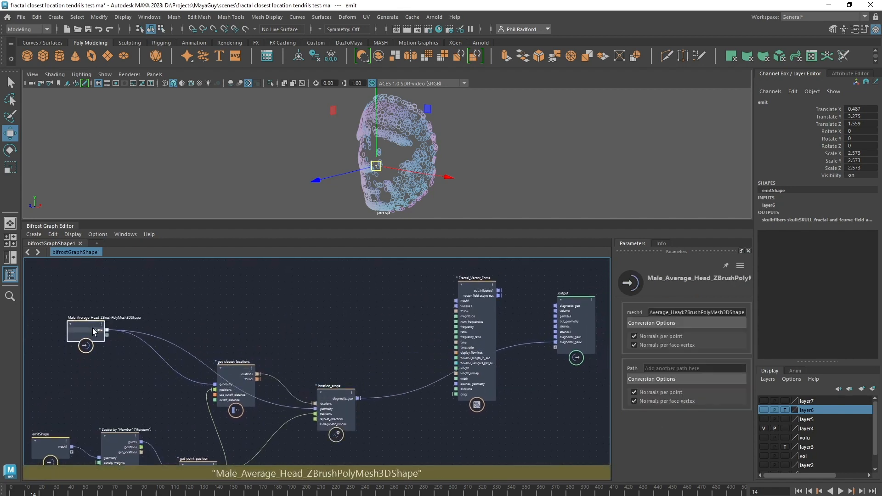
{"action": "left_click_drag", "start_coordinate": [93, 328], "coordinate": [97, 307]}
Open the Fractal_Vector_Force compound and go into the Fractal_Voxel_Field compound inside it.
{"action": "double_click", "coordinate": [473, 305]}
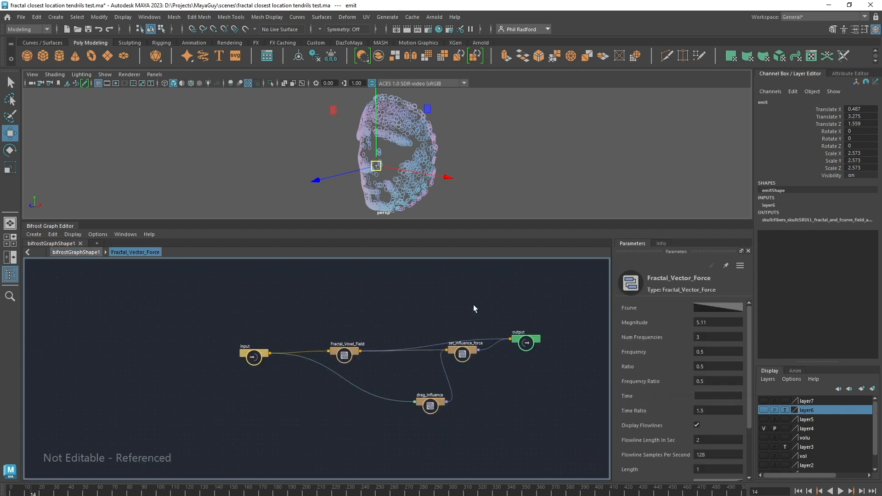
{"action": "scroll", "coordinate": [357, 350], "scroll_direction": "up", "scroll_amount": 6}
{"action": "middle_click_drag", "start_coordinate": [382, 385], "coordinate": [374, 315], "text": "alt"}
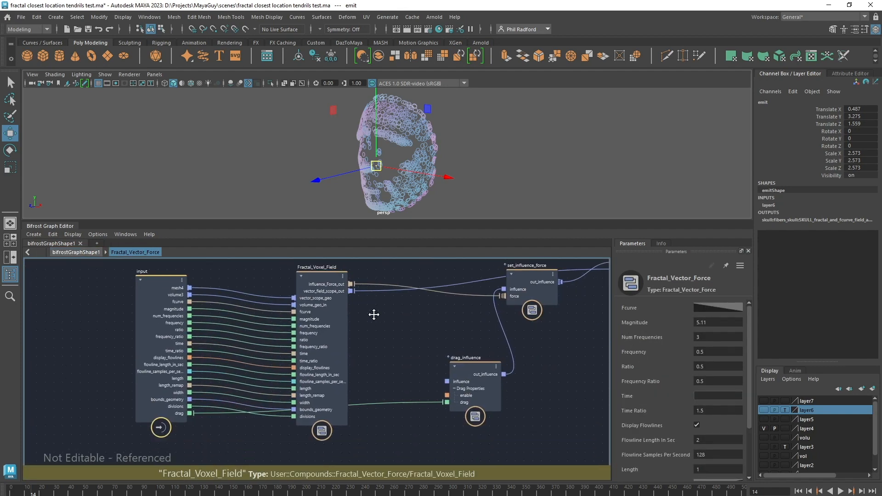
{"action": "double_click", "coordinate": [323, 314]}
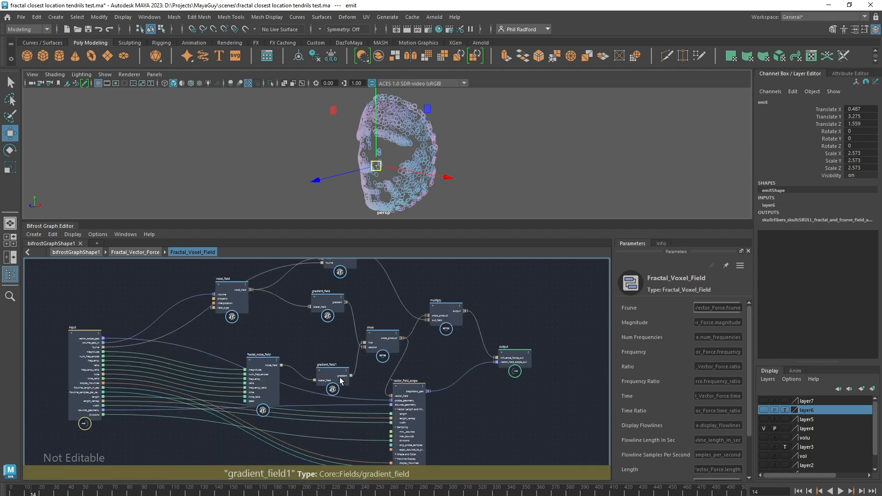
Spread the voxel_field, fcurve_field and cross nodes apart to examine how the voxel field is wired.
{"action": "middle_click_drag", "start_coordinate": [275, 329], "coordinate": [243, 365], "text": "alt"}
{"action": "left_click_drag", "start_coordinate": [198, 327], "coordinate": [169, 284]}
{"action": "left_click_drag", "start_coordinate": [311, 295], "coordinate": [299, 286]}
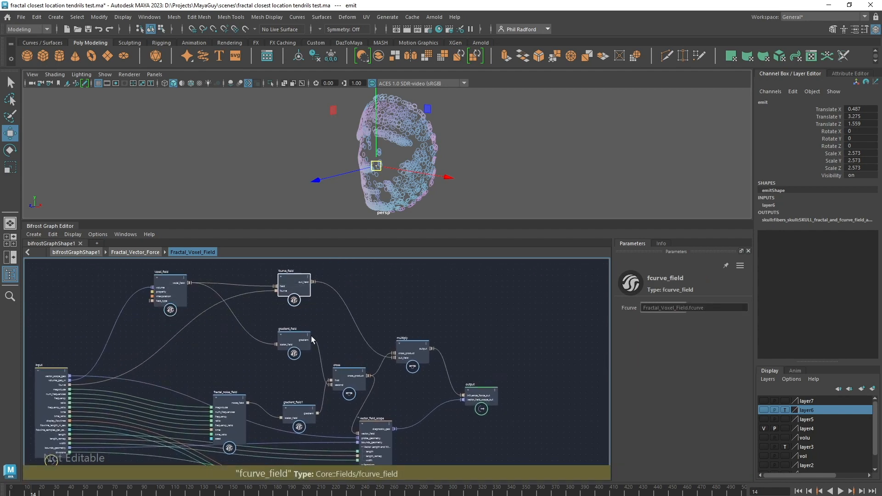
{"action": "left_click", "coordinate": [295, 340]}
{"action": "middle_click_drag", "start_coordinate": [291, 363], "coordinate": [269, 344], "text": "alt"}
{"action": "left_click_drag", "start_coordinate": [327, 360], "coordinate": [318, 353]}
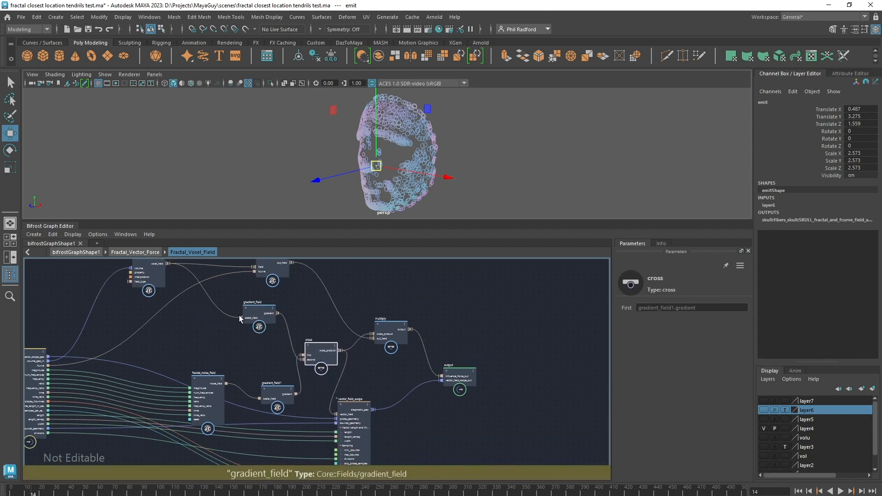
Separate the gradient_field, fcurve_field, multiply and cross nodes to examine how the gradients combine into the influence force.
{"action": "left_click", "coordinate": [259, 310]}
{"action": "left_click_drag", "start_coordinate": [258, 310], "coordinate": [254, 322]}
{"action": "middle_click_drag", "start_coordinate": [317, 295], "coordinate": [322, 305], "text": "alt"}
{"action": "left_click_drag", "start_coordinate": [280, 276], "coordinate": [299, 268]}
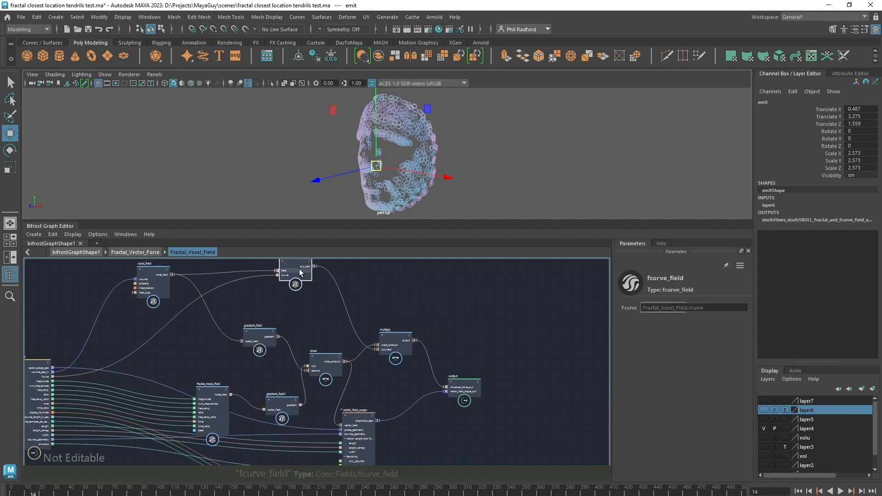
{"action": "left_click_drag", "start_coordinate": [389, 343], "coordinate": [416, 324]}
{"action": "left_click", "coordinate": [328, 362]}
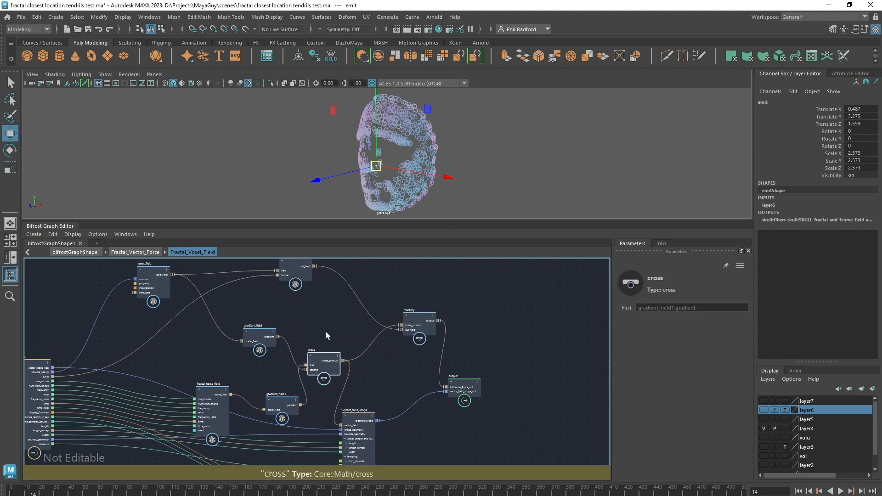
{"action": "middle_click_drag", "start_coordinate": [327, 332], "coordinate": [392, 313], "text": "alt"}
{"action": "scroll", "coordinate": [346, 321], "scroll_direction": "up", "scroll_amount": 1}
{"action": "left_click_drag", "start_coordinate": [311, 336], "coordinate": [307, 336]}
{"action": "middle_click_drag", "start_coordinate": [327, 312], "coordinate": [350, 332], "text": "alt"}
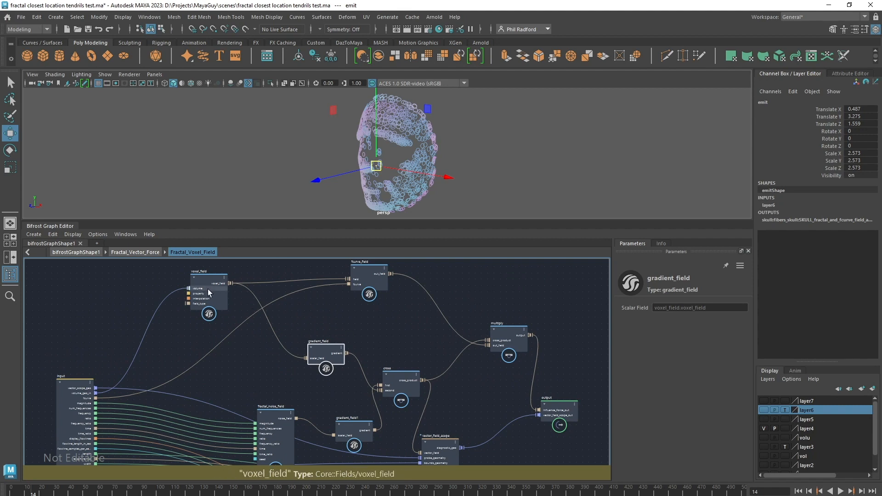
{"action": "left_click_drag", "start_coordinate": [207, 289], "coordinate": [212, 294]}
{"action": "left_click_drag", "start_coordinate": [328, 351], "coordinate": [313, 338]}
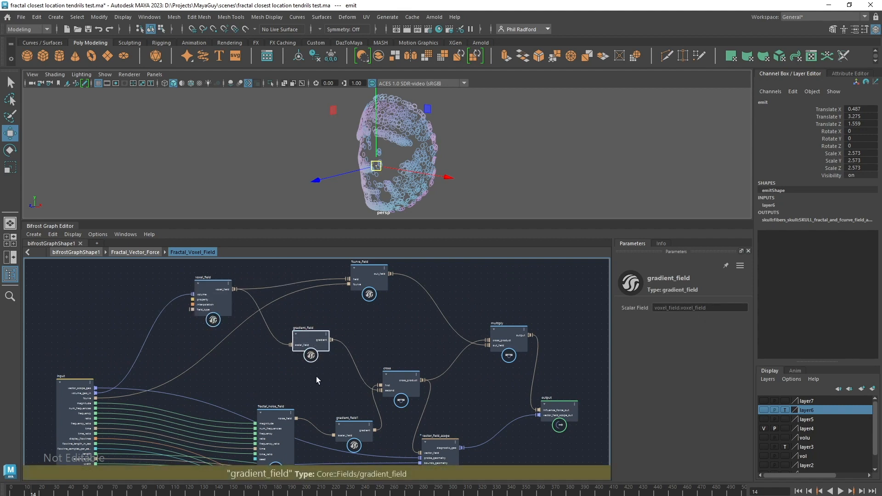
Separate fractal_noise_field, gradient_field1 and vector_field_scope to examine how the noise gradient, cross product and compound inputs are wired.
{"action": "middle_click_drag", "start_coordinate": [316, 376], "coordinate": [316, 350], "text": "alt"}
{"action": "left_click_drag", "start_coordinate": [276, 412], "coordinate": [270, 410]}
{"action": "left_click_drag", "start_coordinate": [350, 403], "coordinate": [337, 397]}
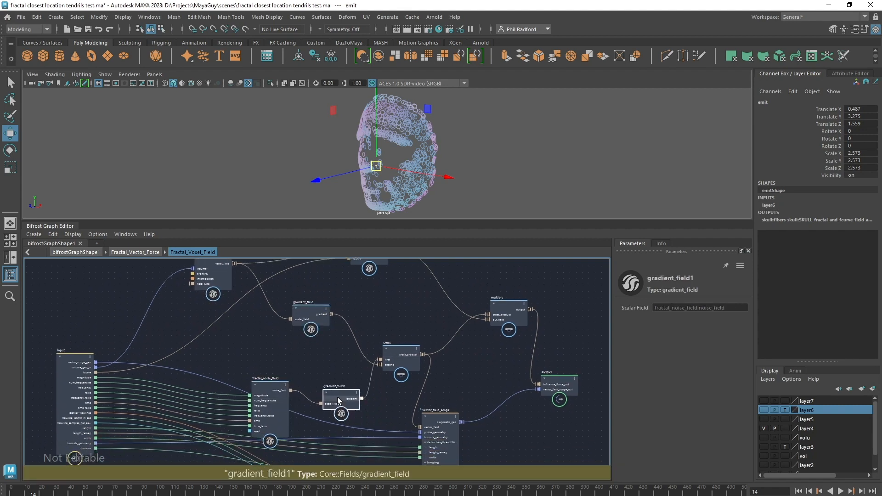
{"action": "middle_click_drag", "start_coordinate": [389, 402], "coordinate": [337, 368], "text": "alt"}
{"action": "left_click_drag", "start_coordinate": [380, 390], "coordinate": [390, 385]}
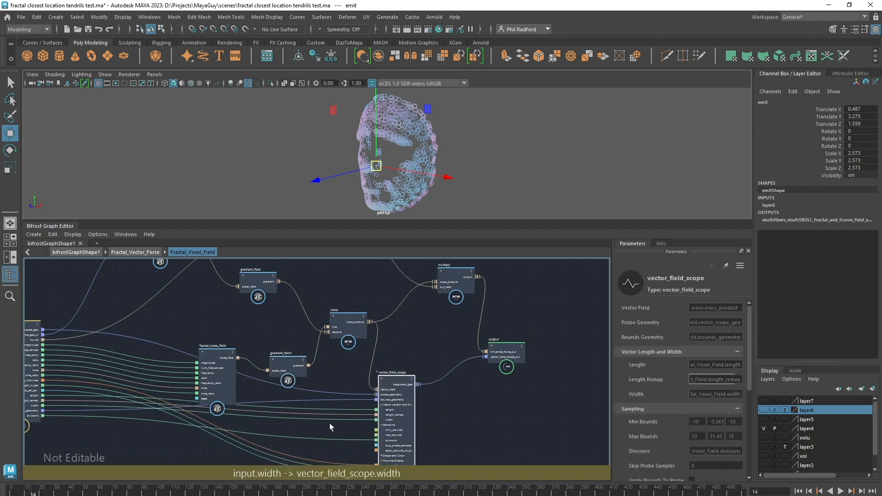
{"action": "middle_click_drag", "start_coordinate": [335, 407], "coordinate": [356, 381], "text": "alt"}
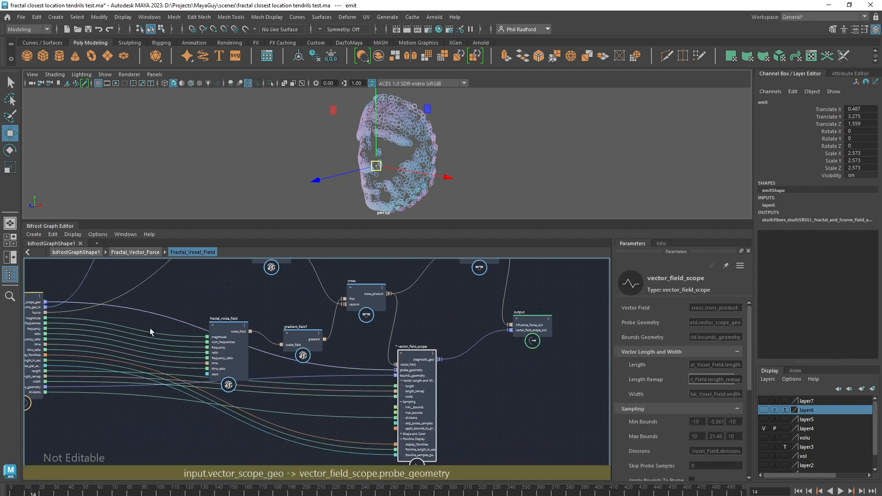
{"action": "middle_click_drag", "start_coordinate": [180, 432], "coordinate": [252, 434], "text": "alt"}
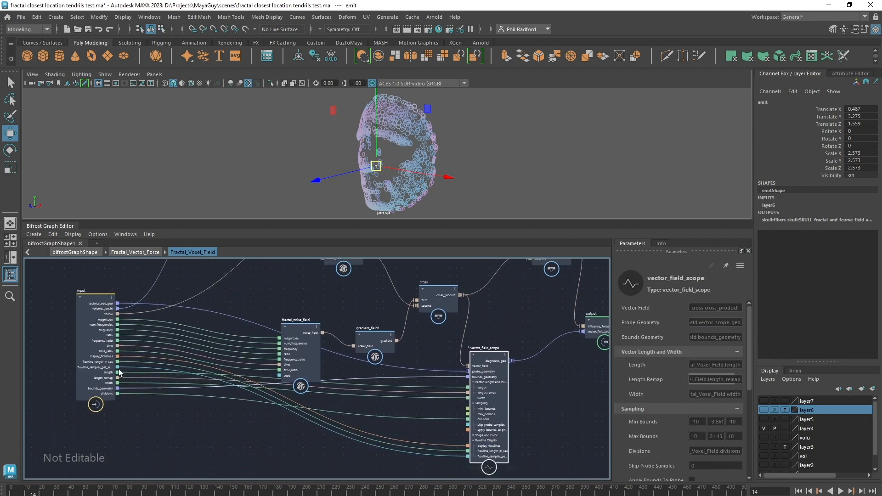
Return to the top-level bifrostGraphShape1 graph and raise the head input node slightly above get_closest_locations.
{"action": "left_click", "coordinate": [72, 253]}
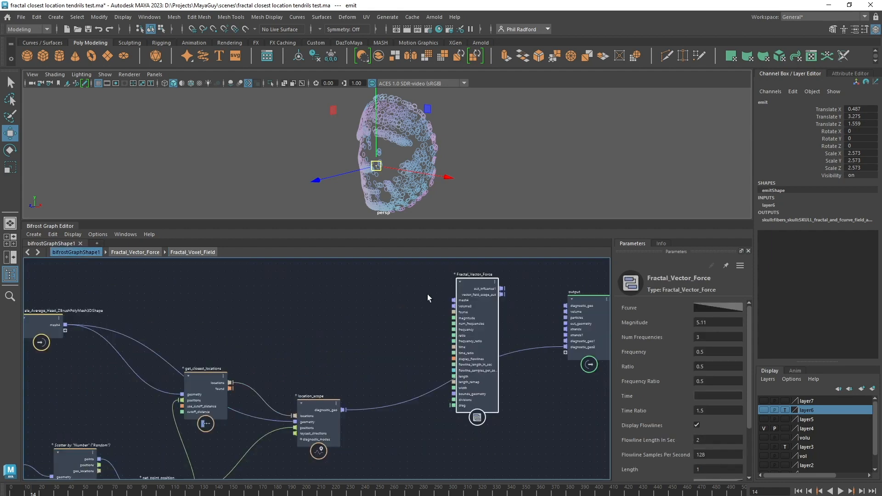
{"action": "middle_click_drag", "start_coordinate": [341, 353], "coordinate": [312, 345], "text": "alt"}
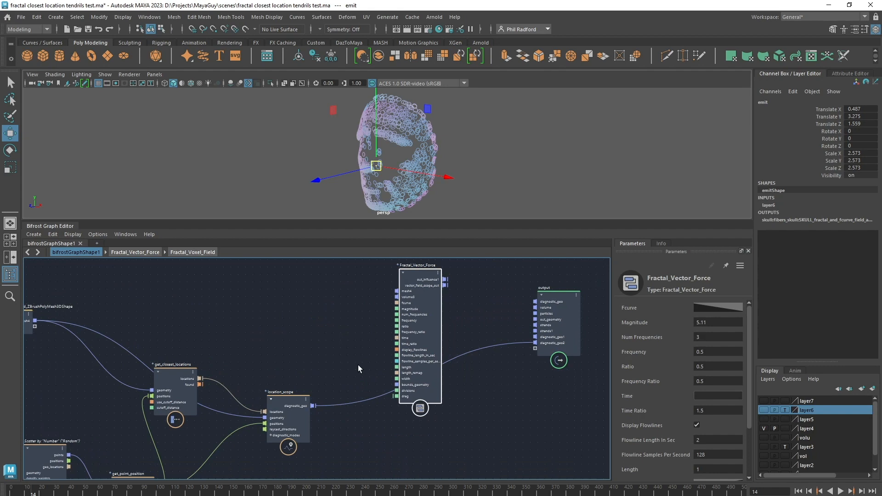
{"action": "middle_click_drag", "start_coordinate": [327, 344], "coordinate": [354, 360], "text": "alt"}
{"action": "right_click_drag", "start_coordinate": [354, 360], "coordinate": [346, 354], "text": "alt"}
{"action": "middle_click_drag", "start_coordinate": [345, 355], "coordinate": [367, 354], "text": "alt"}
{"action": "left_click_drag", "start_coordinate": [72, 337], "coordinate": [76, 315]}
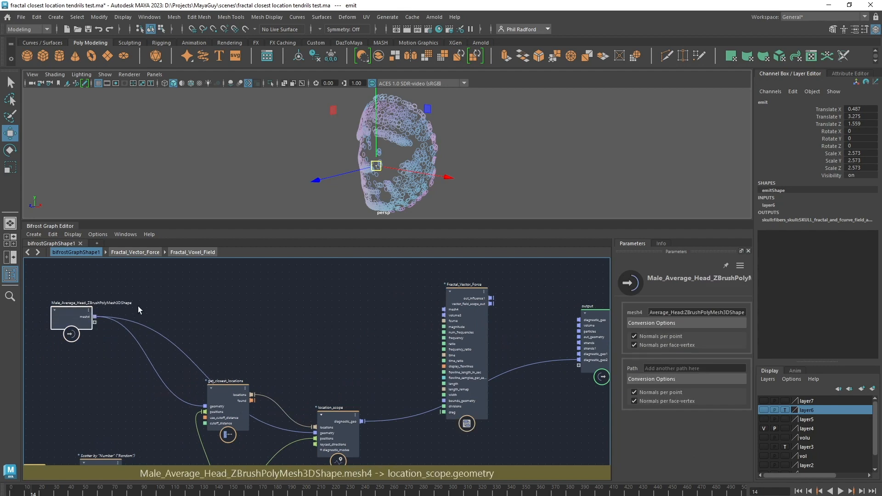
Add a mesh_to_volume node between the head input node and Fractal_Vector_Force.
{"action": "left_click", "coordinate": [203, 308]}
{"action": "key", "text": "Tab"}
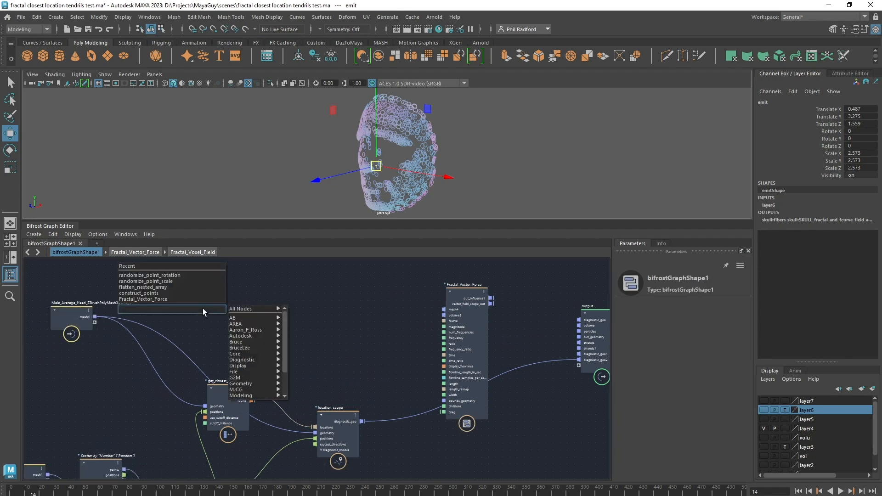
{"action": "type", "text": "volum"}
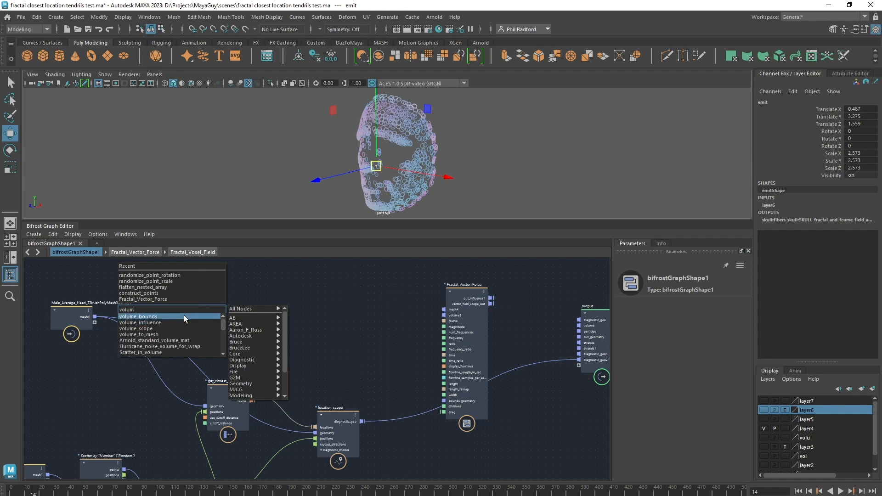
{"action": "scroll", "coordinate": [184, 315], "scroll_direction": "down", "scroll_amount": 3}
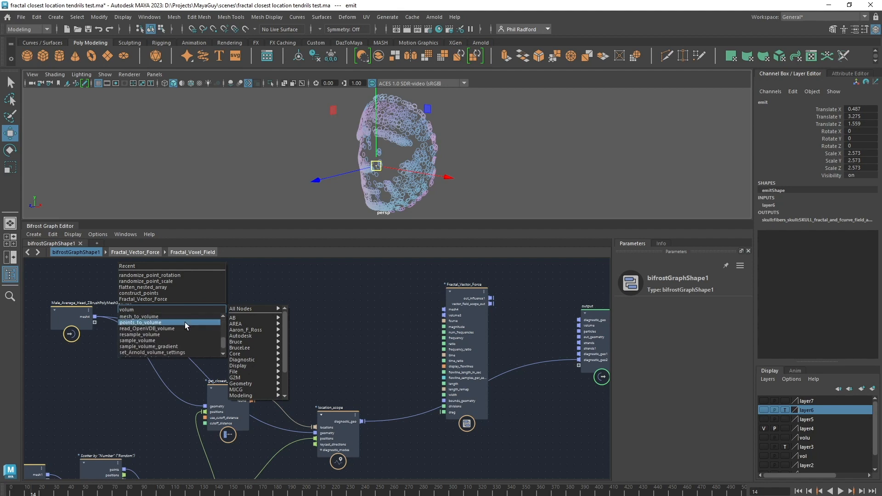
{"action": "left_click", "coordinate": [187, 316]}
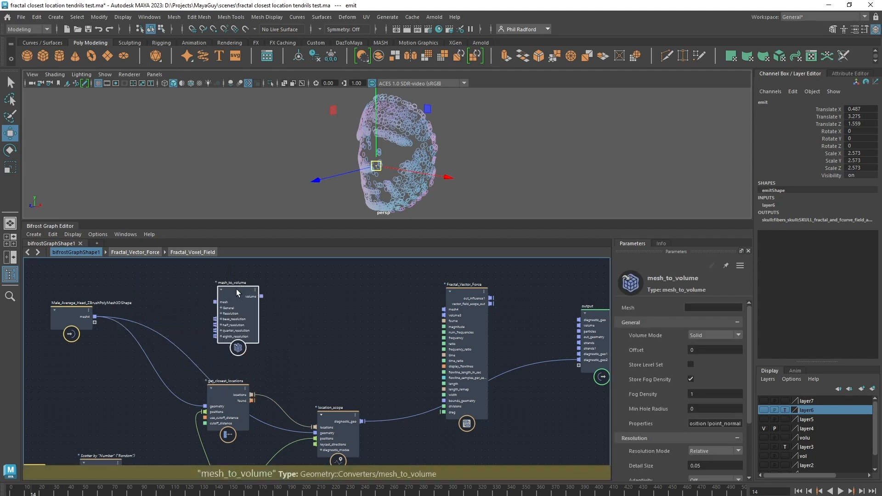
{"action": "left_click_drag", "start_coordinate": [236, 288], "coordinate": [242, 283]}
Wire the head mesh through mesh_to_volume into Fractal_Vector_Force's volume3, and location_scope's diagnostic_geo into mesh4, making both force inputs fan-in.
{"action": "left_click_drag", "start_coordinate": [95, 318], "coordinate": [296, 313]}
{"action": "left_click_drag", "start_coordinate": [312, 315], "coordinate": [442, 315]}
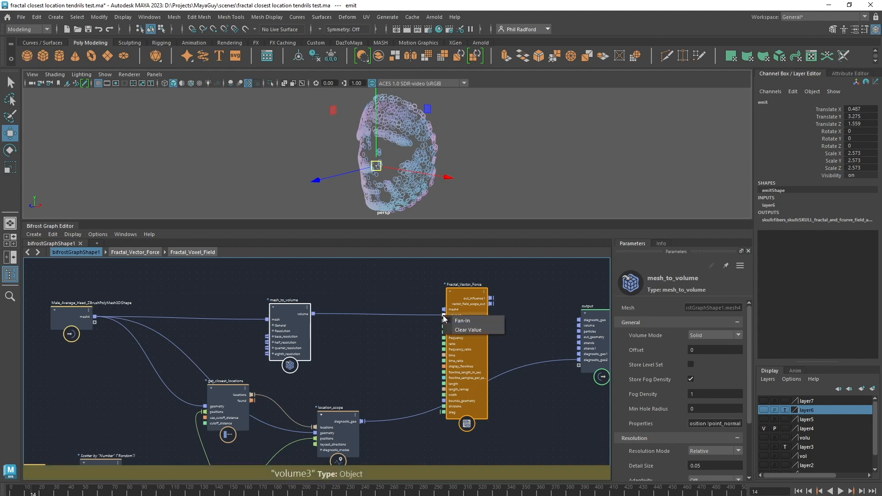
{"action": "left_click_drag", "start_coordinate": [337, 417], "coordinate": [445, 310]}
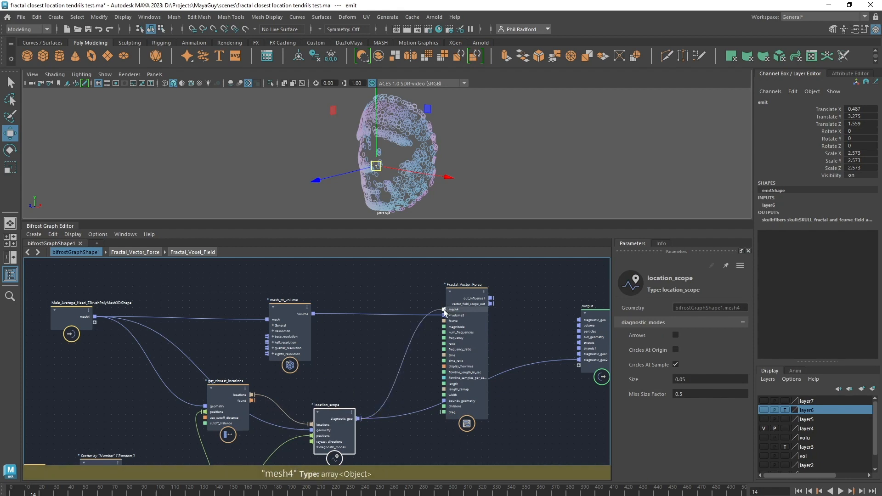
{"action": "right_click", "coordinate": [443, 308]}
{"action": "left_click", "coordinate": [462, 313]}
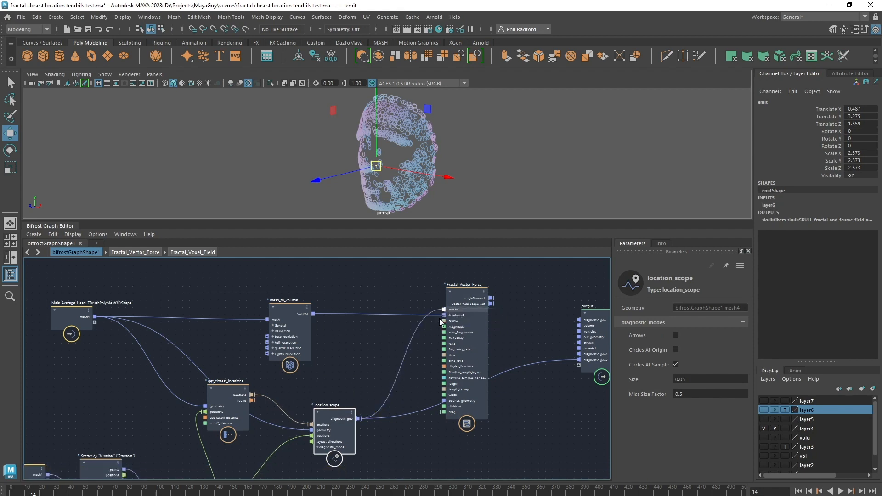
Move the output node farther from Fractal_Vector_Force and connect vector_field_scope_out to a new port on it.
{"action": "middle_click_drag", "start_coordinate": [537, 411], "coordinate": [377, 405], "text": "alt"}
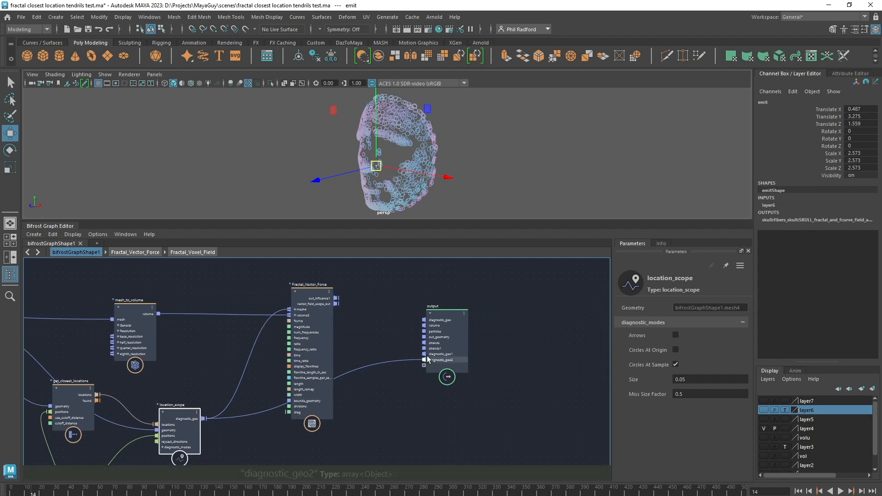
{"action": "left_click_drag", "start_coordinate": [437, 354], "coordinate": [495, 354]}
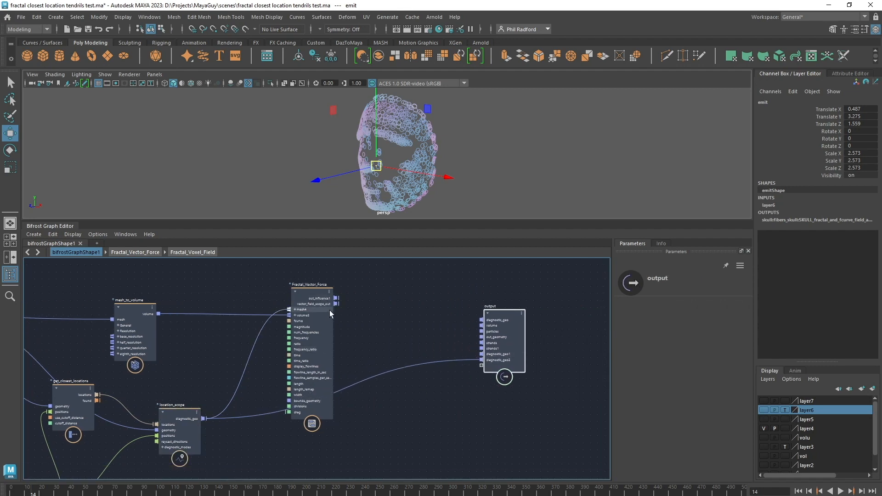
{"action": "left_click_drag", "start_coordinate": [336, 304], "coordinate": [487, 366]}
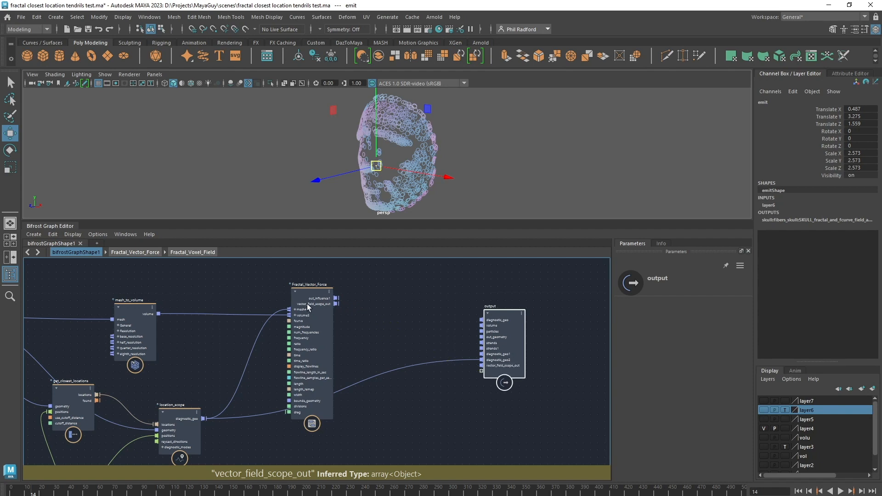
{"action": "left_click_drag", "start_coordinate": [317, 303], "coordinate": [310, 295]}
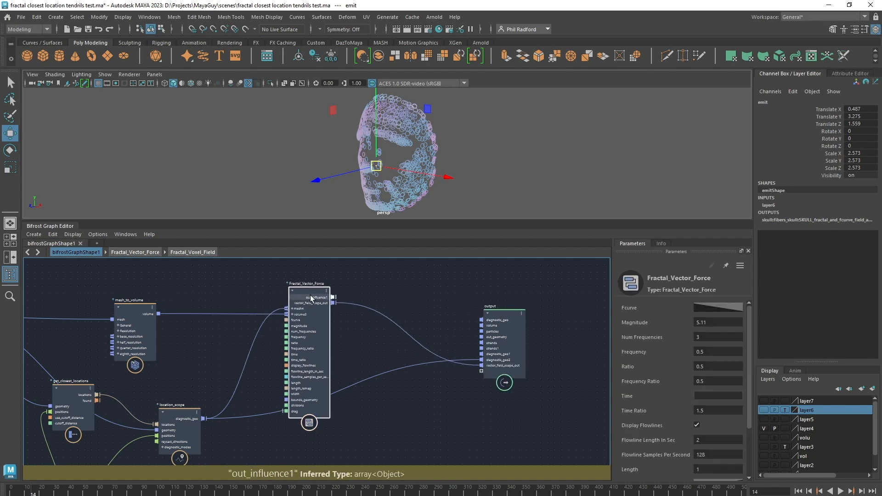
Raise the mesh_to_volume node slightly and enable its Store Level Set option.
{"action": "scroll", "coordinate": [658, 401], "scroll_direction": "down", "scroll_amount": 3}
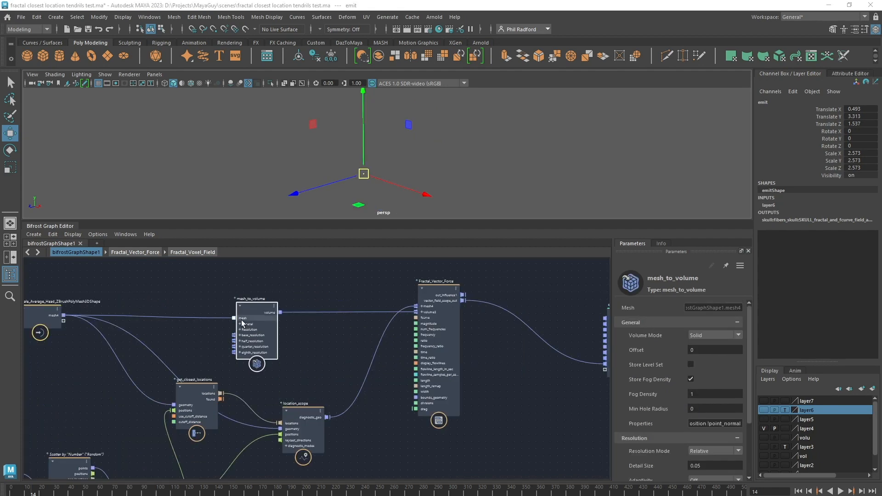
{"action": "left_click_drag", "start_coordinate": [241, 324], "coordinate": [233, 319]}
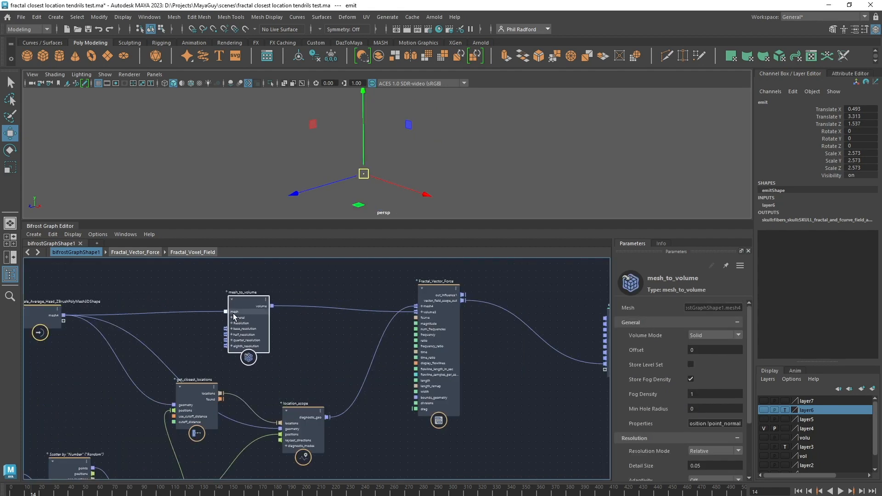
{"action": "left_click", "coordinate": [690, 365]}
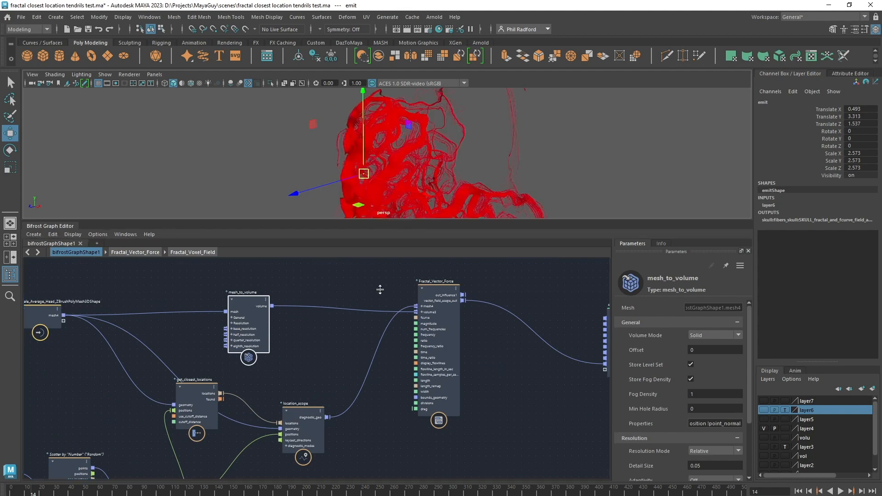
Enlarge the 3D viewport and set Fractal_Vector_Force's Magnitude to 1.
{"action": "left_click_drag", "start_coordinate": [380, 289], "coordinate": [382, 335]}
{"action": "left_click_drag", "start_coordinate": [432, 433], "coordinate": [415, 455]}
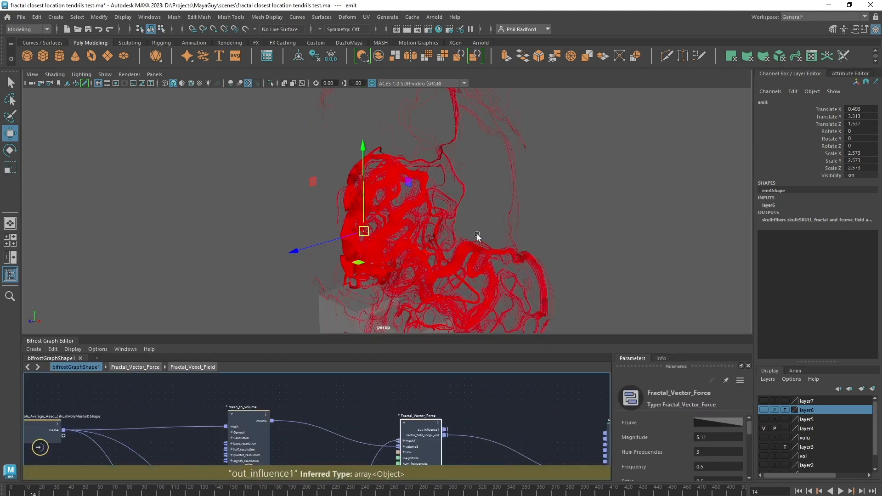
{"action": "left_click_drag", "start_coordinate": [477, 234], "coordinate": [496, 214], "text": "alt"}
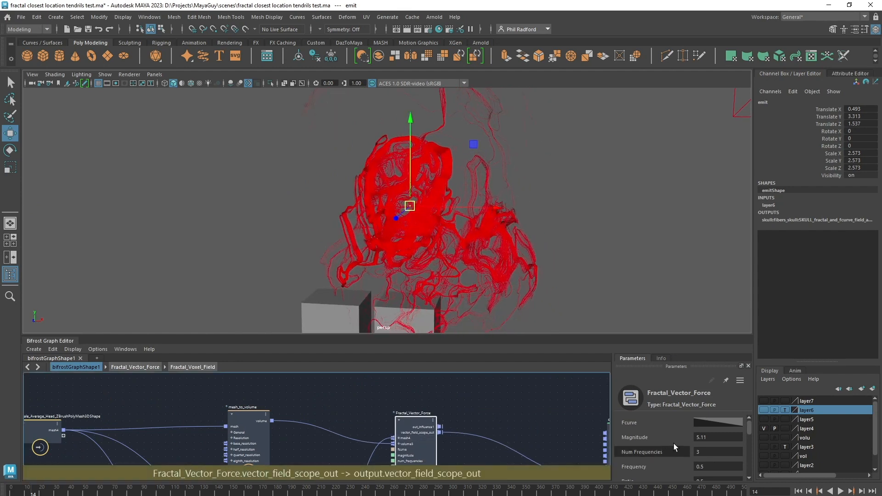
{"action": "left_click", "coordinate": [724, 438]}
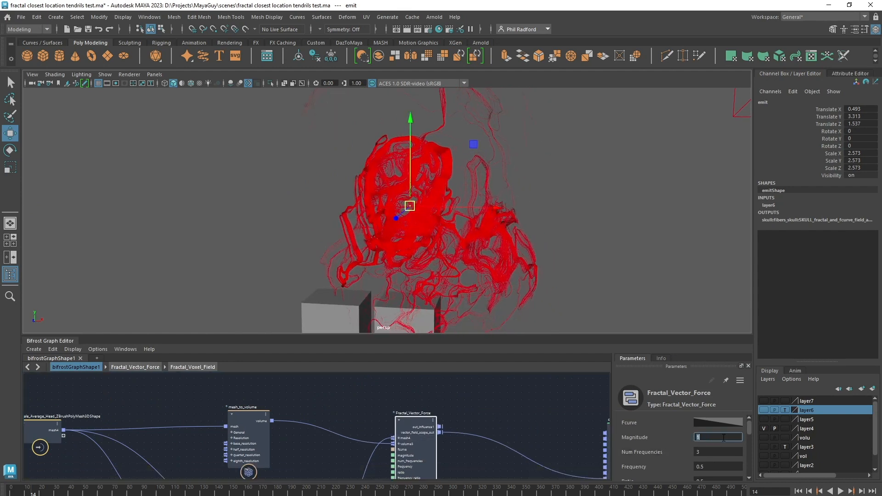
{"action": "left_click_drag", "start_coordinate": [415, 433], "coordinate": [409, 413]}
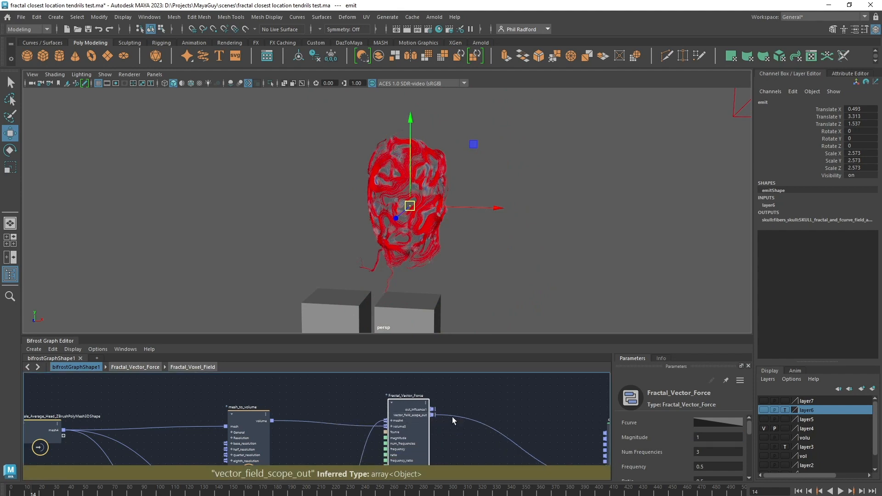
Give the graph editor slightly more height and raise mesh_to_volume beside Fractal_Vector_Force.
{"action": "middle_click_drag", "start_coordinate": [527, 403], "coordinate": [484, 401], "text": "alt"}
{"action": "scroll", "coordinate": [483, 411], "scroll_direction": "up", "scroll_amount": 1}
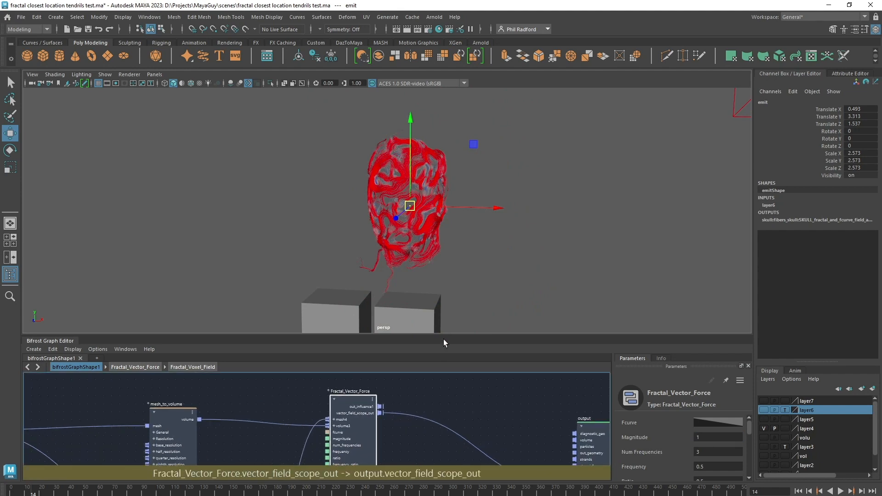
{"action": "left_click_drag", "start_coordinate": [445, 336], "coordinate": [457, 319]}
{"action": "middle_click_drag", "start_coordinate": [280, 397], "coordinate": [299, 388], "text": "alt"}
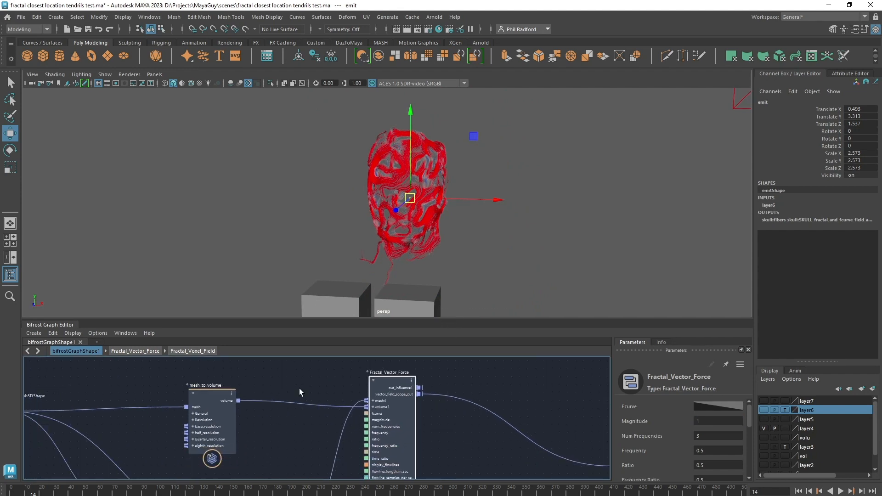
{"action": "left_click_drag", "start_coordinate": [211, 409], "coordinate": [226, 396]}
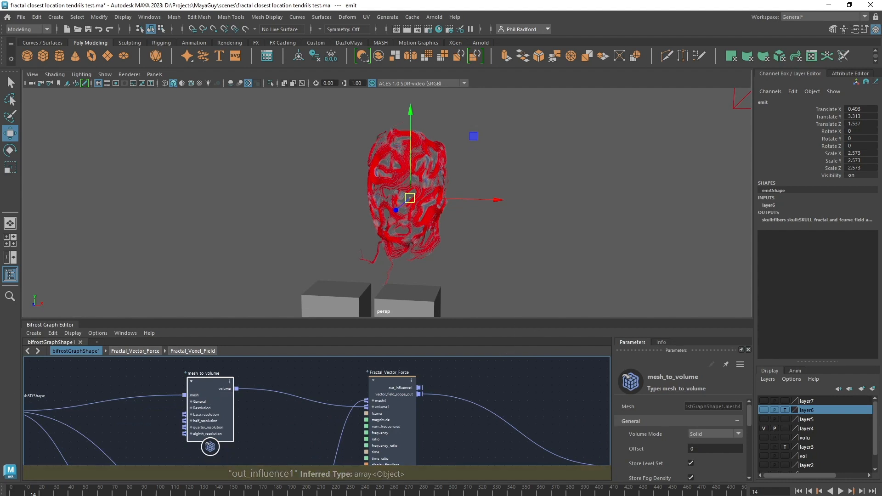
Move the emit sphere around the head to test the flowlines, ending at about X 0.033, Y 2.875, Z 0.839.
{"action": "left_click_drag", "start_coordinate": [582, 266], "coordinate": [474, 265], "text": "alt"}
{"action": "left_click_drag", "start_coordinate": [393, 211], "coordinate": [353, 237]}
{"action": "left_click_drag", "start_coordinate": [452, 246], "coordinate": [385, 242], "text": "alt"}
{"action": "left_click_drag", "start_coordinate": [517, 233], "coordinate": [549, 222], "text": "alt"}
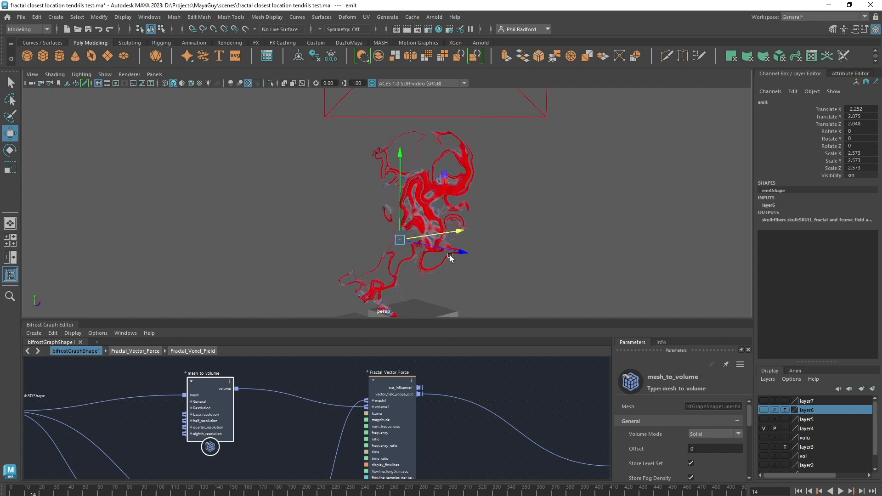
{"action": "left_click_drag", "start_coordinate": [451, 255], "coordinate": [409, 249]}
{"action": "left_click_drag", "start_coordinate": [541, 242], "coordinate": [398, 233], "text": "alt"}
{"action": "left_click_drag", "start_coordinate": [405, 239], "coordinate": [622, 224], "text": "alt"}
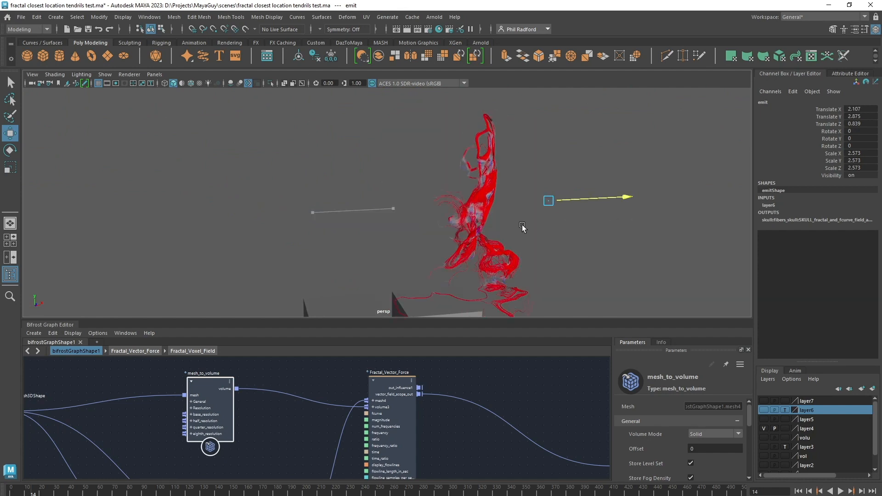
{"action": "left_click_drag", "start_coordinate": [522, 227], "coordinate": [523, 228]}
{"action": "left_click_drag", "start_coordinate": [581, 251], "coordinate": [553, 261], "text": "alt"}
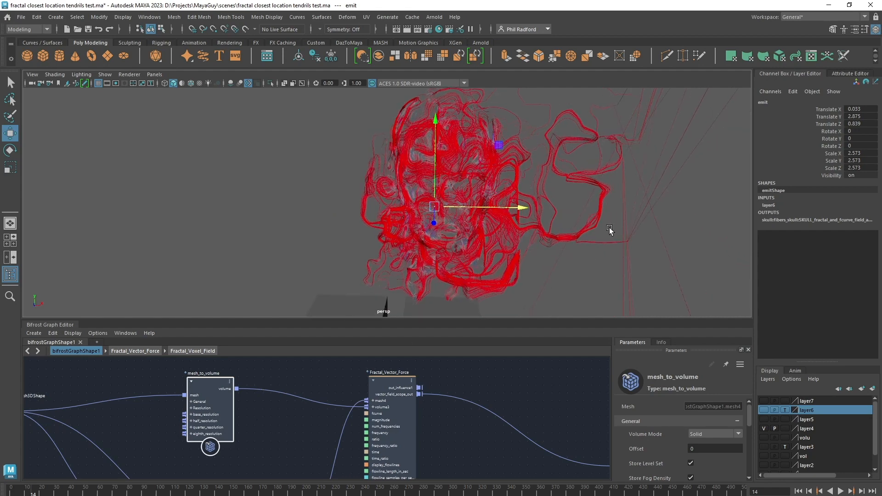
{"action": "left_click_drag", "start_coordinate": [611, 230], "coordinate": [515, 246], "text": "alt"}
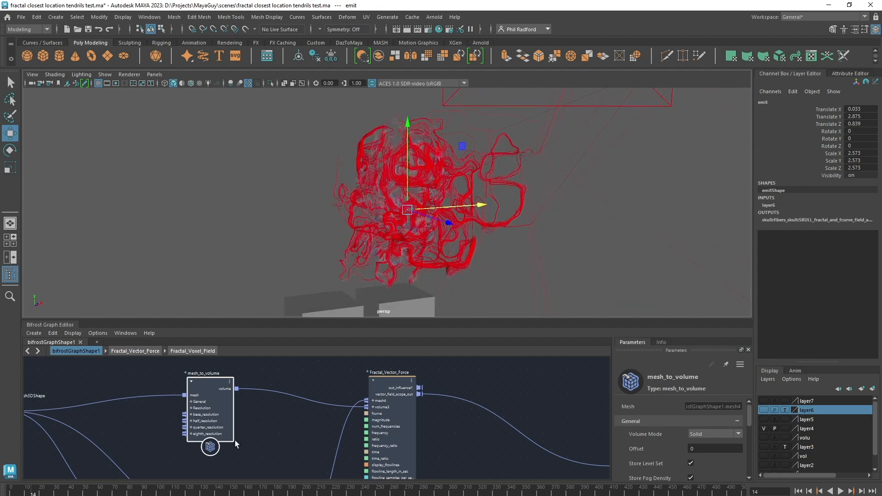
Set mesh_to_volume's Min Hole Radius to 0.1.
{"action": "left_click_drag", "start_coordinate": [213, 394], "coordinate": [216, 394]}
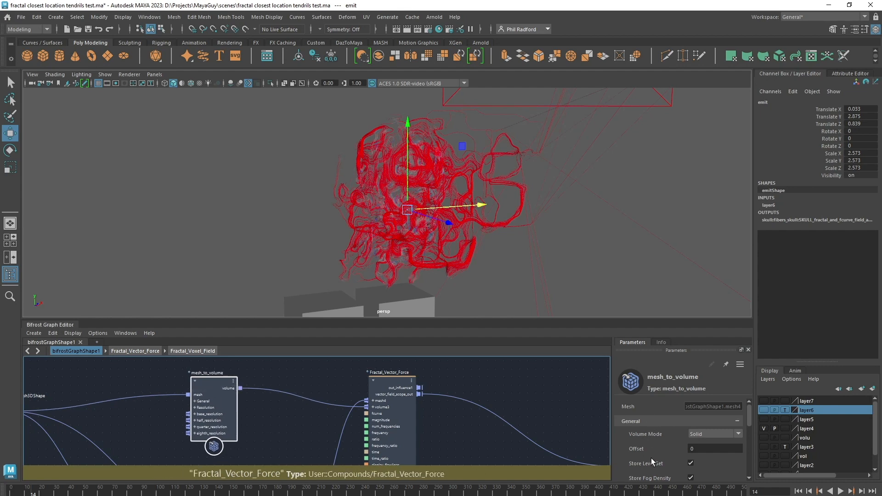
{"action": "scroll", "coordinate": [652, 459], "scroll_direction": "down", "scroll_amount": 3}
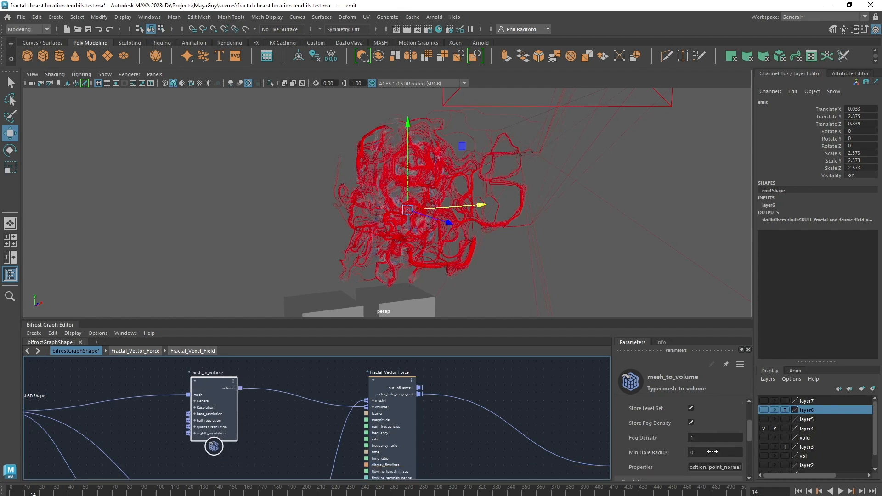
{"action": "left_click", "coordinate": [712, 452]}
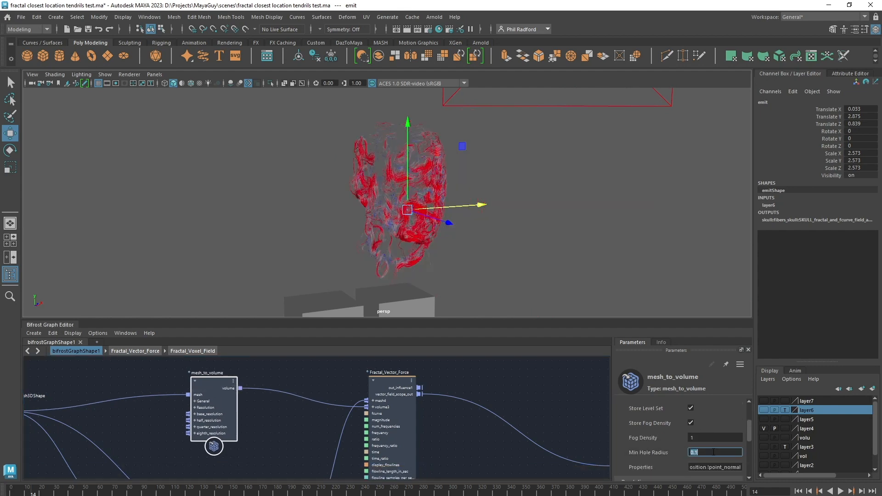
Move the emit sphere across the front of the head and down its side to test the flowlines, ending at about X 1.997, Y 2.989, Z 0.082.
{"action": "left_click_drag", "start_coordinate": [471, 312], "coordinate": [583, 232], "text": "alt"}
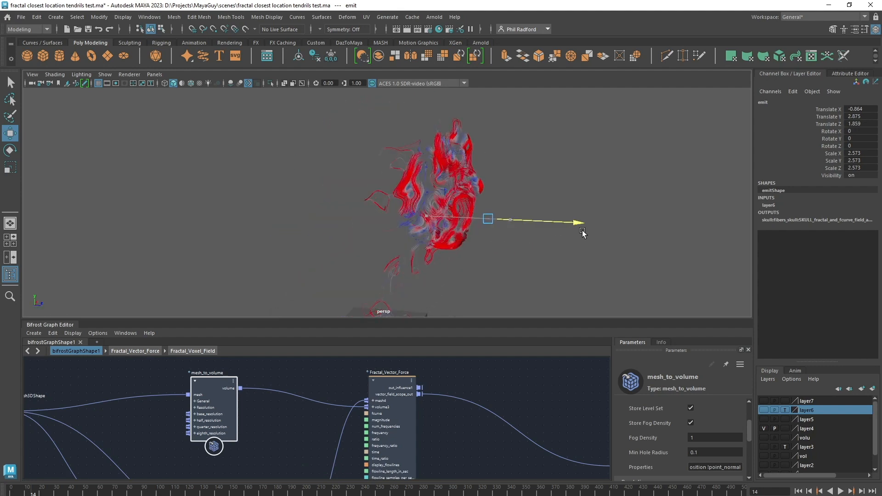
{"action": "left_click_drag", "start_coordinate": [544, 254], "coordinate": [480, 263], "text": "alt"}
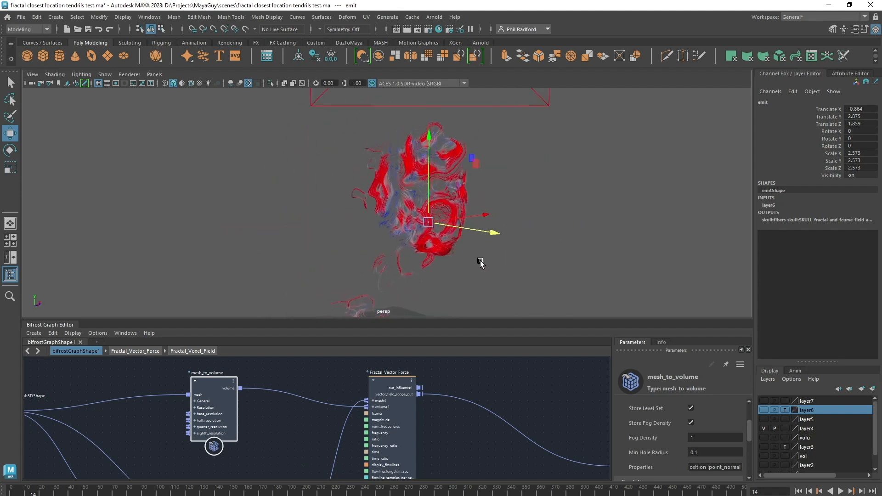
{"action": "left_click_drag", "start_coordinate": [428, 222], "coordinate": [508, 122]}
{"action": "left_click_drag", "start_coordinate": [449, 212], "coordinate": [342, 217], "text": "alt"}
{"action": "left_click_drag", "start_coordinate": [354, 156], "coordinate": [428, 186]}
{"action": "left_click_drag", "start_coordinate": [340, 216], "coordinate": [304, 220], "text": "alt"}
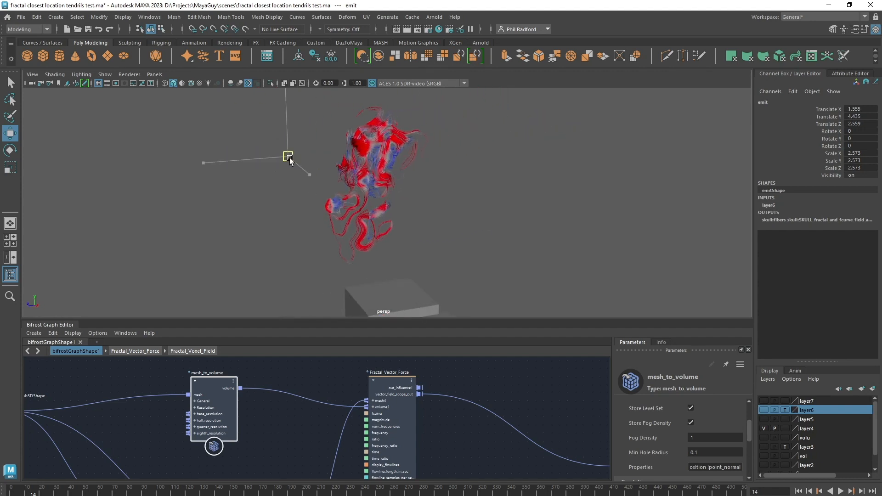
{"action": "left_click_drag", "start_coordinate": [304, 171], "coordinate": [300, 265]}
{"action": "left_click_drag", "start_coordinate": [346, 238], "coordinate": [456, 250], "text": "alt"}
{"action": "left_click_drag", "start_coordinate": [351, 223], "coordinate": [533, 254], "text": "alt"}
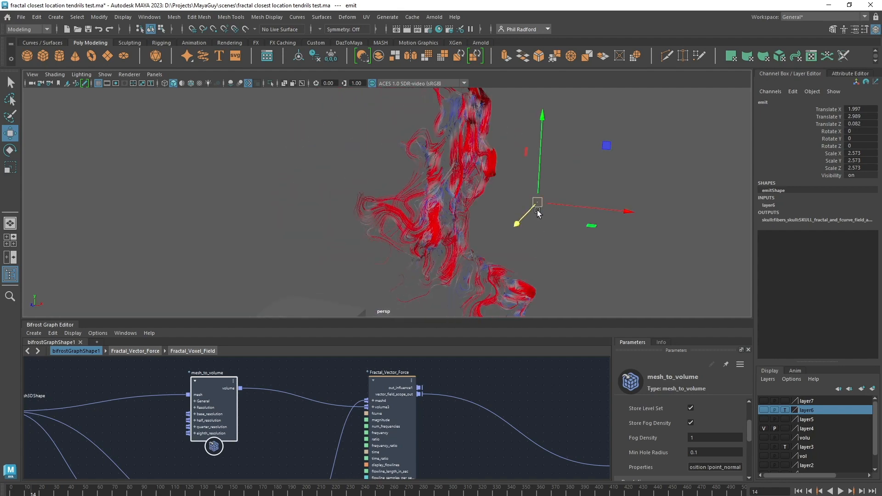
Move the emit sphere to the opposite side of the head, ending at about X -1.679, Y 2.759, Z 0.312.
{"action": "left_click_drag", "start_coordinate": [536, 205], "coordinate": [249, 162]}
{"action": "left_click_drag", "start_coordinate": [391, 207], "coordinate": [466, 181], "text": "alt"}
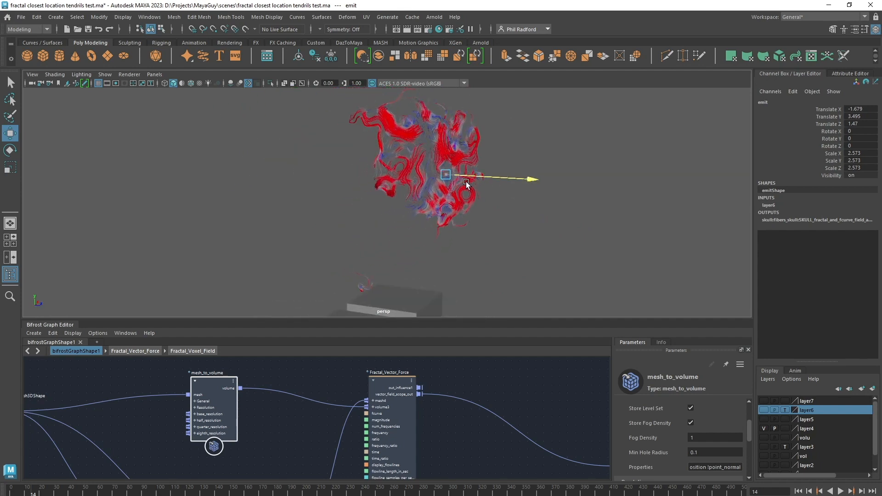
{"action": "left_click_drag", "start_coordinate": [423, 223], "coordinate": [348, 131], "text": "alt"}
{"action": "left_click_drag", "start_coordinate": [325, 173], "coordinate": [326, 174]}
{"action": "left_click_drag", "start_coordinate": [455, 256], "coordinate": [533, 253], "text": "alt"}
{"action": "left_click_drag", "start_coordinate": [543, 214], "coordinate": [490, 231]}
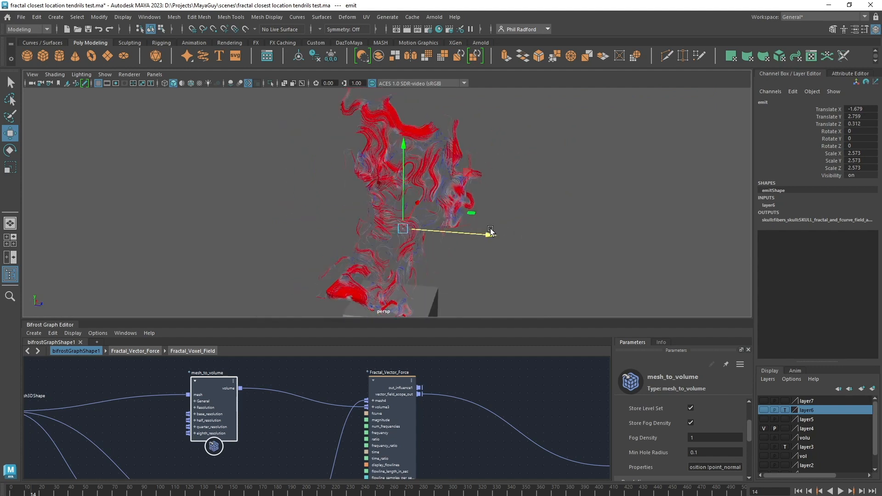
Give the graph editor more height and move Fractal_Vector_Force farther from location_scope.
{"action": "middle_click_drag", "start_coordinate": [501, 449], "coordinate": [454, 398]}
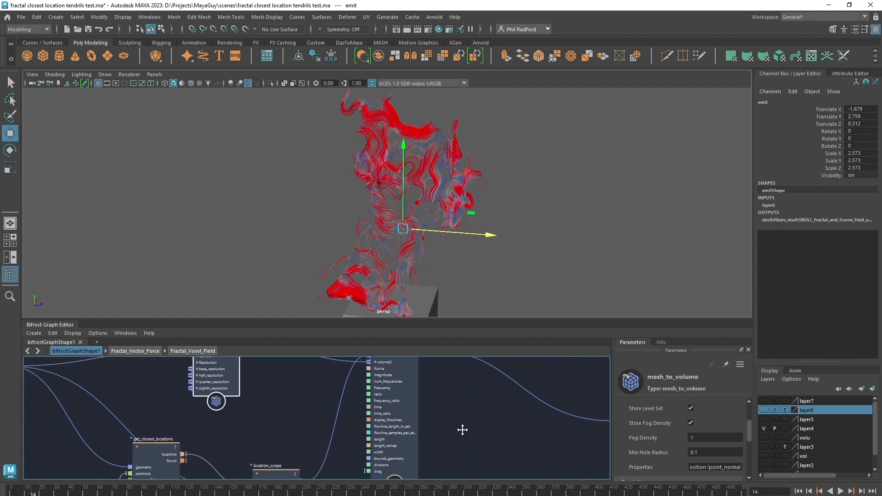
{"action": "middle_click_drag", "start_coordinate": [463, 429], "coordinate": [509, 404]}
{"action": "left_click_drag", "start_coordinate": [460, 320], "coordinate": [469, 242]}
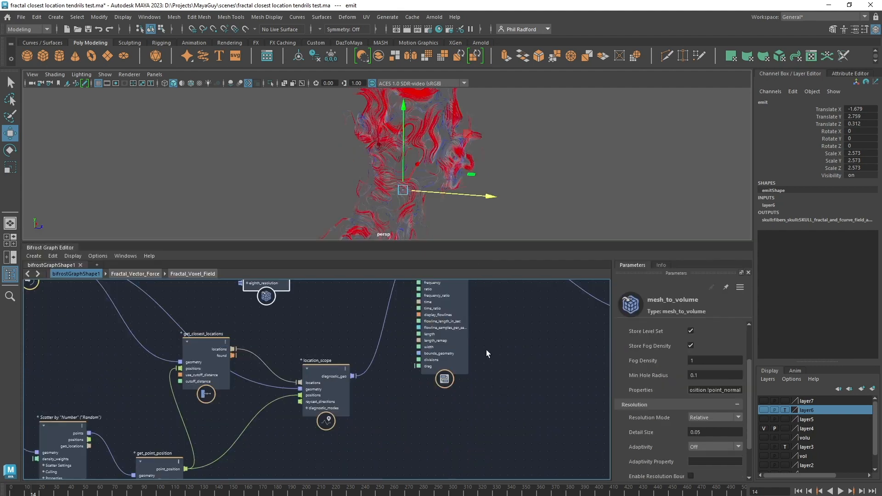
{"action": "middle_click_drag", "start_coordinate": [486, 351], "coordinate": [506, 368]}
{"action": "left_click_drag", "start_coordinate": [460, 346], "coordinate": [515, 386]}
{"action": "scroll", "coordinate": [511, 377], "scroll_direction": "up", "scroll_amount": 1}
{"action": "scroll", "coordinate": [516, 373], "scroll_direction": "up", "scroll_amount": 1}
Add a time node whose seconds output drives Fractal_Vector_Force's flowline_length_in_sec, and space the two nodes apart.
{"action": "middle_click_drag", "start_coordinate": [572, 401], "coordinate": [521, 356]}
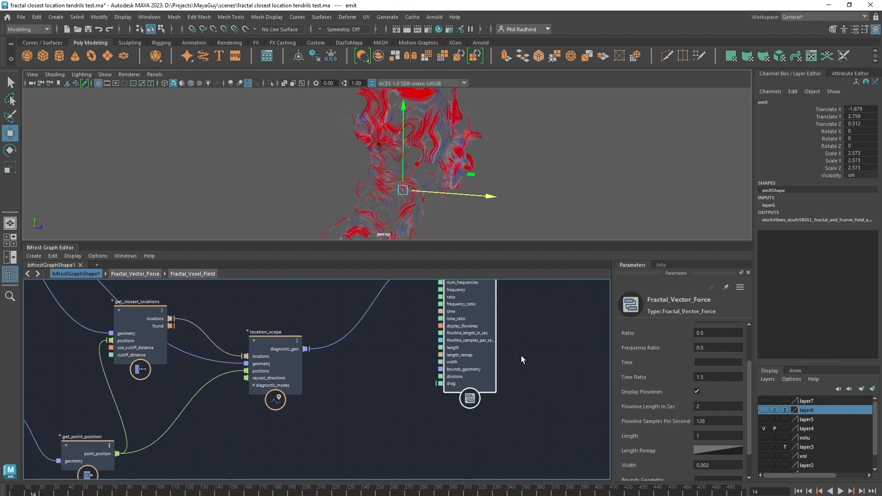
{"action": "scroll", "coordinate": [521, 356], "scroll_direction": "up", "scroll_amount": 2}
{"action": "left_click_drag", "start_coordinate": [458, 340], "coordinate": [346, 405]}
{"action": "type", "text": "tim"}
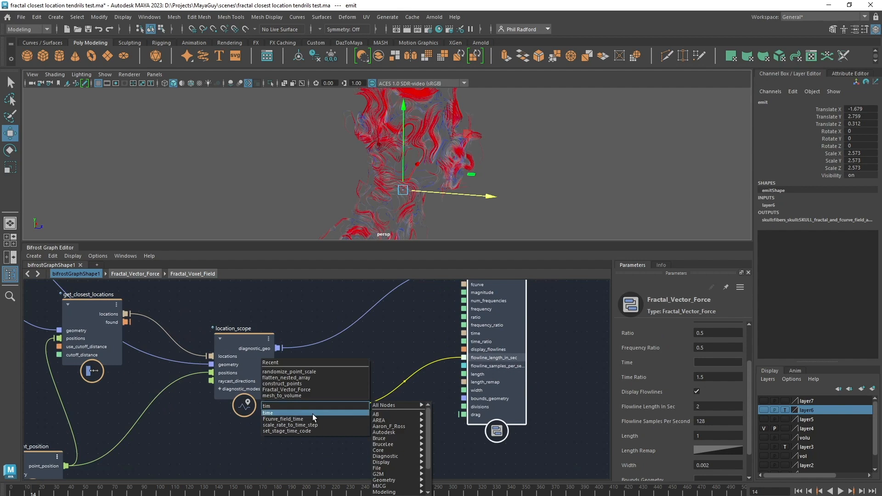
{"action": "left_click", "coordinate": [313, 414]}
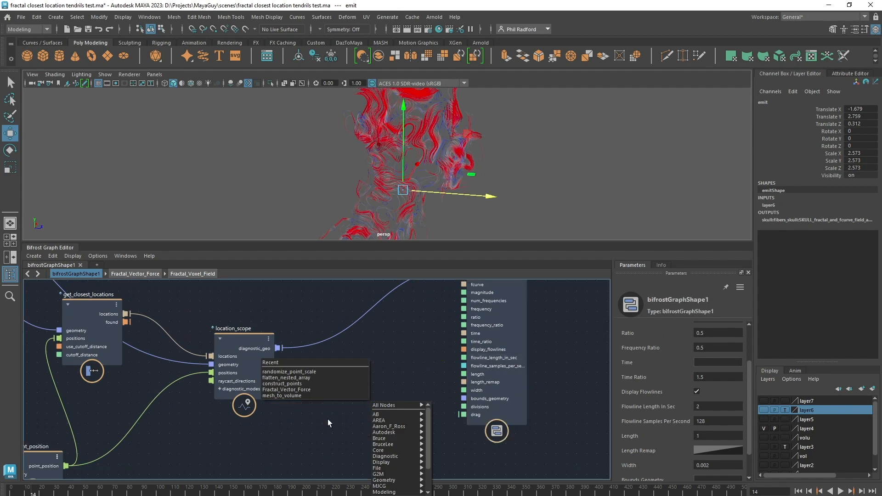
{"action": "left_click_drag", "start_coordinate": [354, 425], "coordinate": [335, 400]}
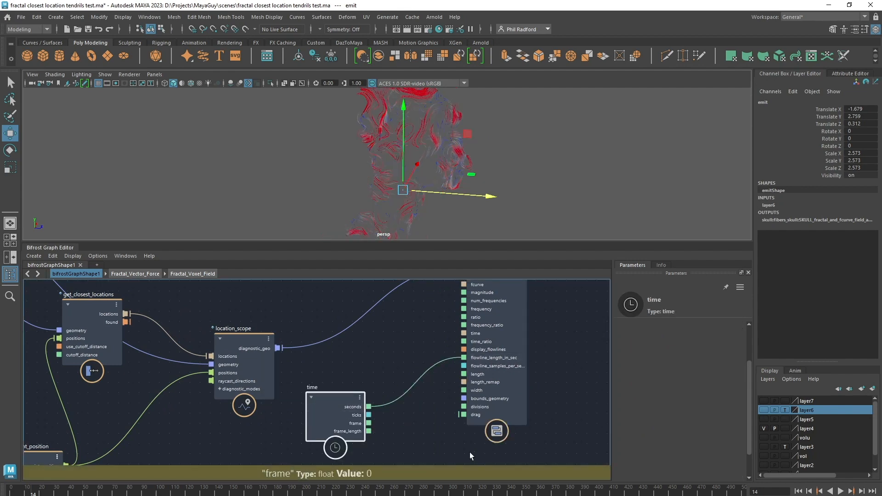
{"action": "left_click_drag", "start_coordinate": [502, 393], "coordinate": [555, 376]}
{"action": "left_click_drag", "start_coordinate": [330, 414], "coordinate": [322, 401]}
Play the timeline from the start to preview the time-driven flowline growth, and stop at frame 13.
{"action": "left_click", "coordinate": [427, 417]}
{"action": "key", "text": "Tab"}
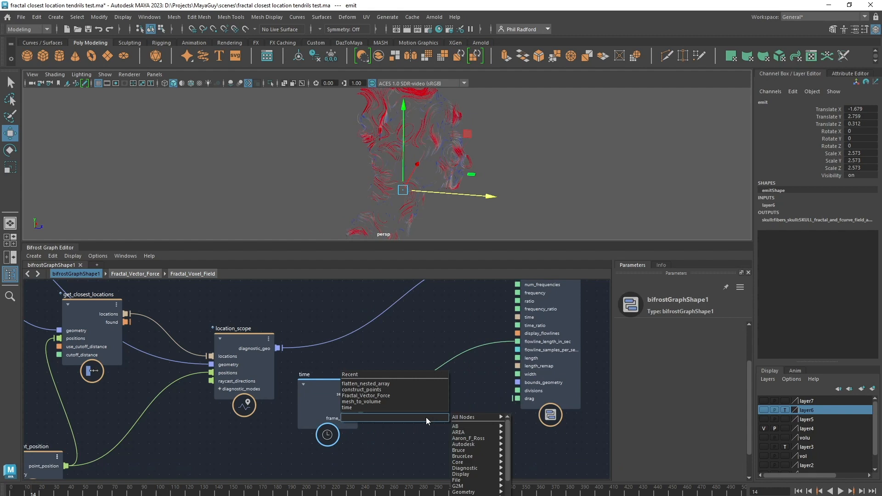
{"action": "key", "text": "Escape"}
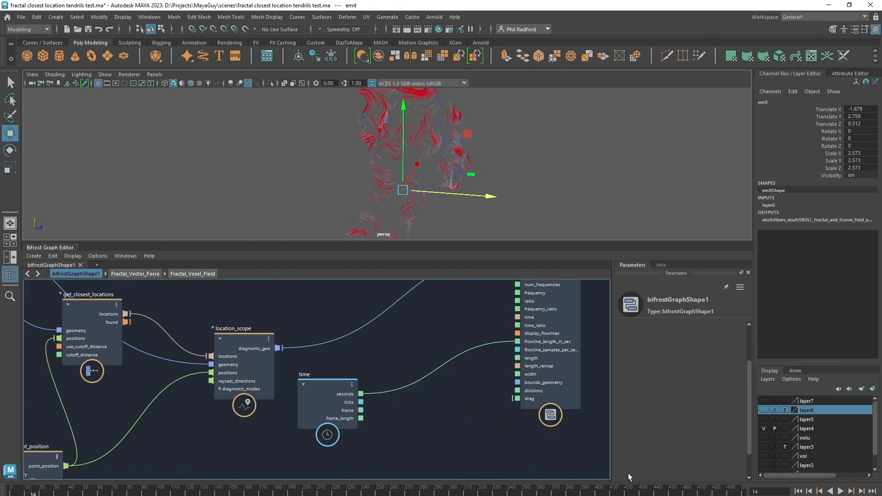
{"action": "left_click", "coordinate": [799, 491]}
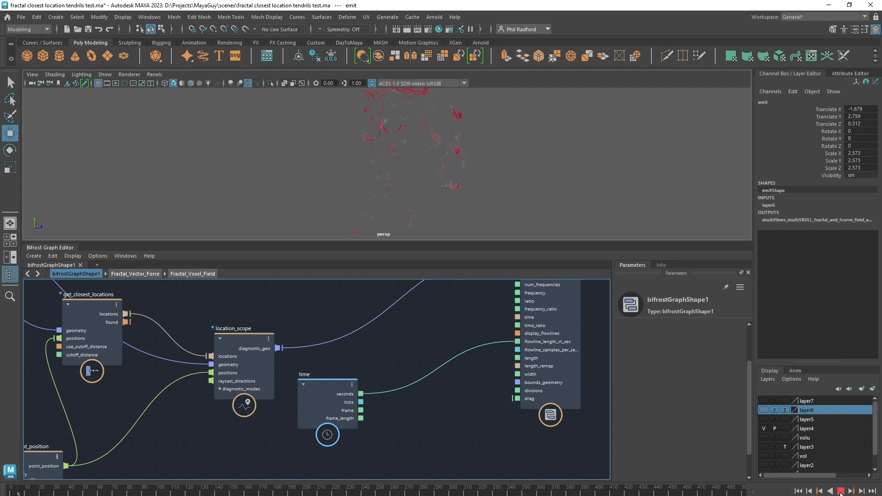
{"action": "left_click", "coordinate": [841, 491]}
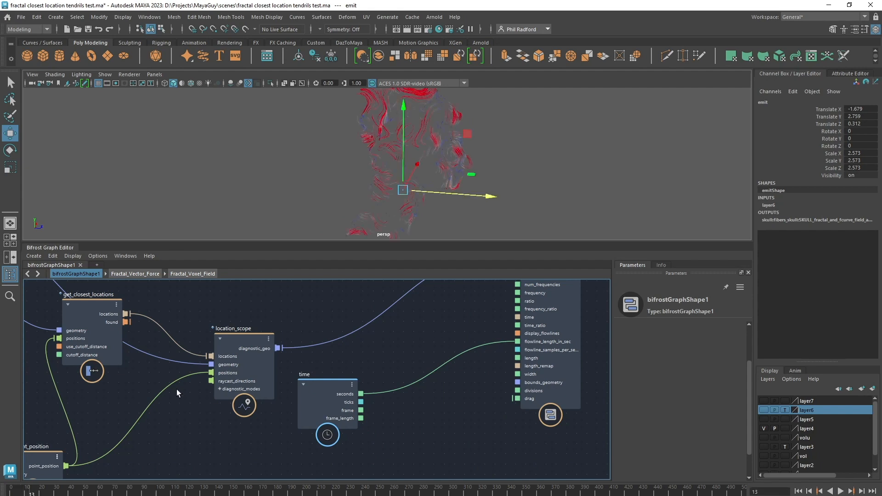
Shift the time node away from Fractal_Vector_Force and add a multiply node in the free space.
{"action": "left_click_drag", "start_coordinate": [347, 404], "coordinate": [331, 406]}
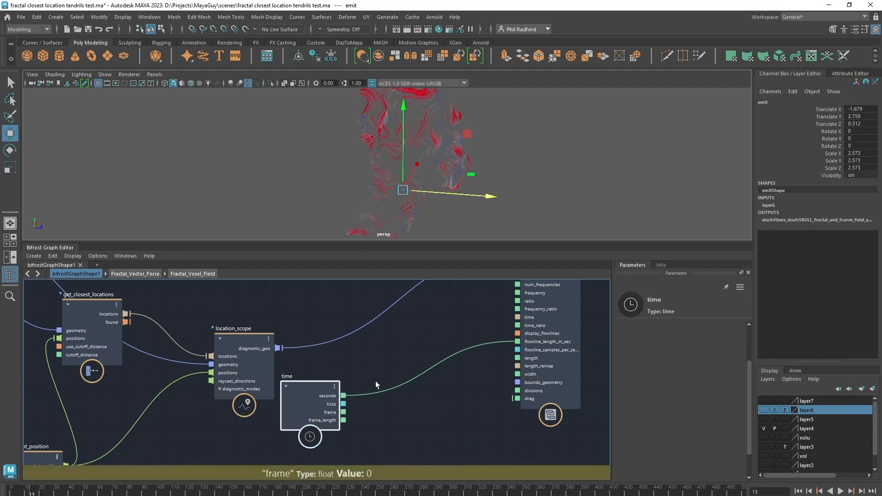
{"action": "left_click", "coordinate": [413, 421]}
{"action": "key", "text": "Tab"}
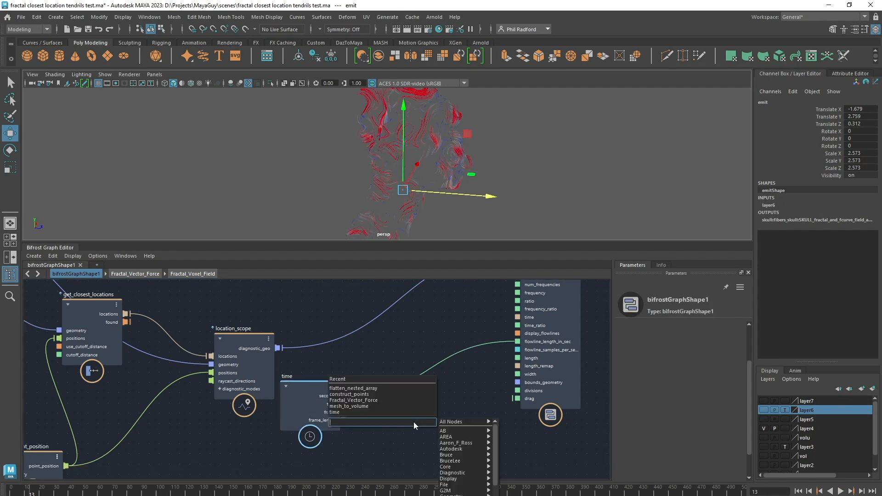
{"action": "type", "text": "mult"}
{"action": "key", "text": "Down"}
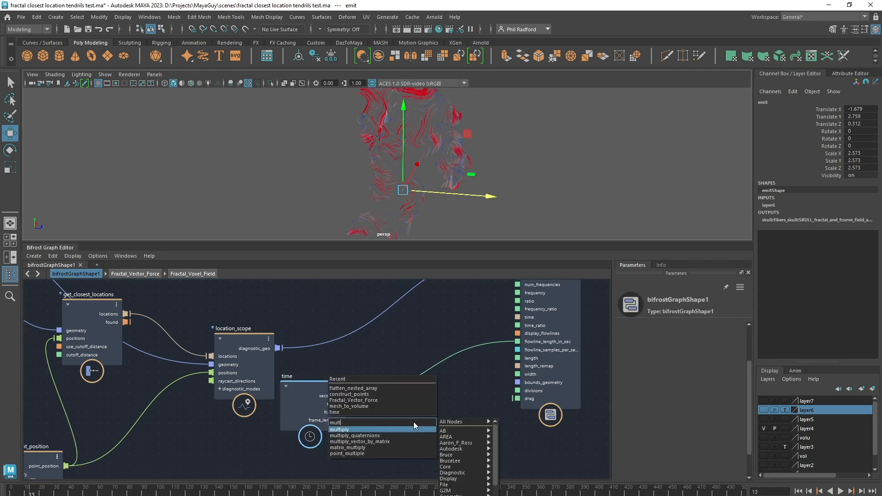
{"action": "key", "text": "Return"}
Add a float value node and place the multiply node between time and Fractal_Vector_Force.
{"action": "key", "text": "Tab"}
{"action": "type", "text": "val"}
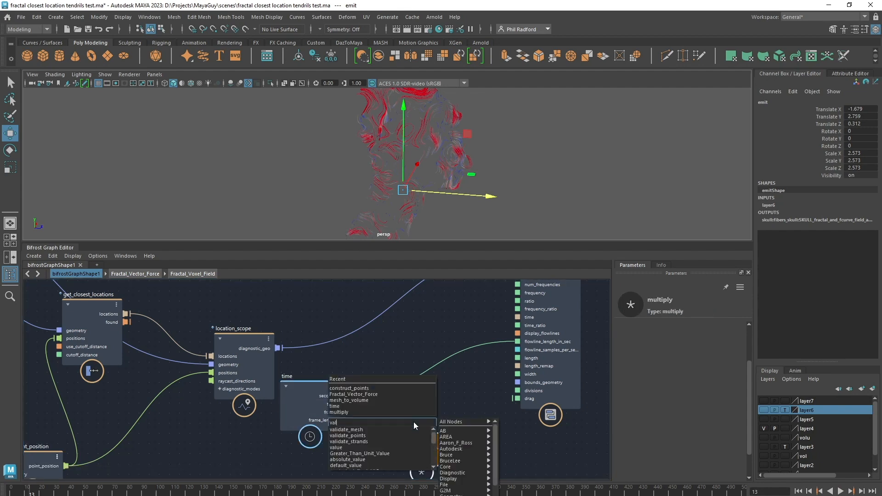
{"action": "type", "text": "u"}
{"action": "key", "text": "Down"}
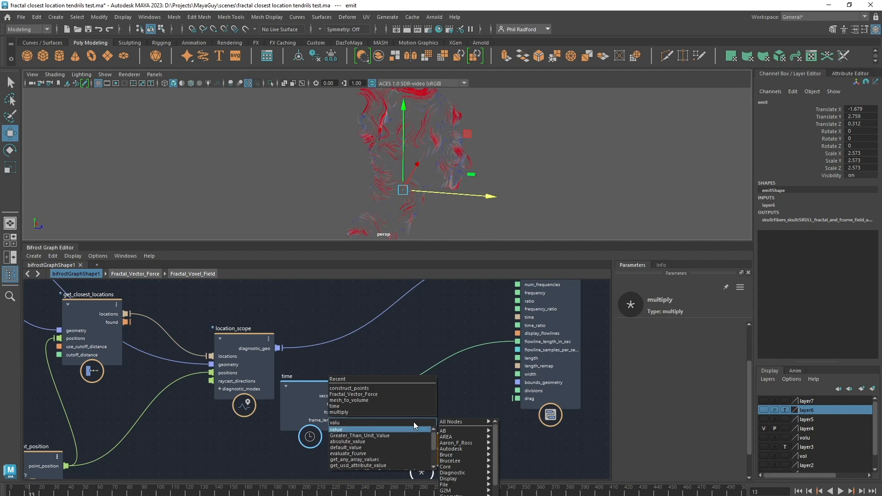
{"action": "key", "text": "Return"}
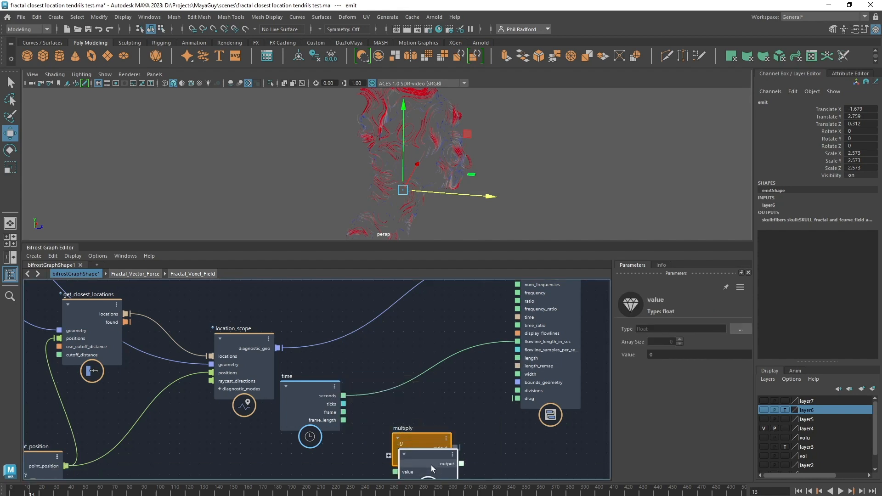
{"action": "left_click_drag", "start_coordinate": [433, 439], "coordinate": [455, 391]}
Connect time's seconds and the value node's output into multiply, and feed its output to flowline_length_in_sec.
{"action": "left_click_drag", "start_coordinate": [499, 344], "coordinate": [420, 411]}
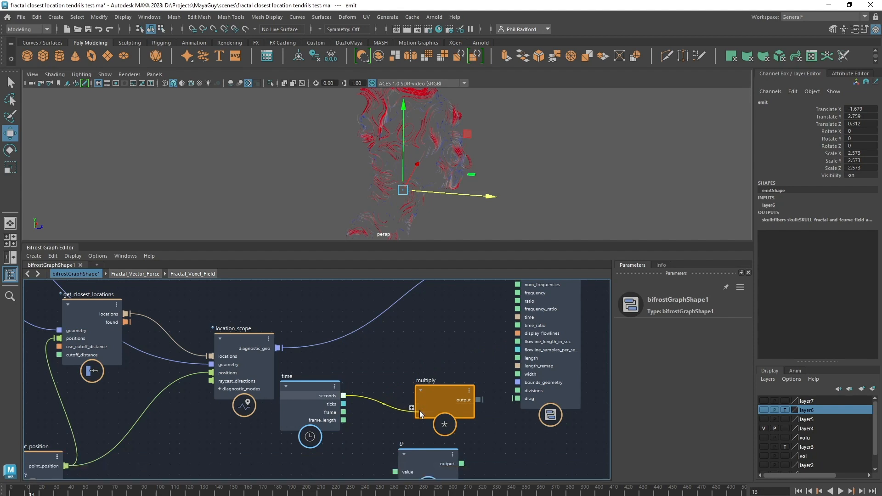
{"action": "left_click_drag", "start_coordinate": [429, 458], "coordinate": [412, 416]}
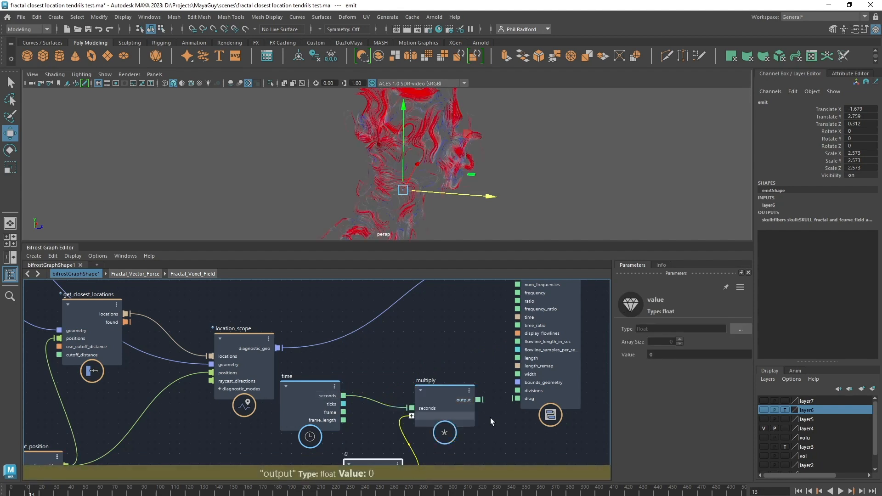
{"action": "left_click_drag", "start_coordinate": [478, 400], "coordinate": [529, 342]}
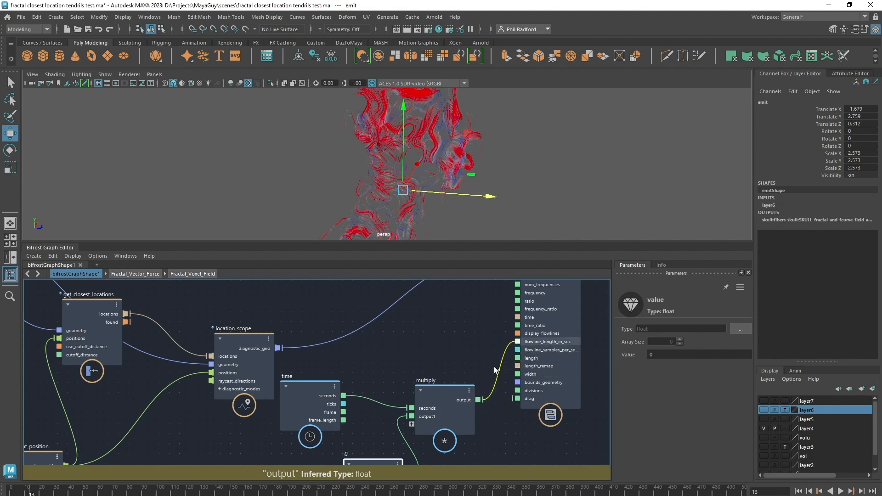
{"action": "left_click_drag", "start_coordinate": [360, 463], "coordinate": [362, 451]}
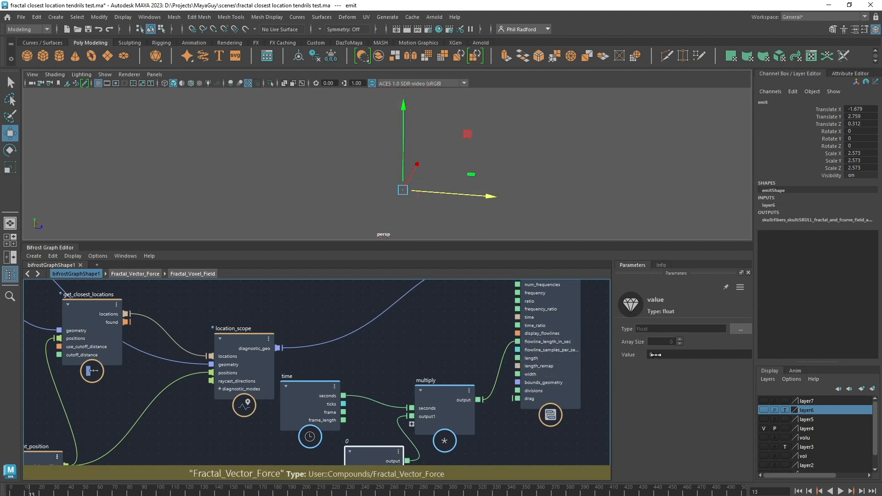
Set the value node to 3 and play the timeline from the start, stopping at frame 29.
{"action": "left_click", "coordinate": [673, 356]}
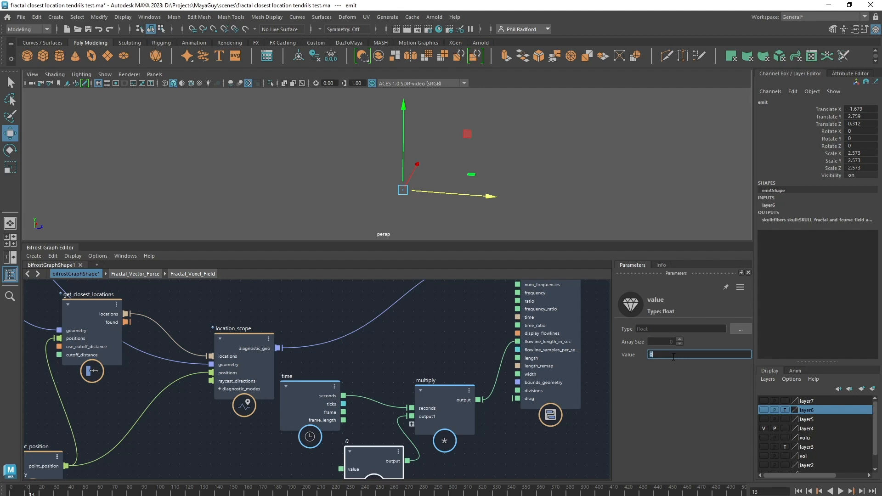
{"action": "key", "text": "Return"}
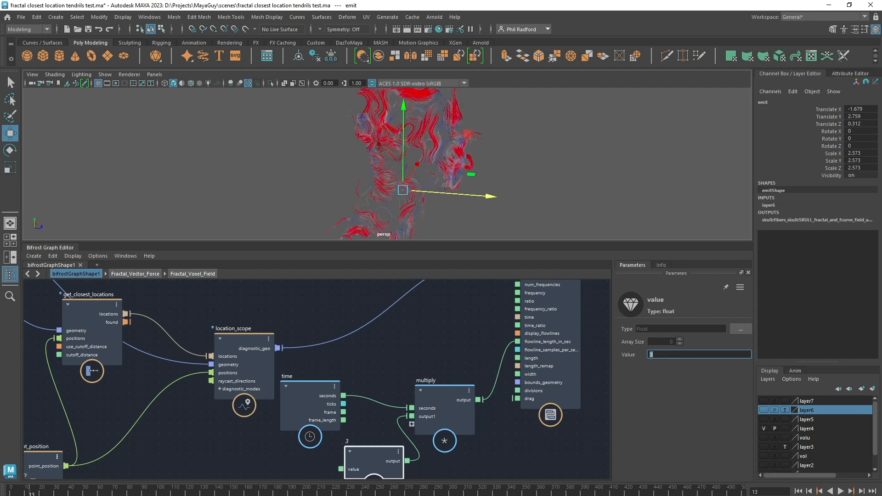
{"action": "left_click", "coordinate": [799, 491]}
{"action": "left_click", "coordinate": [841, 491]}
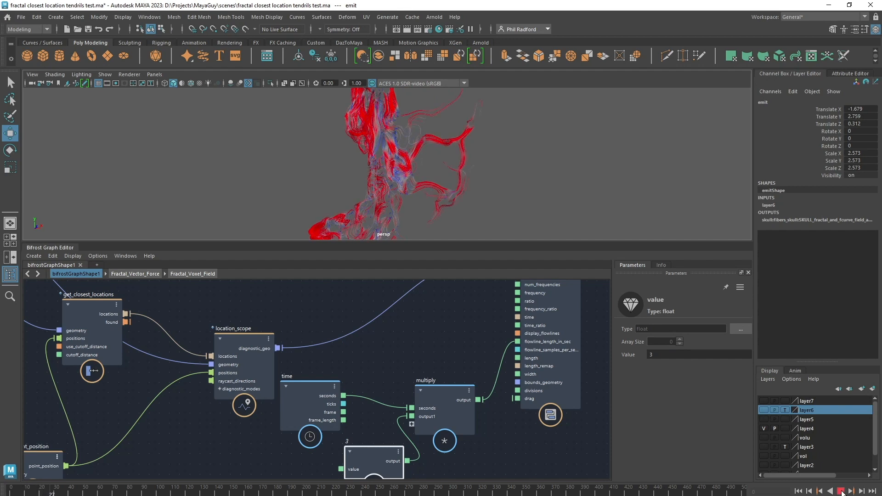
{"action": "key", "text": "Escape"}
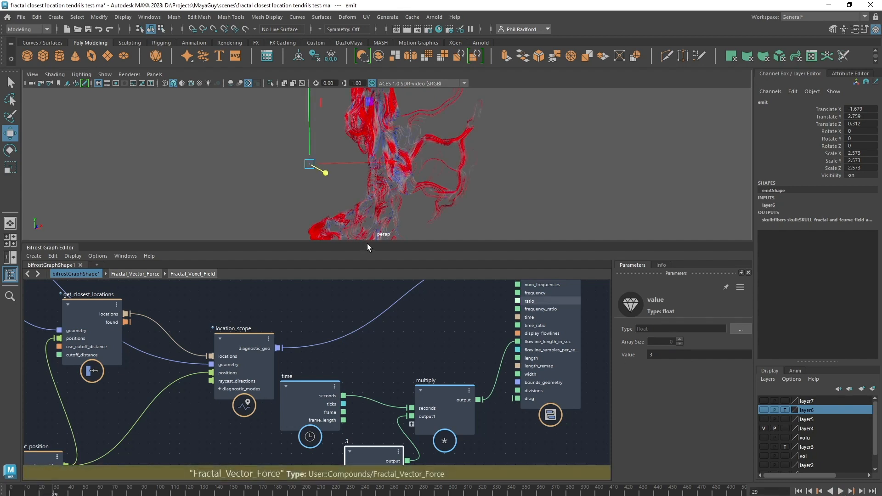
Temporarily enlarge the 3D viewport to examine the grown flowlines from another angle, and give the graph editor its height back.
{"action": "left_click_drag", "start_coordinate": [368, 241], "coordinate": [355, 365]}
{"action": "left_click_drag", "start_coordinate": [456, 248], "coordinate": [546, 283], "text": "alt"}
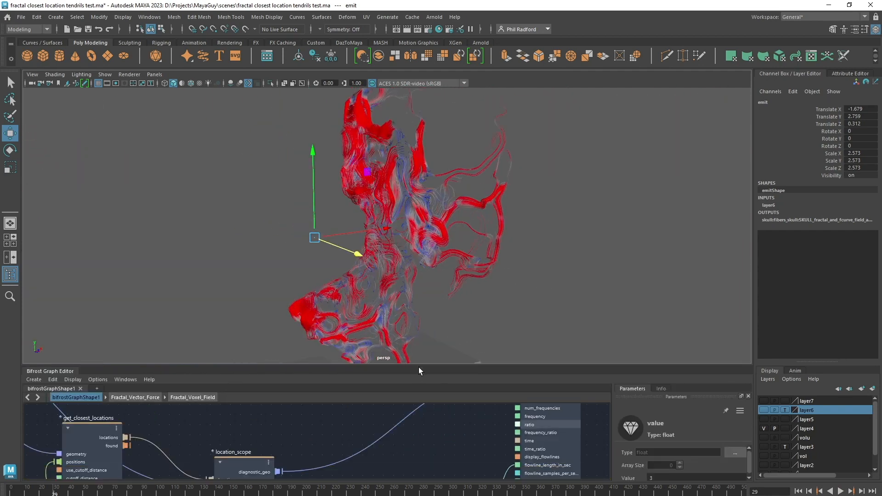
{"action": "left_click_drag", "start_coordinate": [419, 366], "coordinate": [431, 272]}
{"action": "left_click_drag", "start_coordinate": [431, 272], "coordinate": [431, 273]}
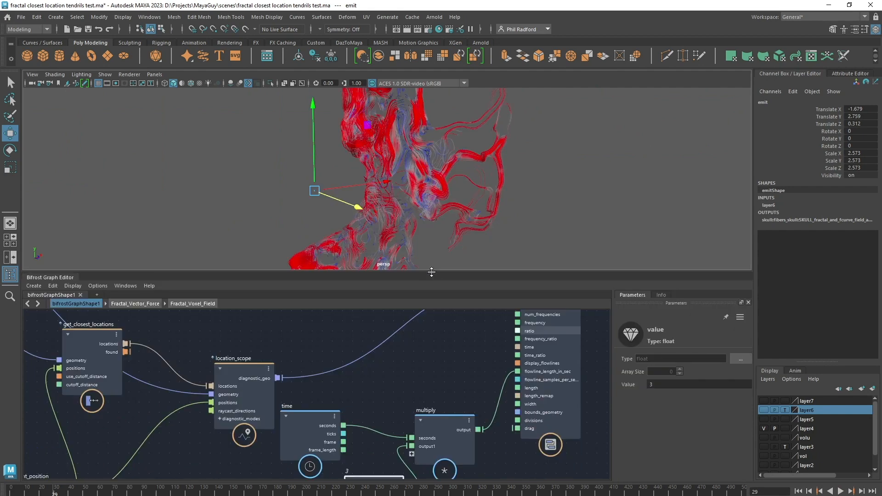
Move Fractal_Vector_Force slightly lower and look over the node chain back to emitShape.
{"action": "scroll", "coordinate": [442, 359], "scroll_direction": "down", "scroll_amount": 4}
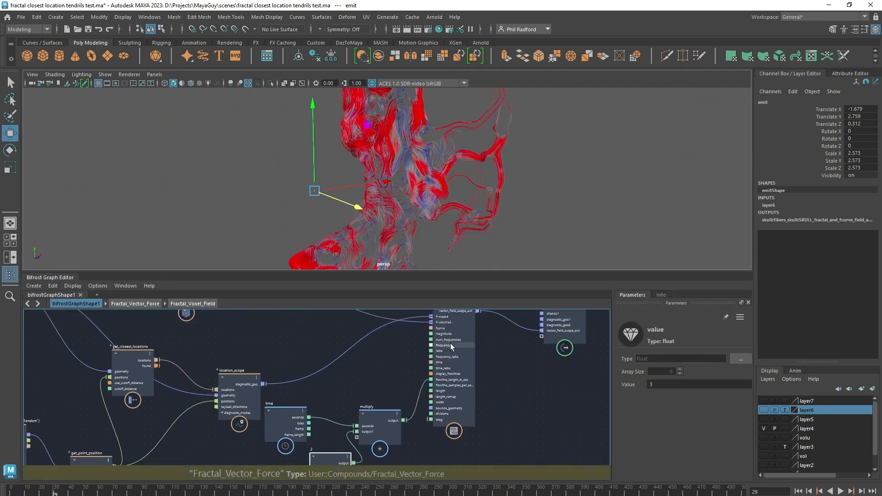
{"action": "left_click_drag", "start_coordinate": [451, 344], "coordinate": [459, 376]}
{"action": "middle_click_drag", "start_coordinate": [391, 377], "coordinate": [433, 325], "text": "alt"}
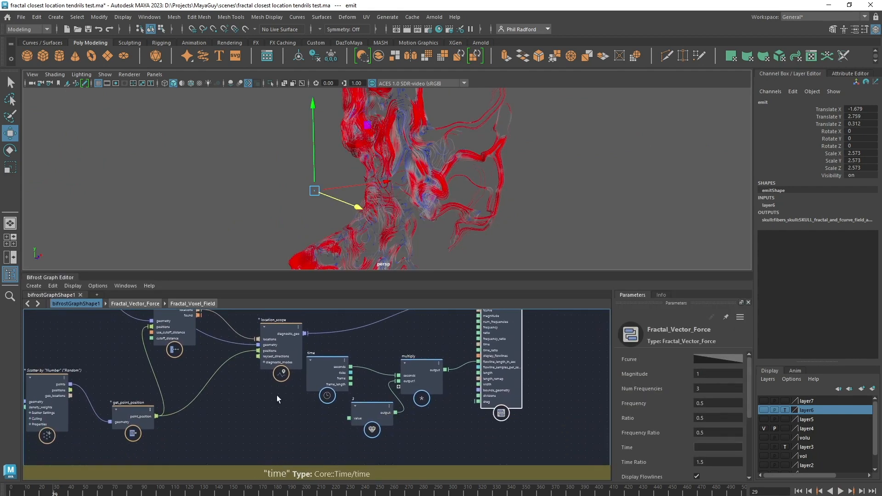
{"action": "middle_click_drag", "start_coordinate": [255, 408], "coordinate": [394, 437], "text": "alt"}
{"action": "scroll", "coordinate": [392, 430], "scroll_direction": "down", "scroll_amount": 2}
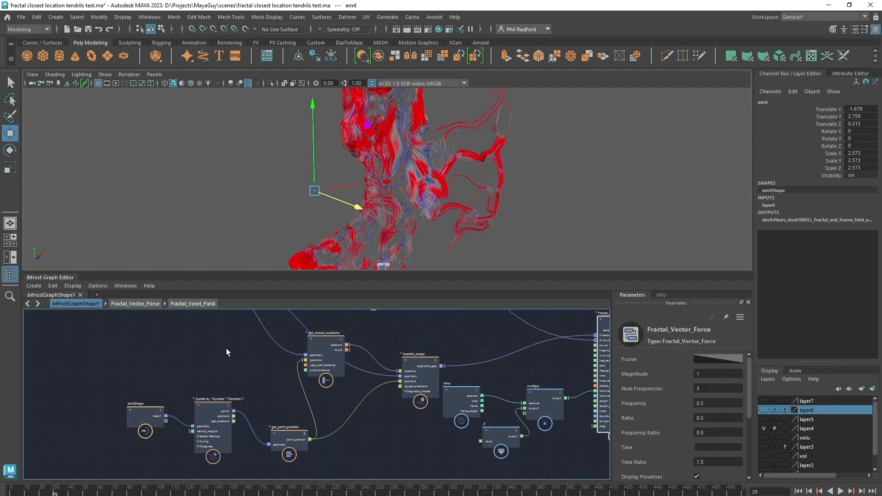
Shift the head mesh input node slightly right in the graph.
{"action": "middle_click_drag", "start_coordinate": [229, 350], "coordinate": [271, 433], "text": "alt"}
{"action": "left_click_drag", "start_coordinate": [227, 366], "coordinate": [248, 369]}
{"action": "middle_click_drag", "start_coordinate": [244, 407], "coordinate": [225, 299], "text": "alt"}
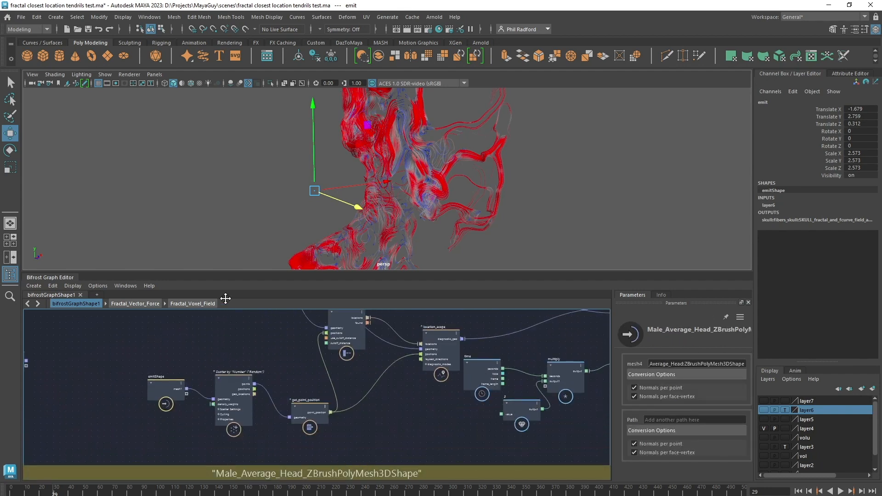
Move get_closest_locations down beside location_scope, and tighten the spacing of location_scope and get_point_position.
{"action": "middle_click_drag", "start_coordinate": [240, 339], "coordinate": [208, 357], "text": "alt"}
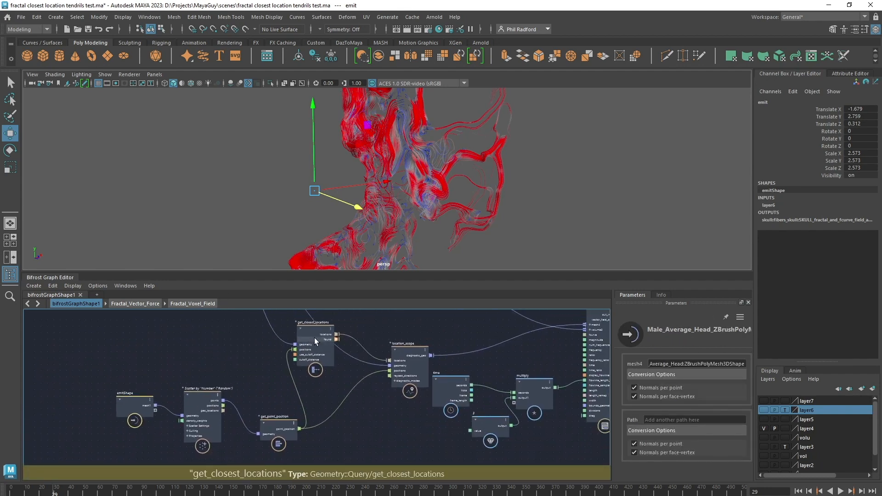
{"action": "left_click_drag", "start_coordinate": [315, 338], "coordinate": [318, 366]}
{"action": "left_click_drag", "start_coordinate": [419, 365], "coordinate": [412, 363]}
{"action": "left_click_drag", "start_coordinate": [284, 425], "coordinate": [278, 423]}
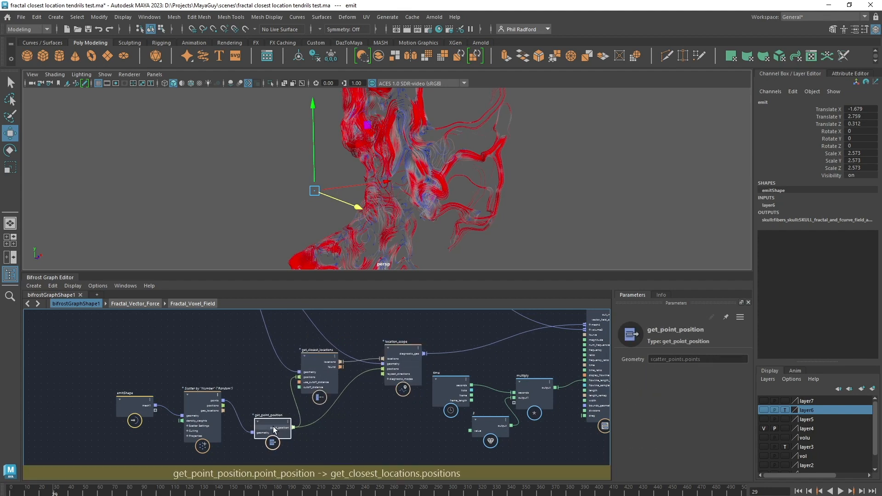
{"action": "scroll", "coordinate": [354, 416], "scroll_direction": "up", "scroll_amount": 2}
{"action": "middle_click_drag", "start_coordinate": [398, 415], "coordinate": [387, 419], "text": "alt"}
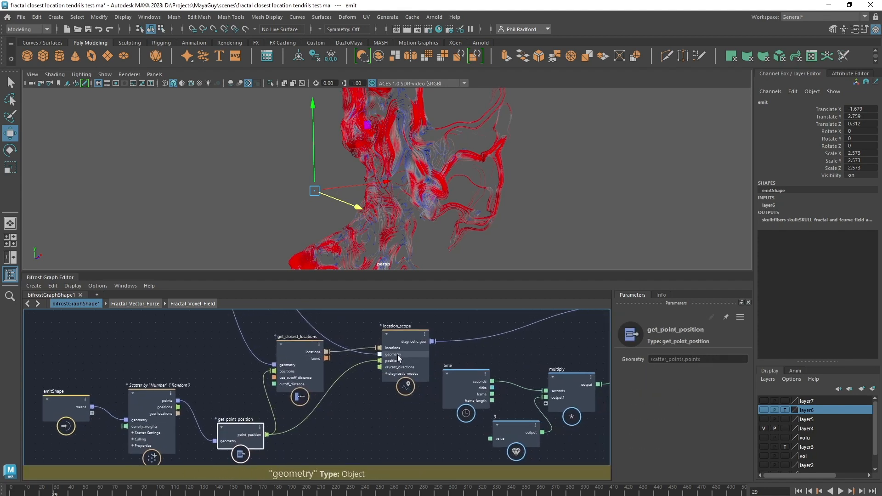
{"action": "left_click_drag", "start_coordinate": [399, 358], "coordinate": [386, 367]}
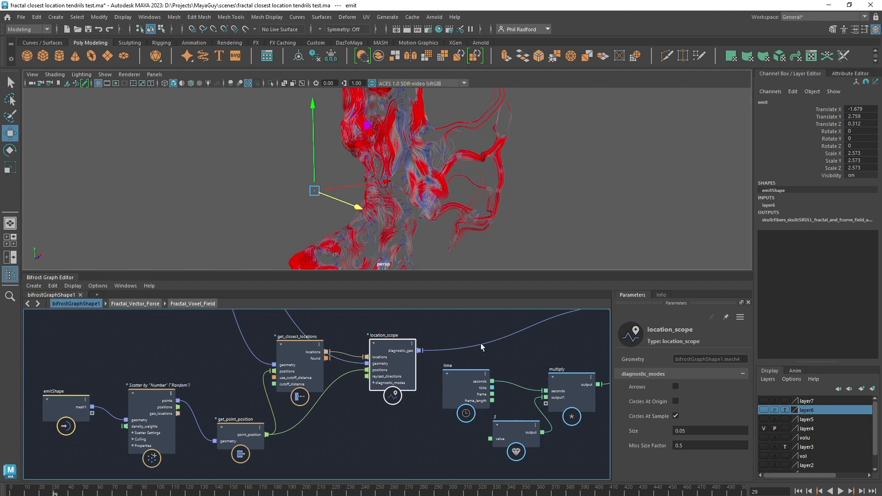
Raise get_point_position slightly, and move the scatter_points and emitShape nodes down to line up their connections.
{"action": "middle_click_drag", "start_coordinate": [316, 472], "coordinate": [285, 464], "text": "alt"}
{"action": "scroll", "coordinate": [338, 431], "scroll_direction": "down", "scroll_amount": 1}
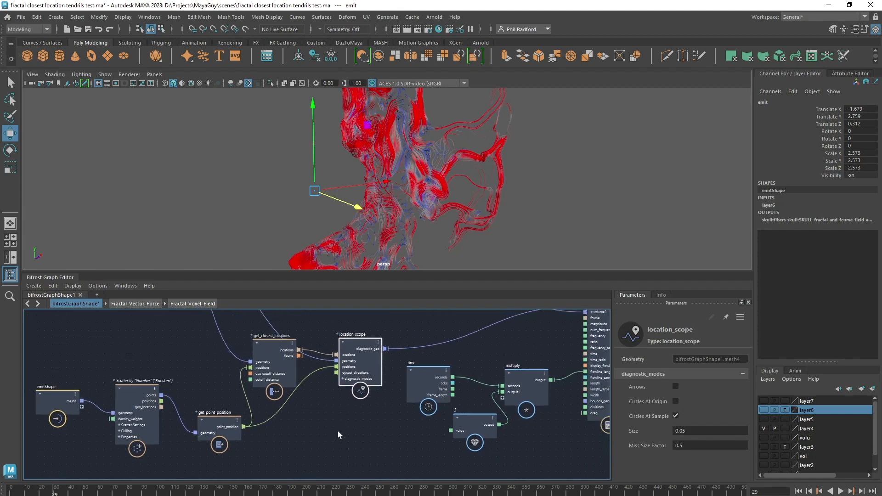
{"action": "scroll", "coordinate": [338, 432], "scroll_direction": "down", "scroll_amount": 1}
{"action": "middle_click_drag", "start_coordinate": [346, 425], "coordinate": [398, 444], "text": "alt"}
{"action": "left_click_drag", "start_coordinate": [279, 440], "coordinate": [276, 427]}
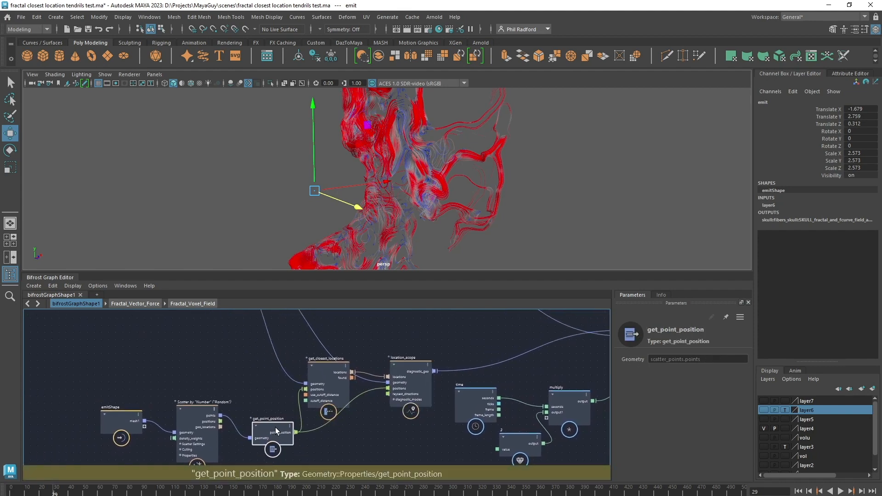
{"action": "left_click_drag", "start_coordinate": [194, 416], "coordinate": [199, 438]}
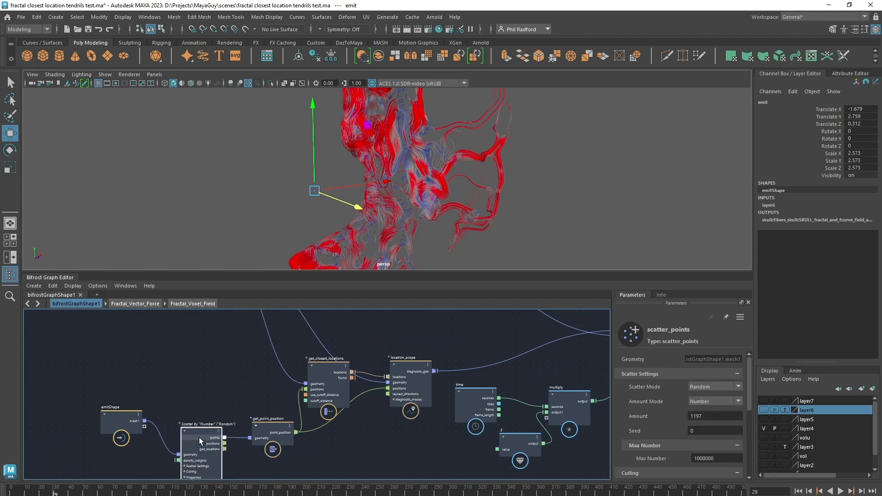
{"action": "left_click_drag", "start_coordinate": [129, 417], "coordinate": [125, 451]}
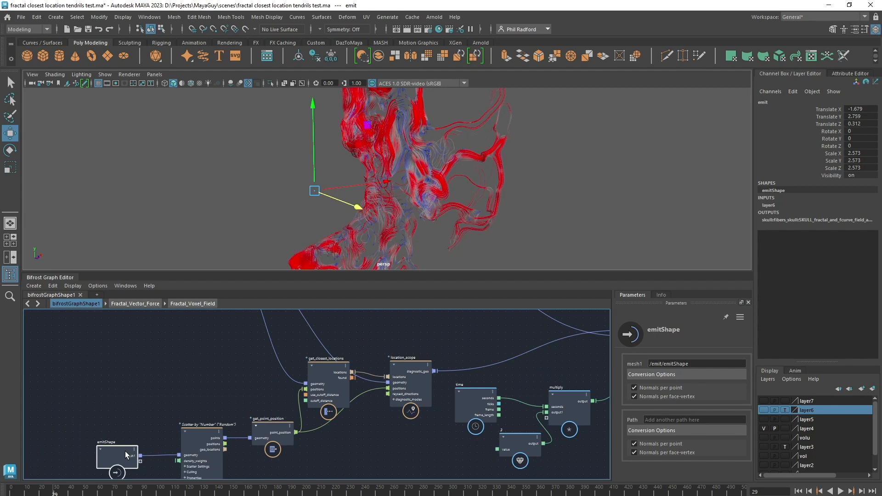
Nudge get_closest_locations slightly lower and select location_scope to show its parameters.
{"action": "middle_click_drag", "start_coordinate": [388, 458], "coordinate": [360, 443]}
{"action": "left_click", "coordinate": [295, 374]}
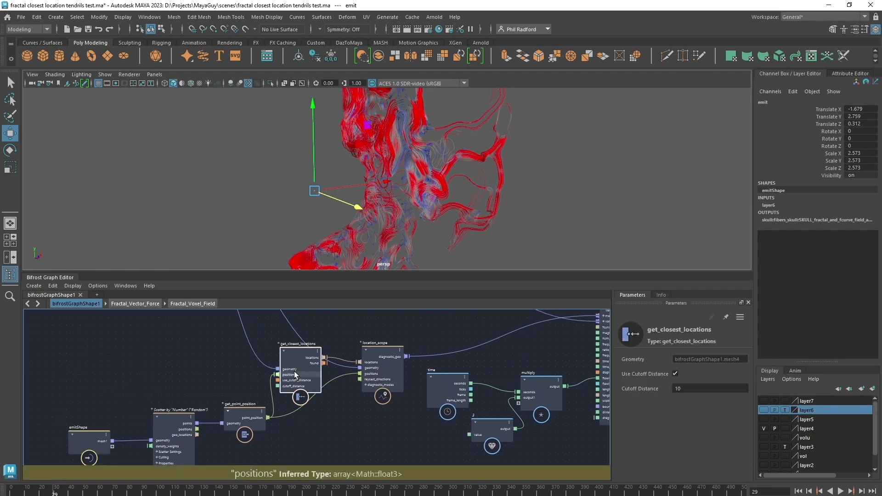
{"action": "mouse_move", "coordinate": [295, 375]}
{"action": "left_mouse_down"}
{"action": "mouse_move", "coordinate": [303, 379]}
{"action": "mouse_move", "coordinate": [295, 379]}
{"action": "left_mouse_up"}
{"action": "left_click", "coordinate": [378, 373]}
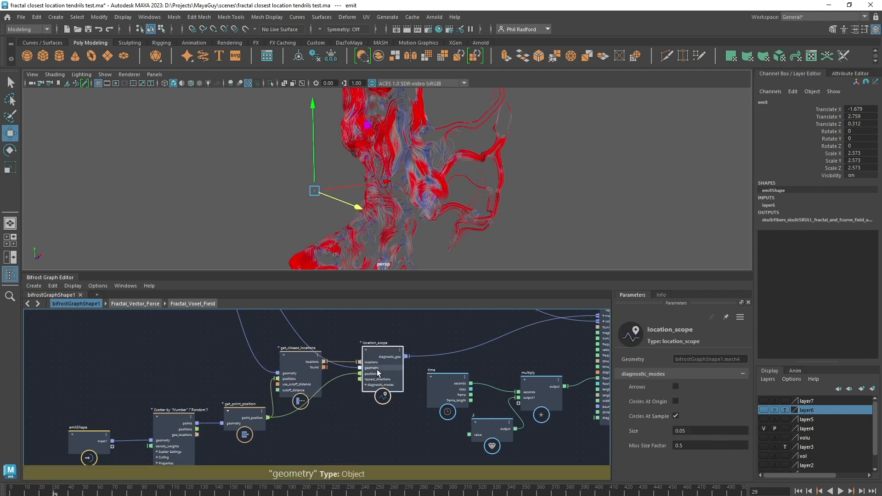
Bring the head mesh input and mesh_to_volume closer together by moving the input right and mesh_to_volume left.
{"action": "middle_click_drag", "start_coordinate": [219, 360], "coordinate": [245, 437]}
{"action": "left_click", "coordinate": [181, 319]}
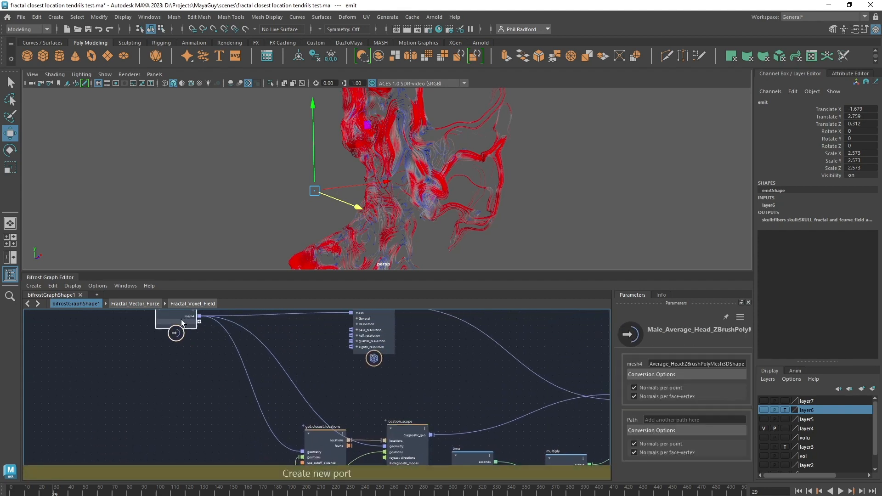
{"action": "left_click_drag", "start_coordinate": [181, 319], "coordinate": [178, 317]}
{"action": "middle_click_drag", "start_coordinate": [188, 375], "coordinate": [182, 410]}
{"action": "left_click_drag", "start_coordinate": [171, 348], "coordinate": [209, 348]}
{"action": "left_click_drag", "start_coordinate": [373, 355], "coordinate": [337, 356]}
{"action": "middle_click_drag", "start_coordinate": [426, 395], "coordinate": [270, 331]}
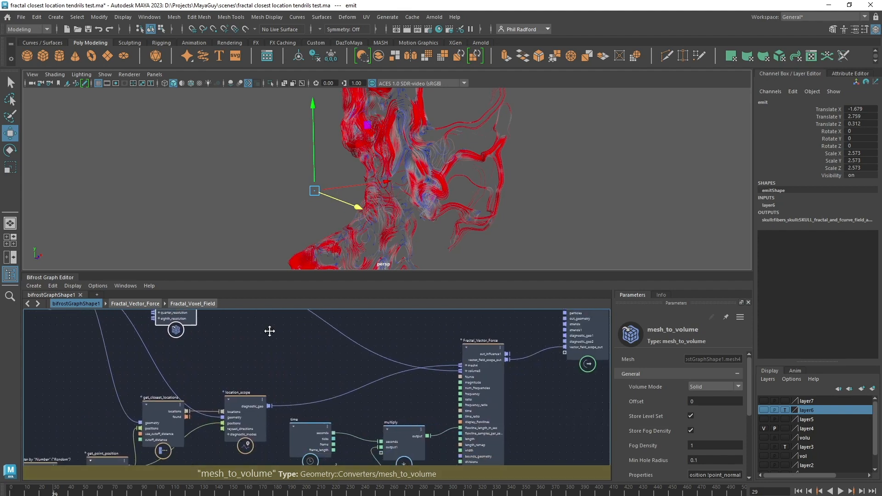
Select Fractal_Vector_Force, and move the output node right and down to straighten its vector_field_scope_out connection.
{"action": "left_click", "coordinate": [479, 389]}
{"action": "middle_click_drag", "start_coordinate": [584, 341], "coordinate": [503, 343]}
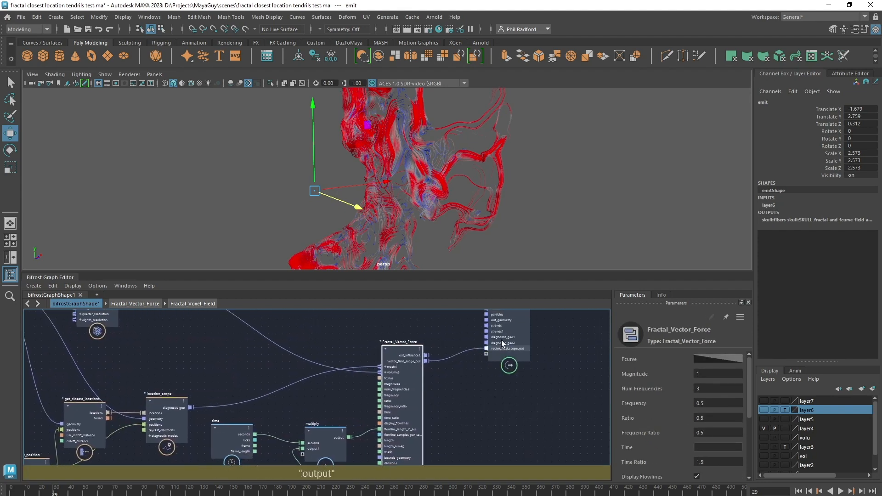
{"action": "left_click_drag", "start_coordinate": [502, 342], "coordinate": [543, 359]}
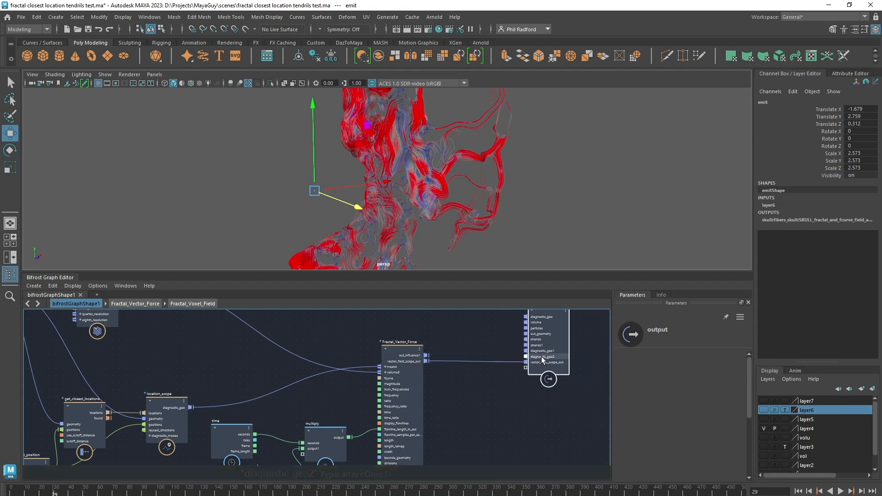
Move mesh_to_volume right, farther from the head mesh input node.
{"action": "middle_click_drag", "start_coordinate": [200, 353], "coordinate": [368, 303]}
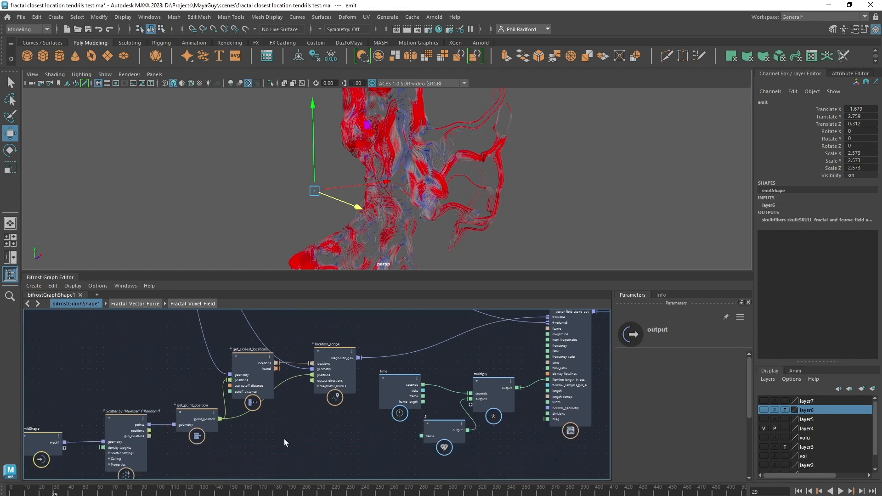
{"action": "middle_click_drag", "start_coordinate": [284, 439], "coordinate": [369, 412]}
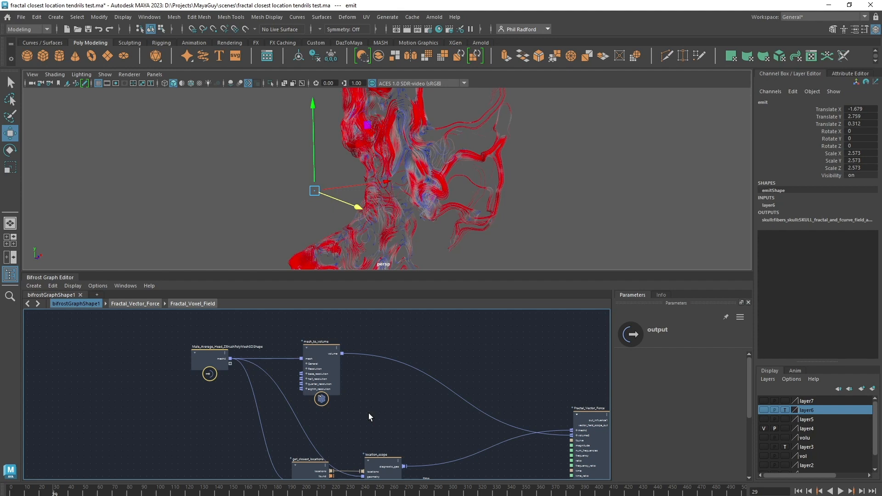
{"action": "left_click_drag", "start_coordinate": [320, 368], "coordinate": [354, 371]}
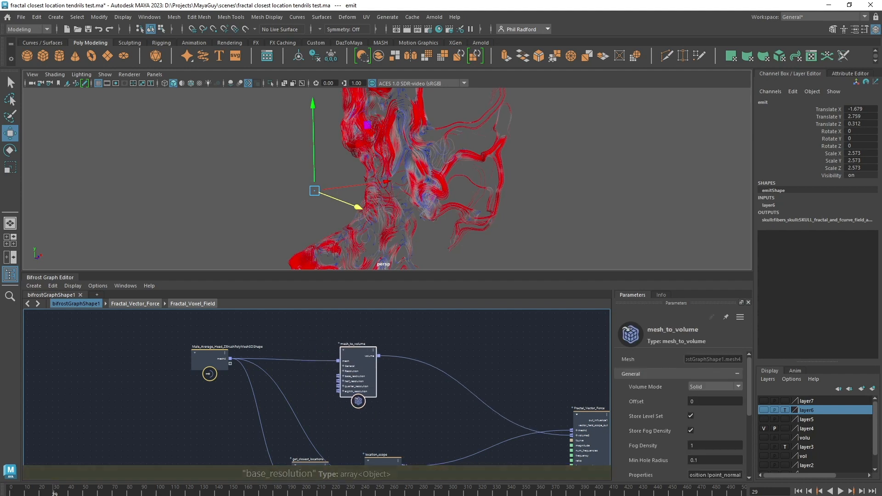